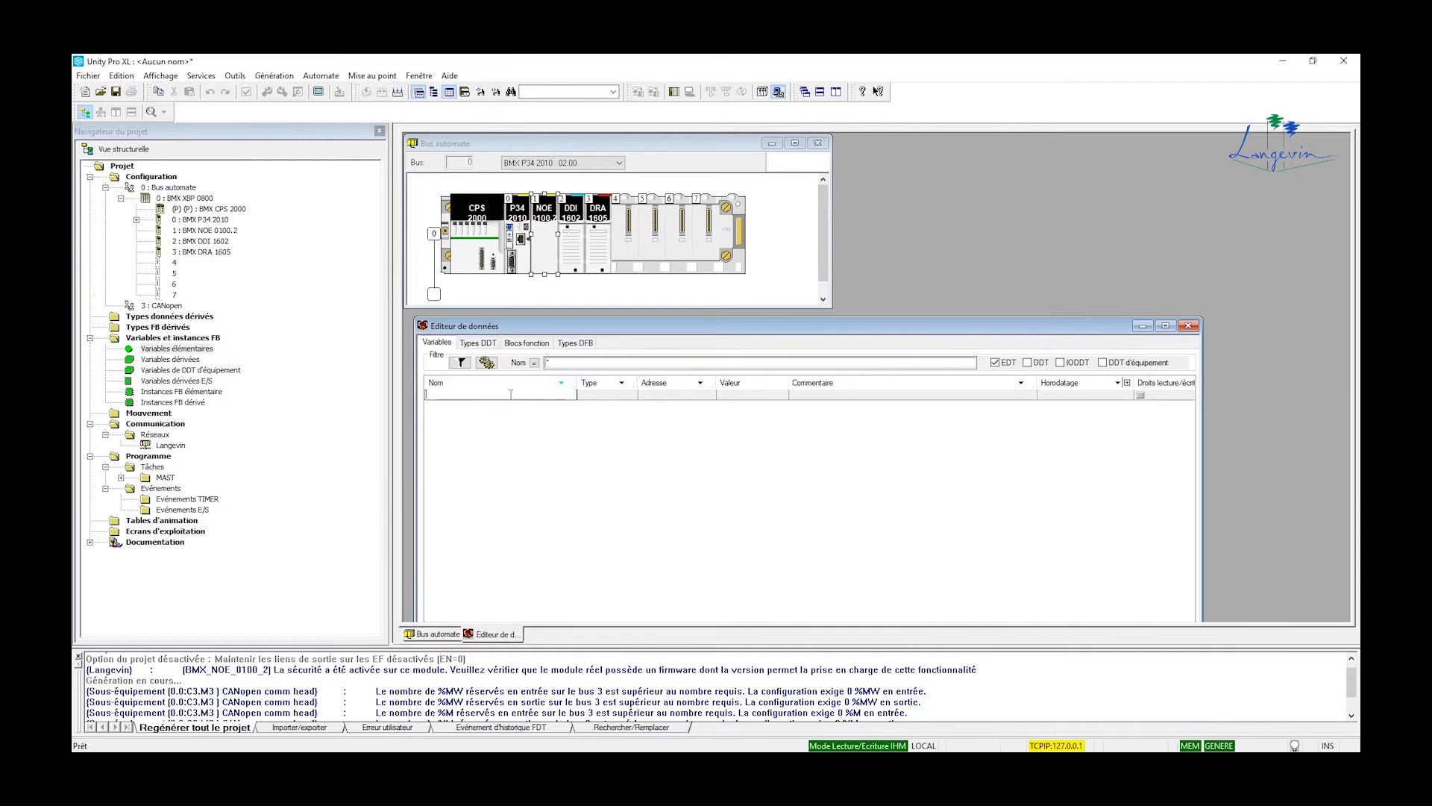
# Create an elementary variable named a1, confirm the modification, and give it the EBOOL type
pyautogui.write('a1')
pyautogui.press('Return')
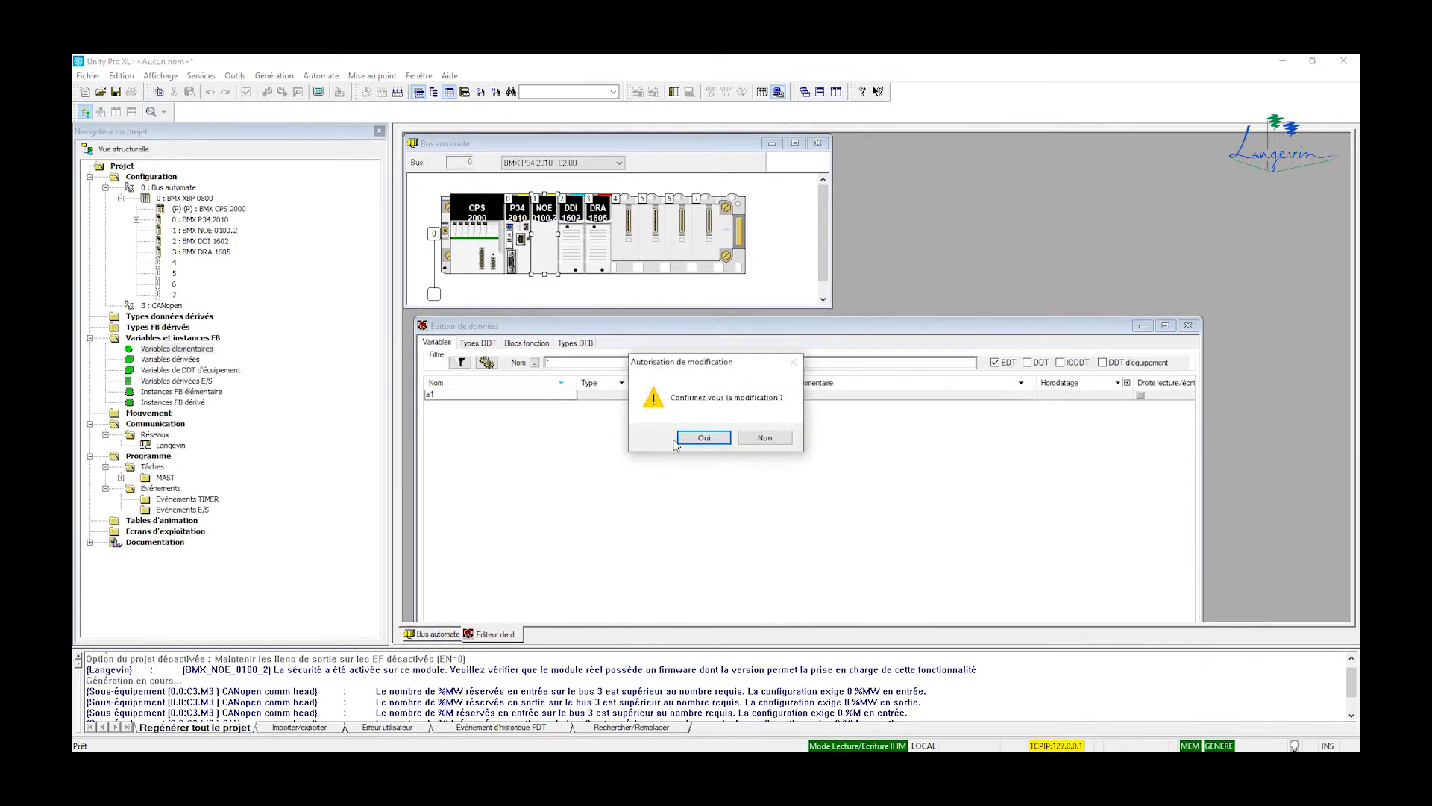
pyautogui.click(704, 439)
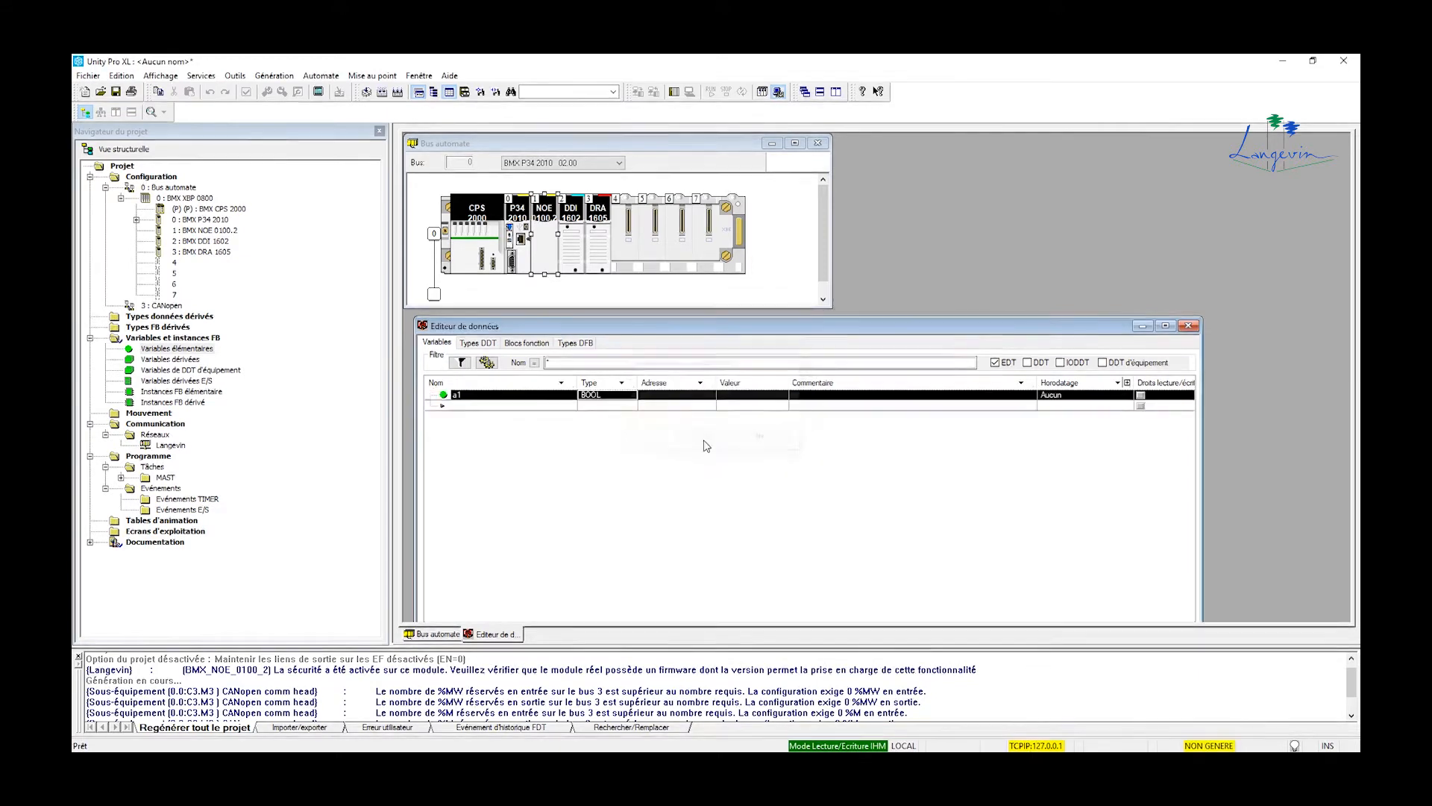
pyautogui.click(614, 401)
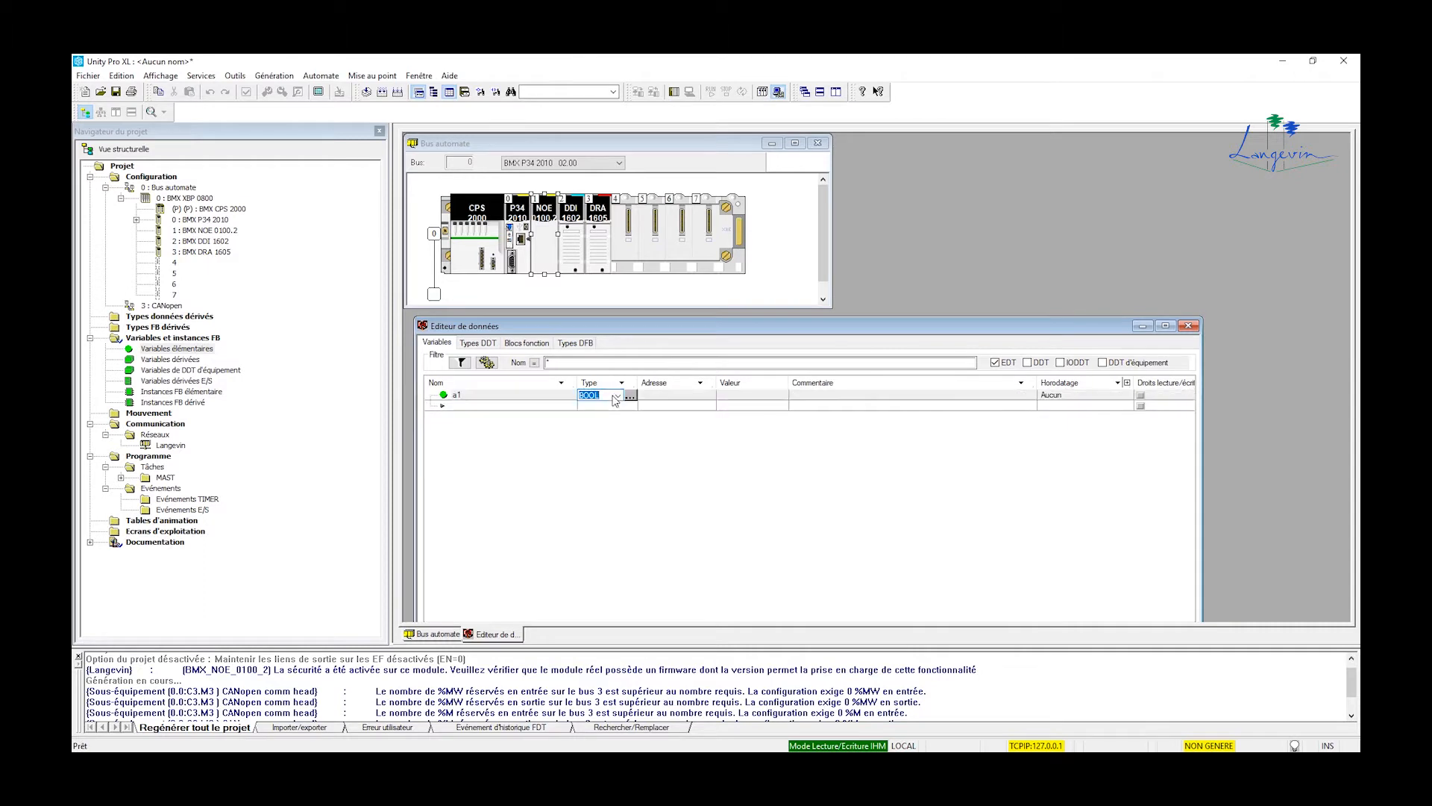
pyautogui.click(615, 397)
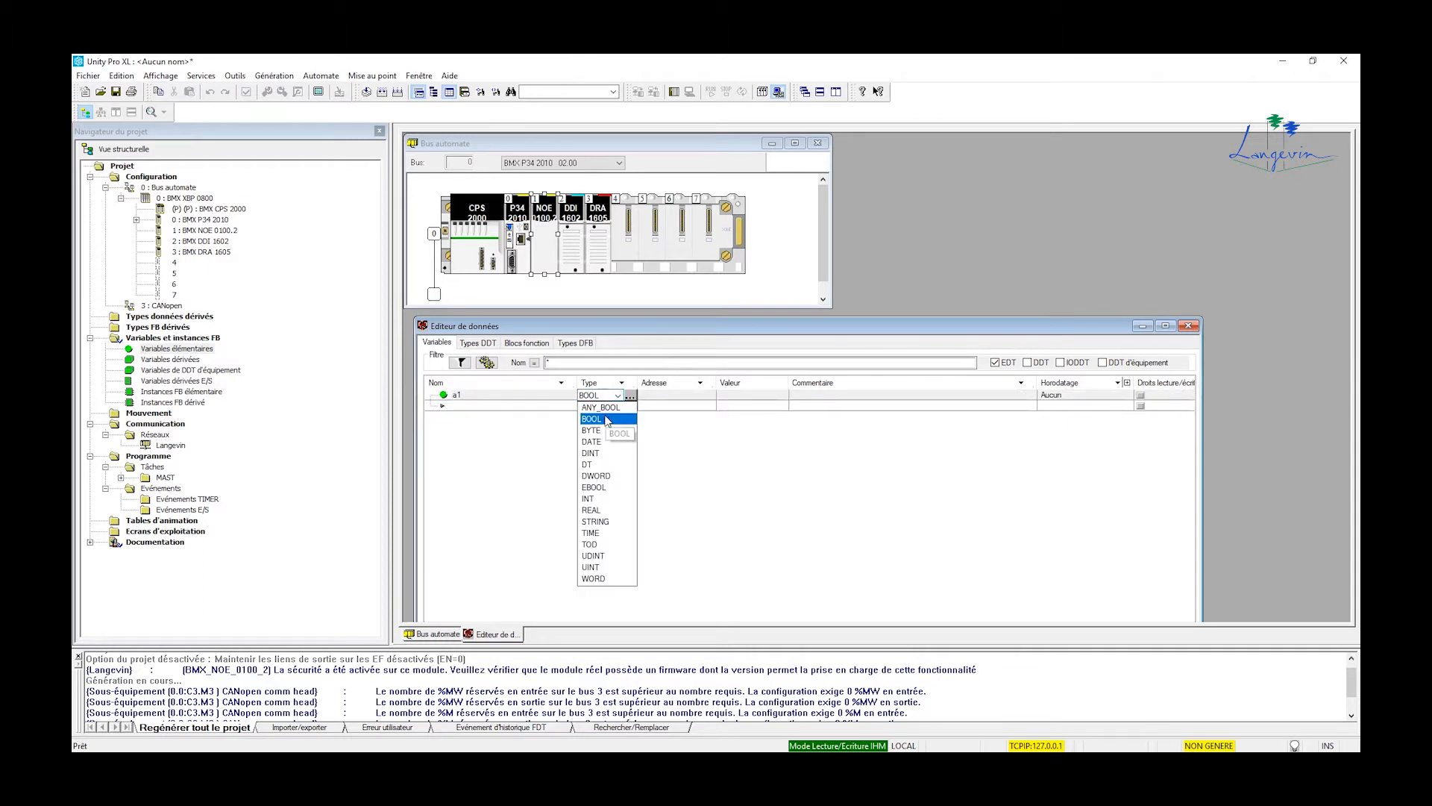
pyautogui.click(596, 489)
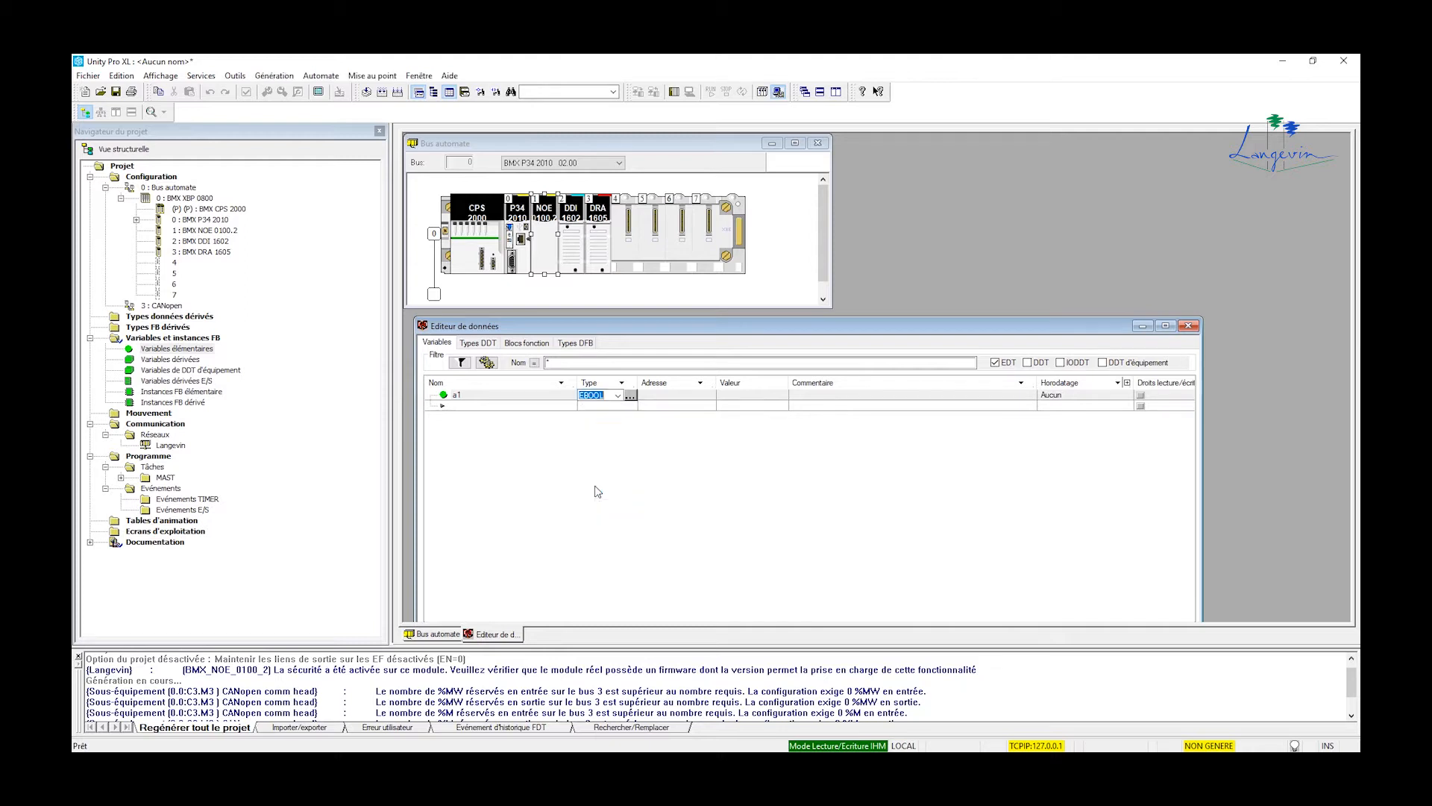
# Assign the input address %I0.2.0 to variable a1
pyautogui.click(672, 398)
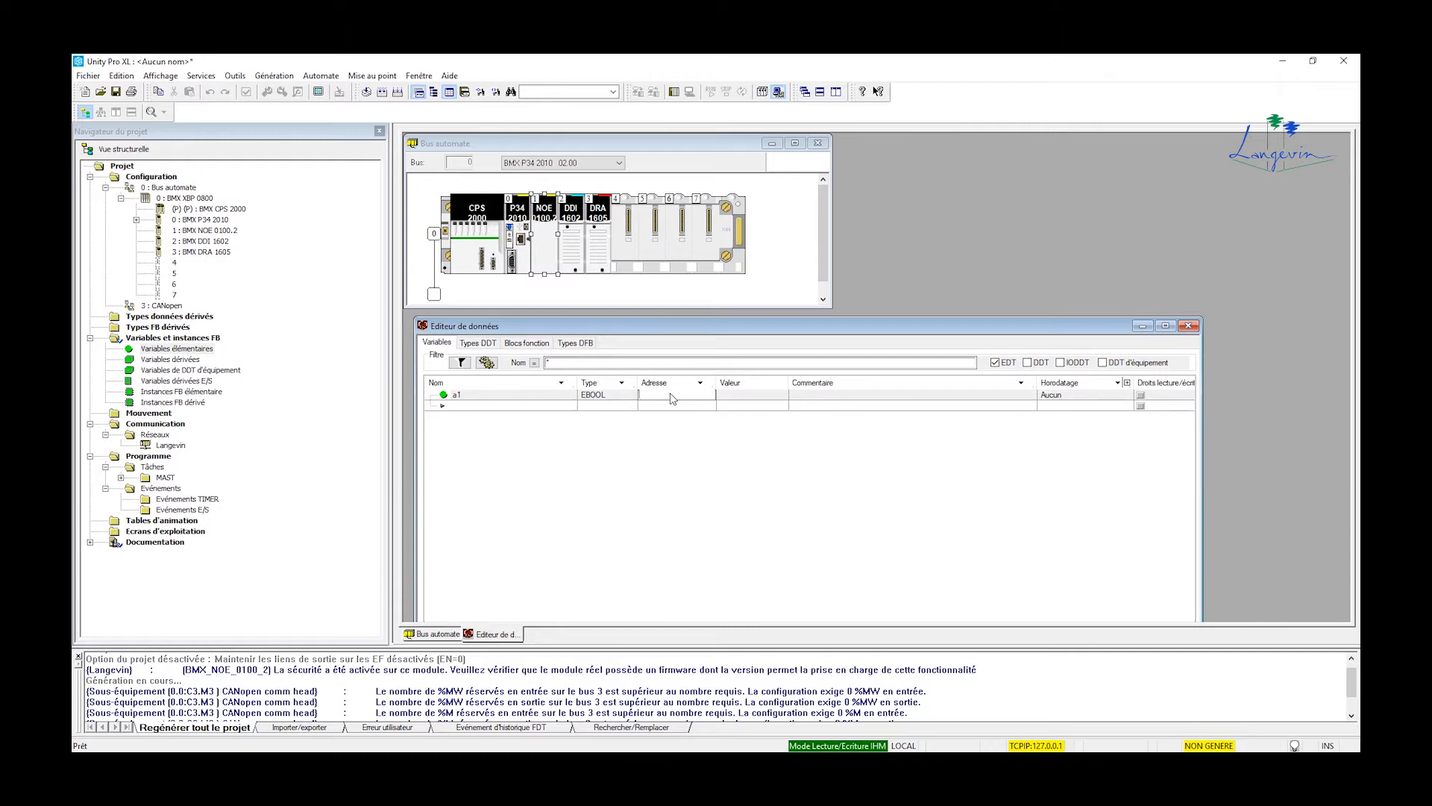
pyautogui.write('%I0')
pyautogui.press('Return')
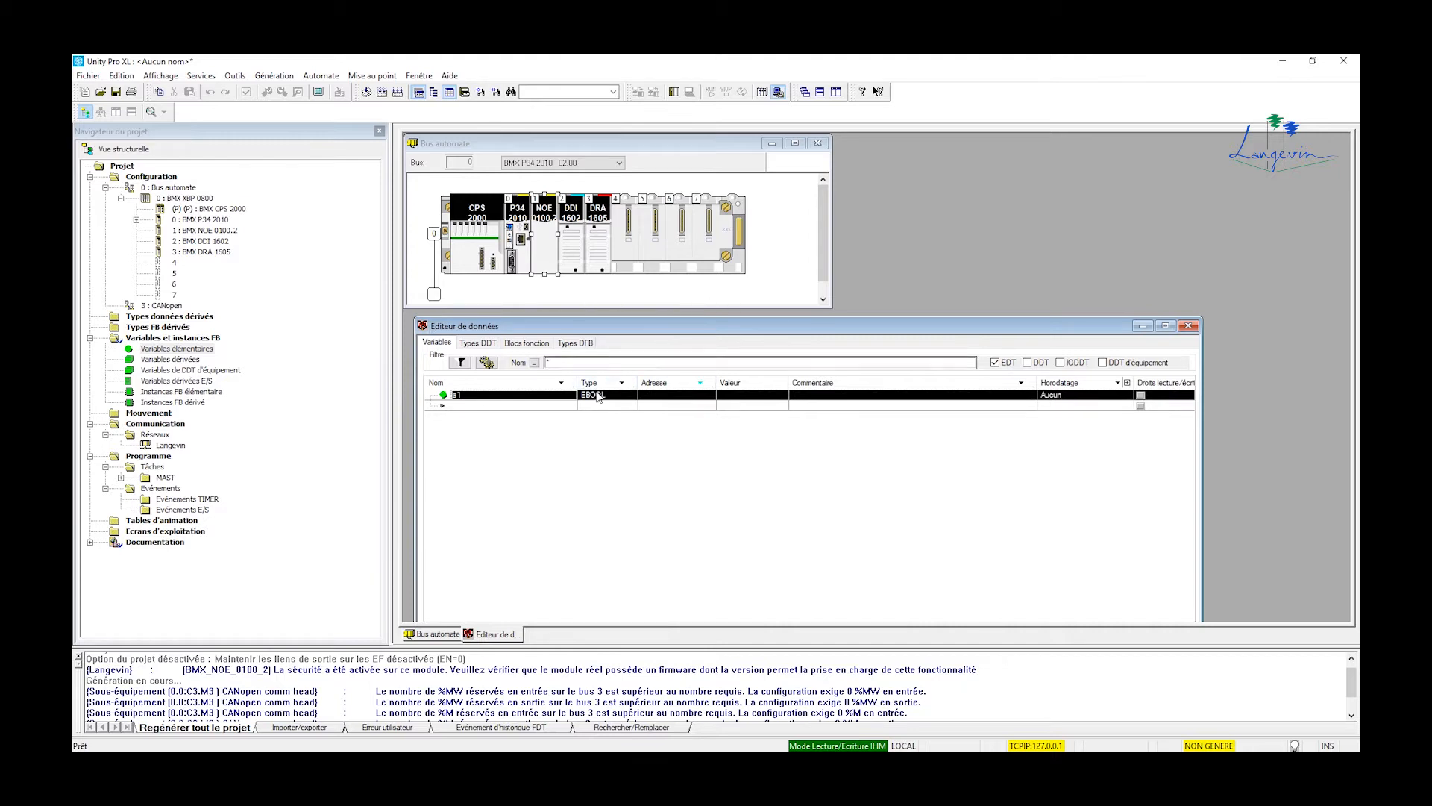
pyautogui.click(666, 402)
pyautogui.write('%I0.2')
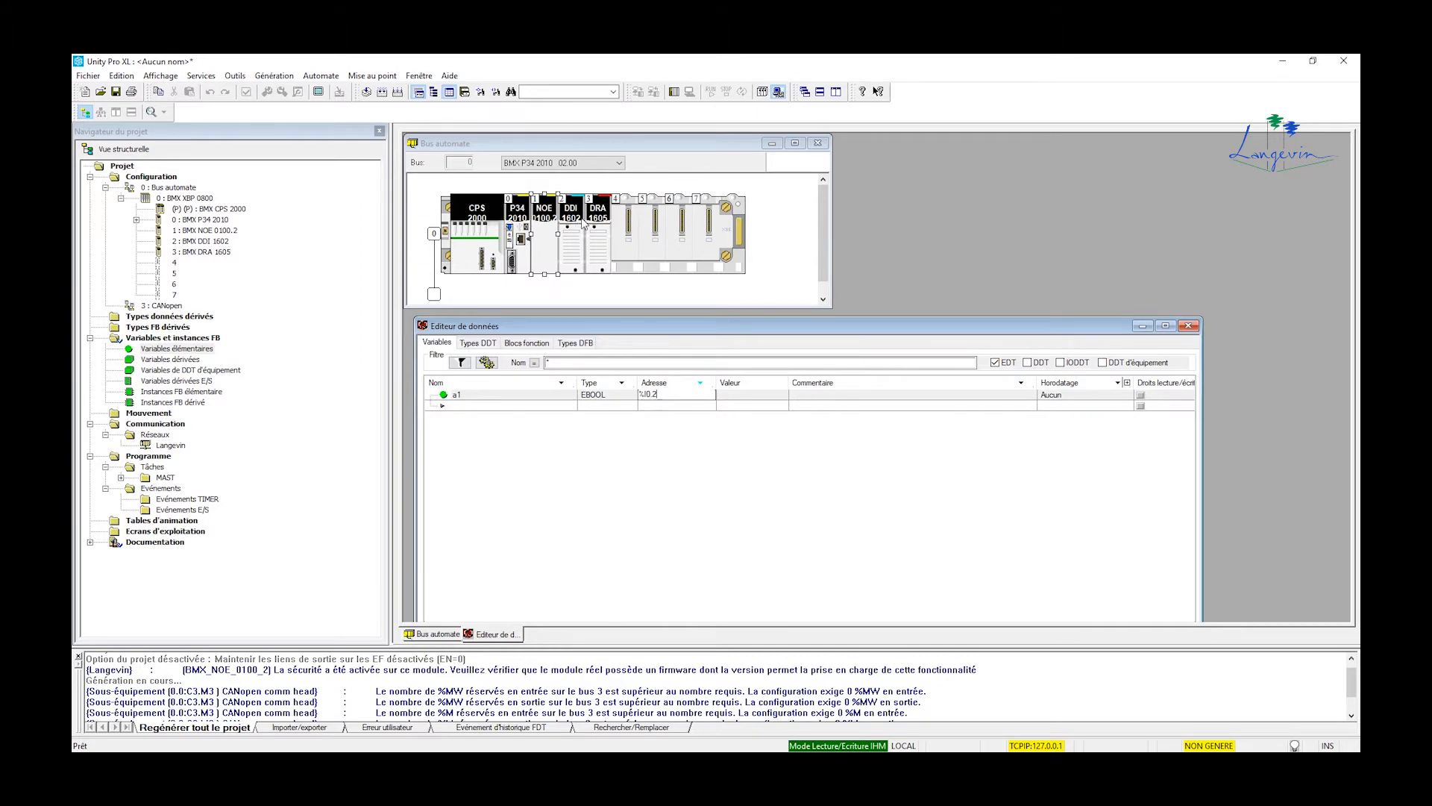
pyautogui.write('.0')
# Enter the comment "Détecteur sortie convoyeur A" for variable a1
pyautogui.click(750, 406)
pyautogui.click(811, 396)
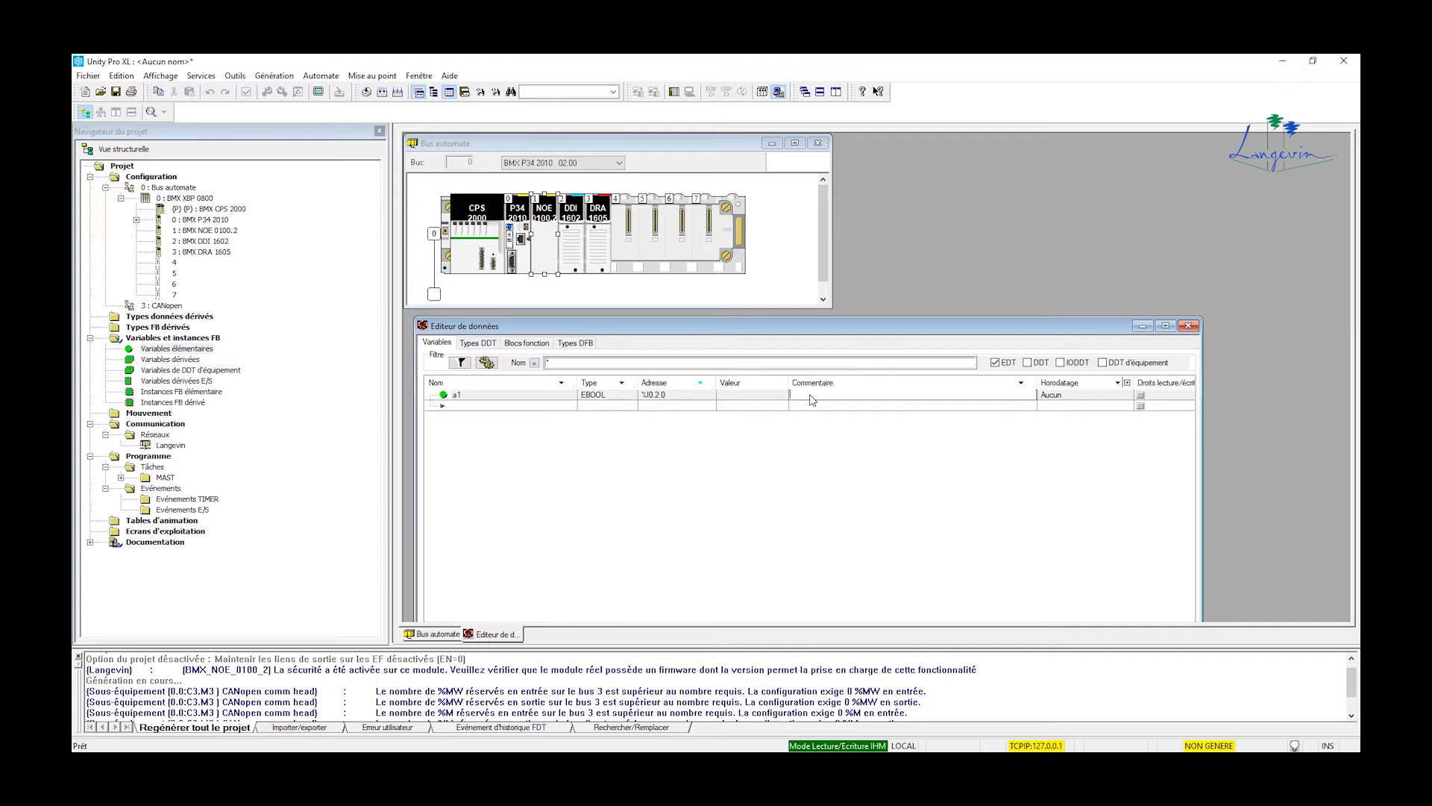
pyautogui.write('él')
pyautogui.write('ecteur')
pyautogui.write(' sor')
pyautogui.write('tie conv')
pyautogui.write('oyeur A')
# Add a variable named b_basc and assign it the address %I0.2.1
pyautogui.click(528, 406)
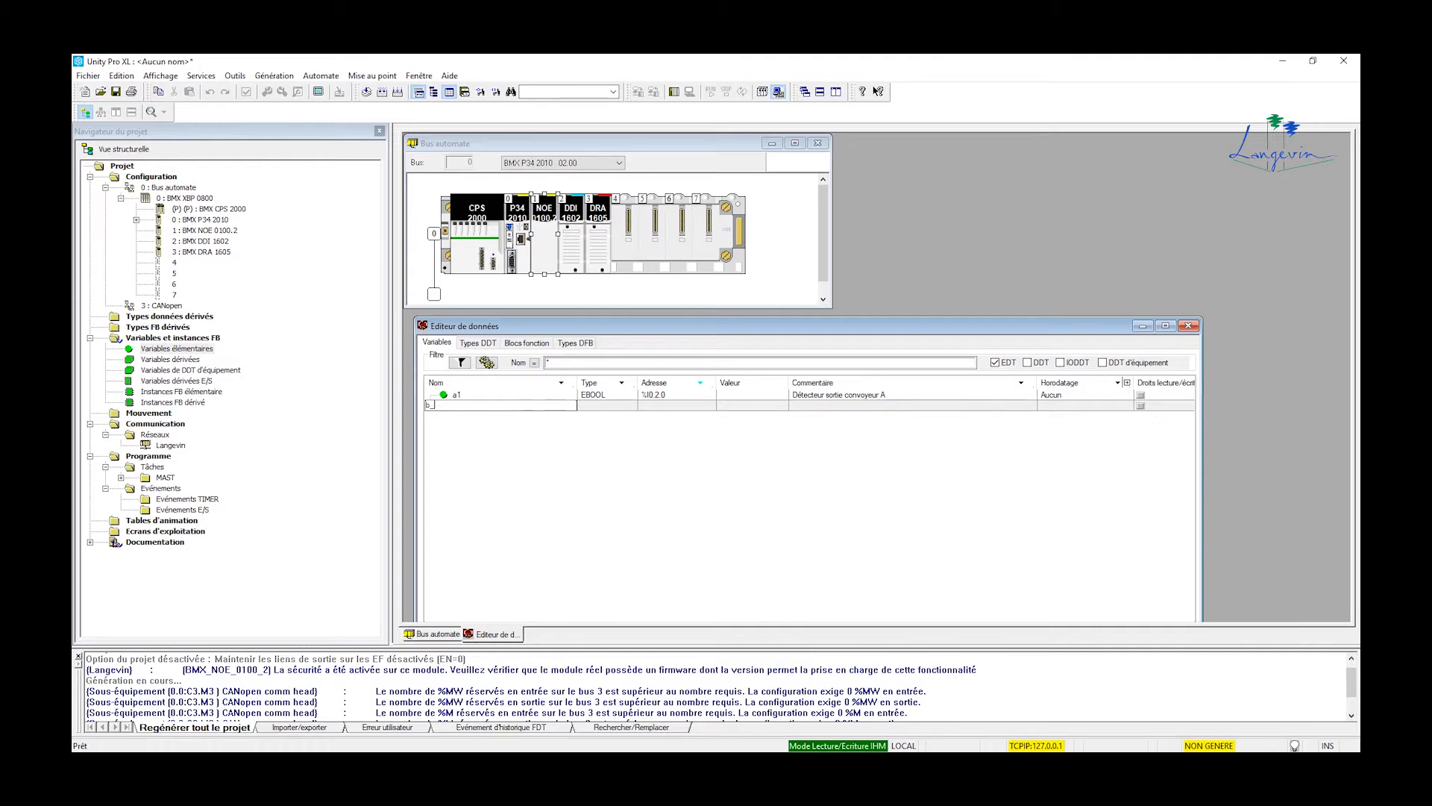
pyautogui.write('b_basc')
pyautogui.click(613, 412)
pyautogui.click(675, 412)
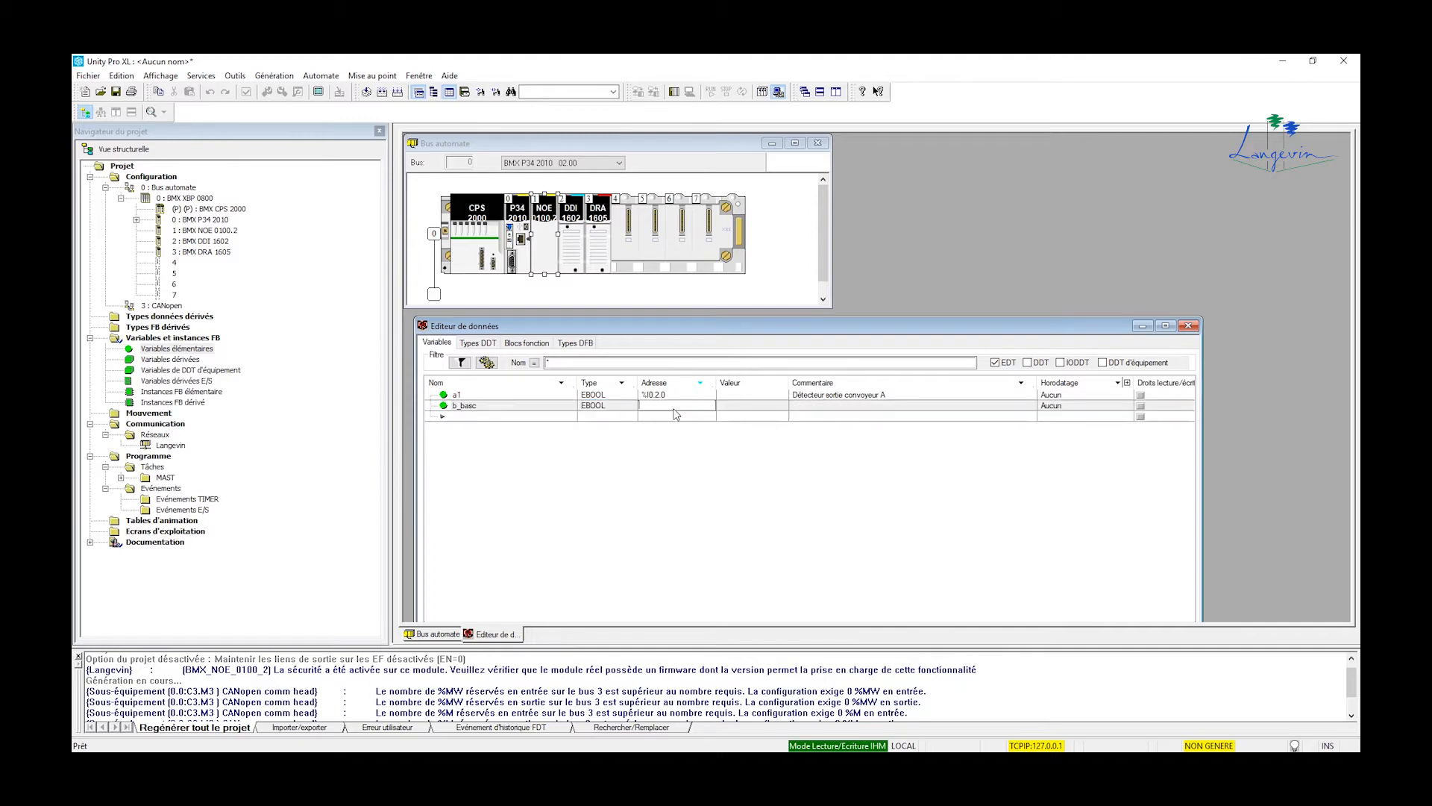
pyautogui.write('%I0.2.1')
pyautogui.press('Return')
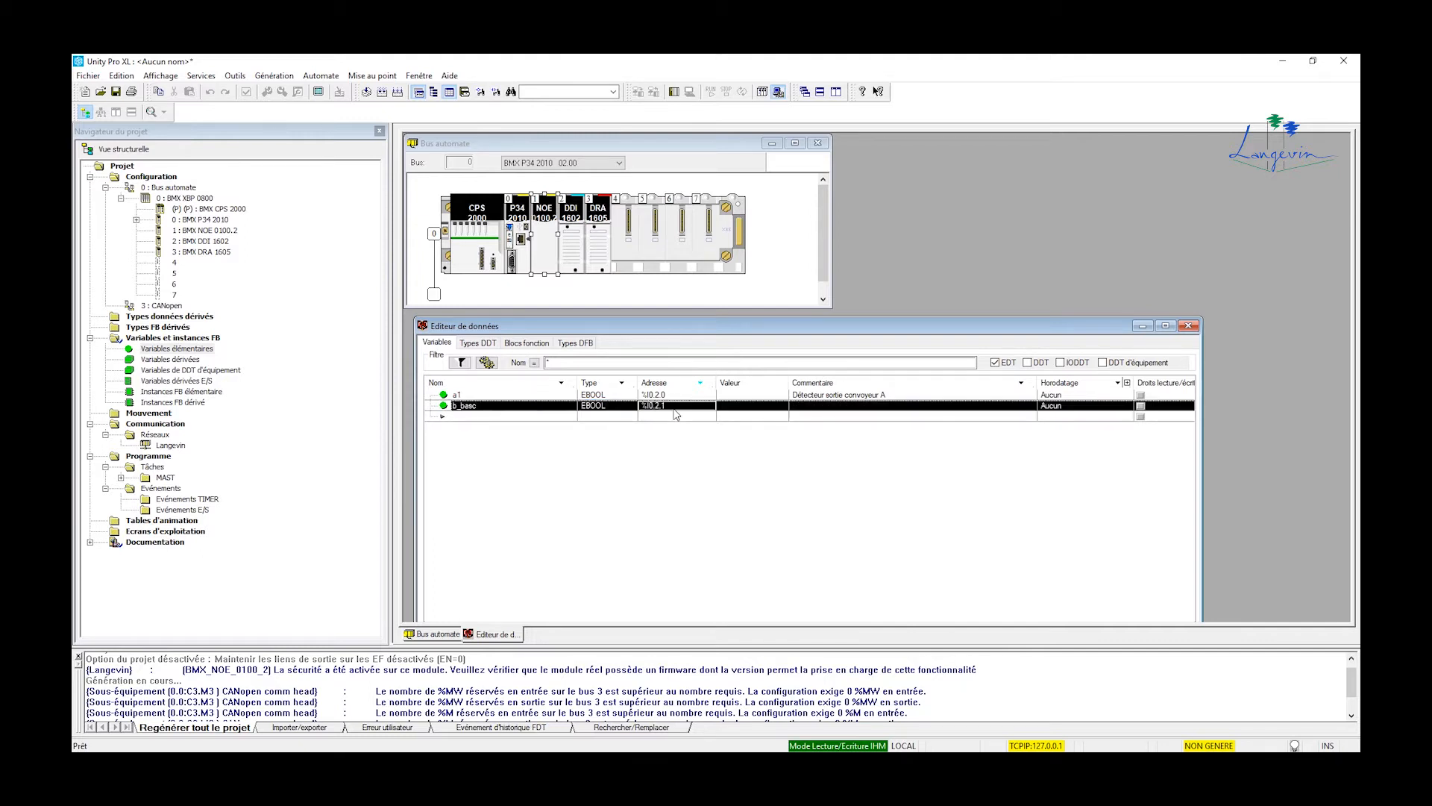
# Enter the comment "Detecteur Convoyeur BASC au niveau du pesage" for variable b_basc
pyautogui.click(858, 406)
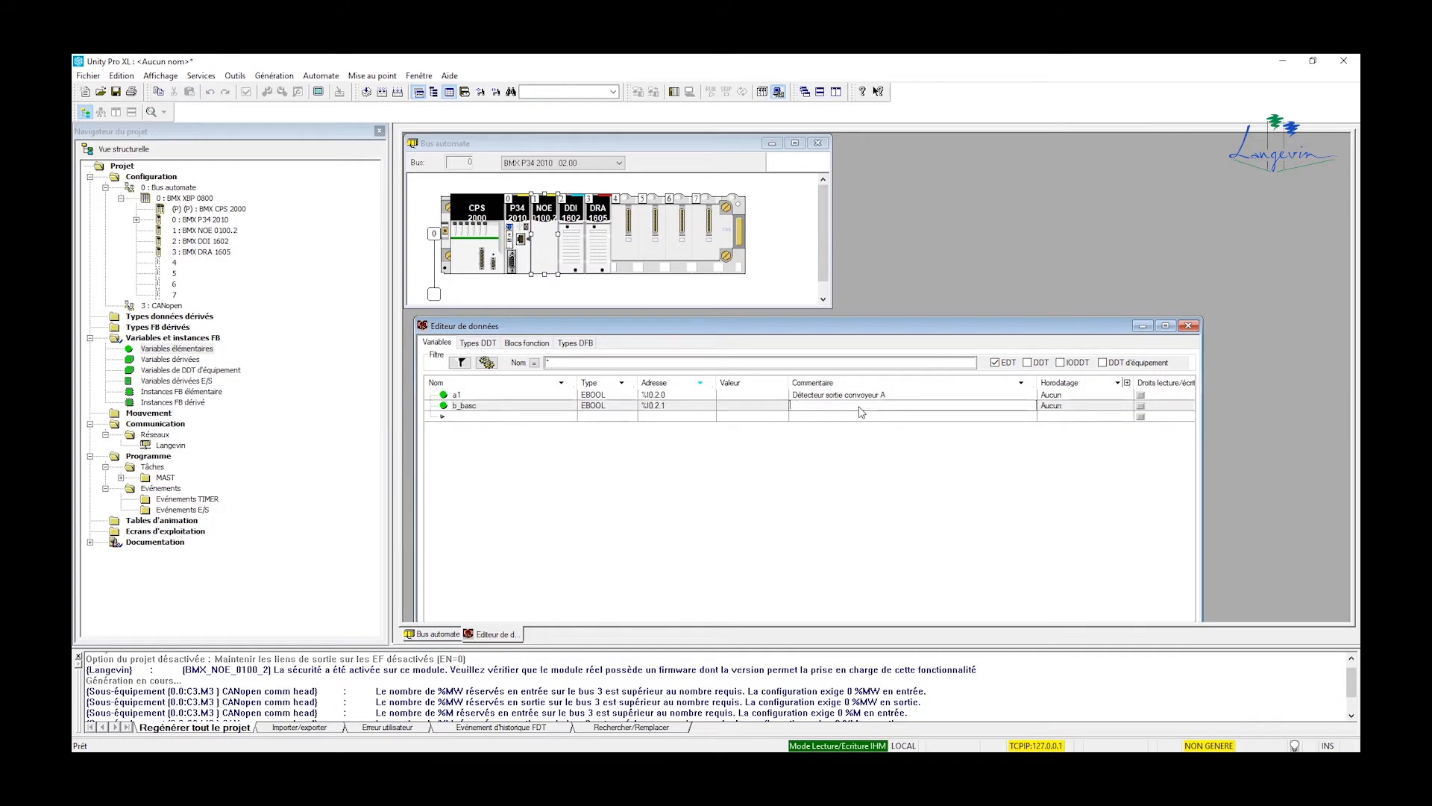
pyautogui.write('Deté')
pyautogui.press('BackSpace')
pyautogui.press('BackSpace')
pyautogui.write('ecteur Conv')
pyautogui.press('BackSpace')
pyautogui.press('BackSpace')
pyautogui.press('BackSpace')
pyautogui.write('onvoyeur au')
pyautogui.press('BackSpace')
pyautogui.press('BackSpace')
pyautogui.press('BackSpace')
pyautogui.write('BASC au niveau du pesage')
pyautogui.press('Return')
pyautogui.click(870, 403)
pyautogui.click(871, 404)
# Add a variable named b1 and assign it the address %I0.2.2
pyautogui.click(560, 419)
pyautogui.click(560, 418)
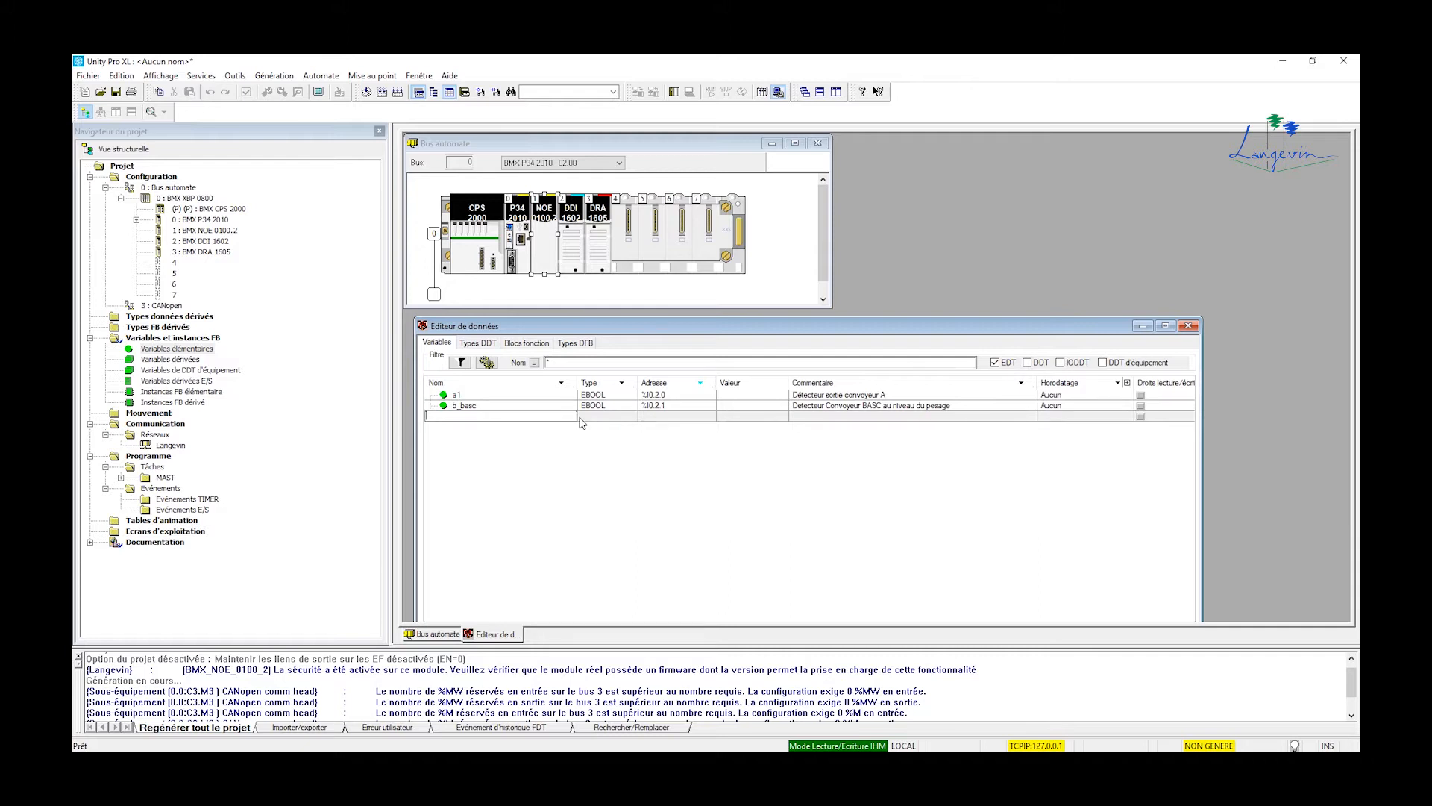
pyautogui.write('1')
pyautogui.press('Return')
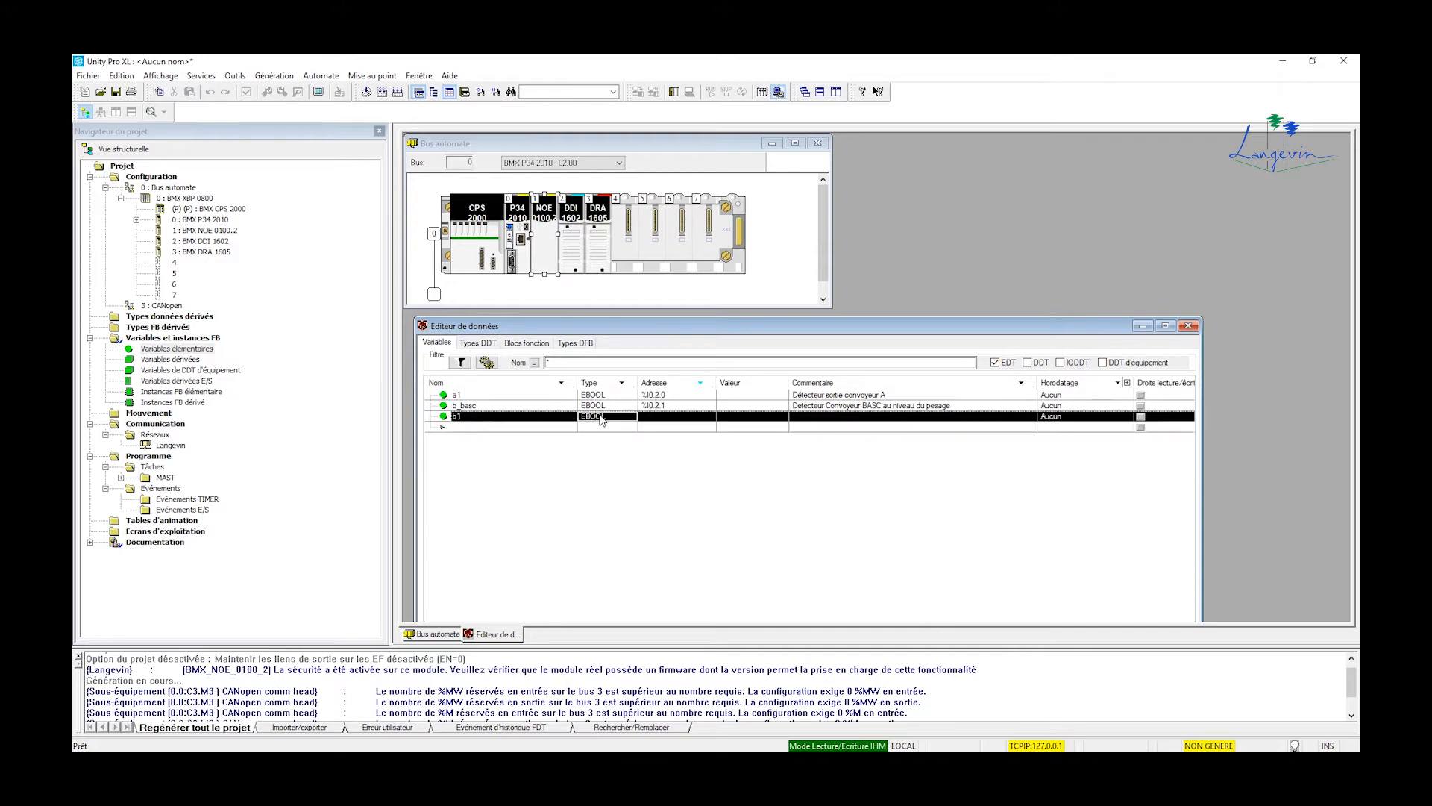
pyautogui.click(663, 419)
pyautogui.write('%I0.2.2')
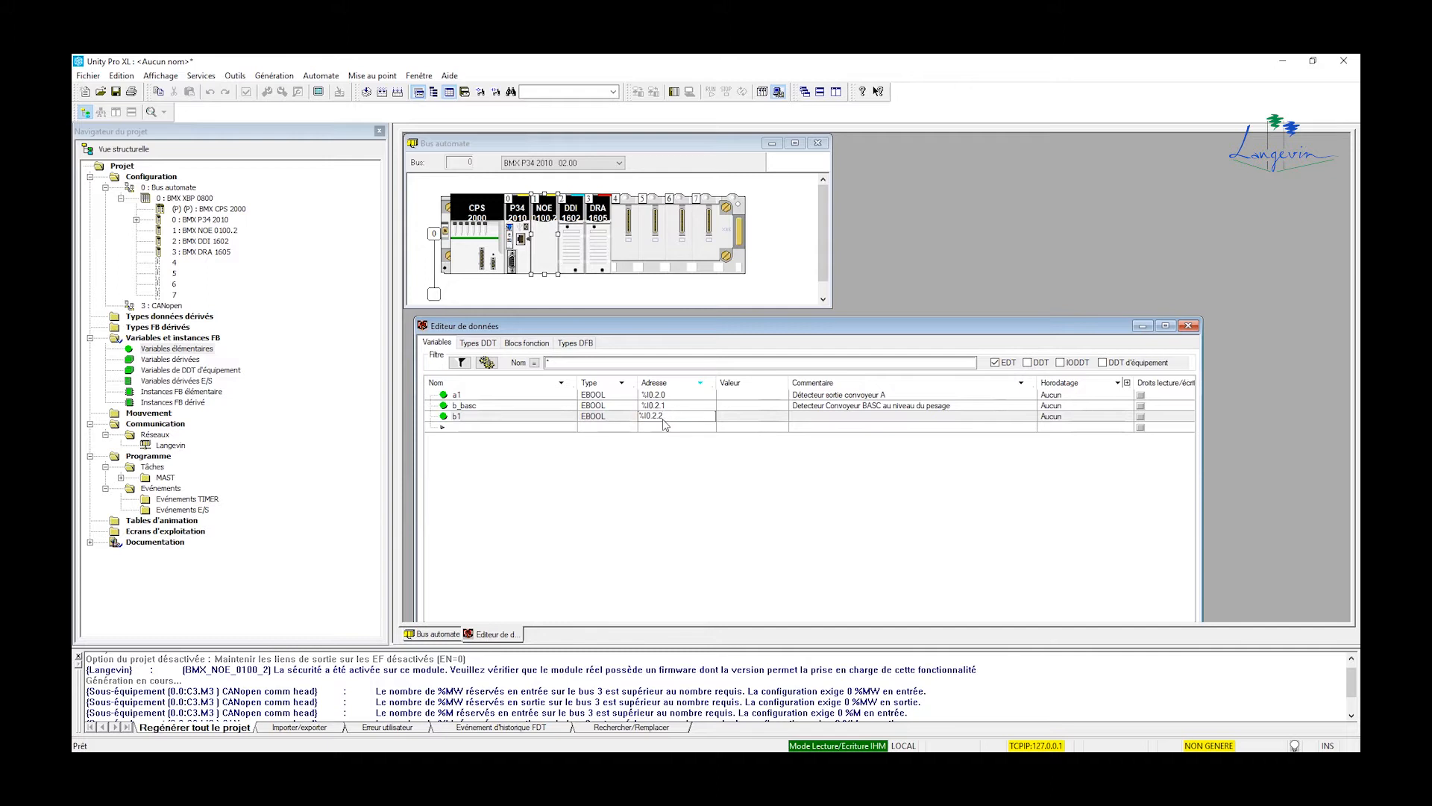
pyautogui.press('Return')
# Enter the comment "Détecteur sortie convoyeur BASC" for variable b1
pyautogui.click(841, 417)
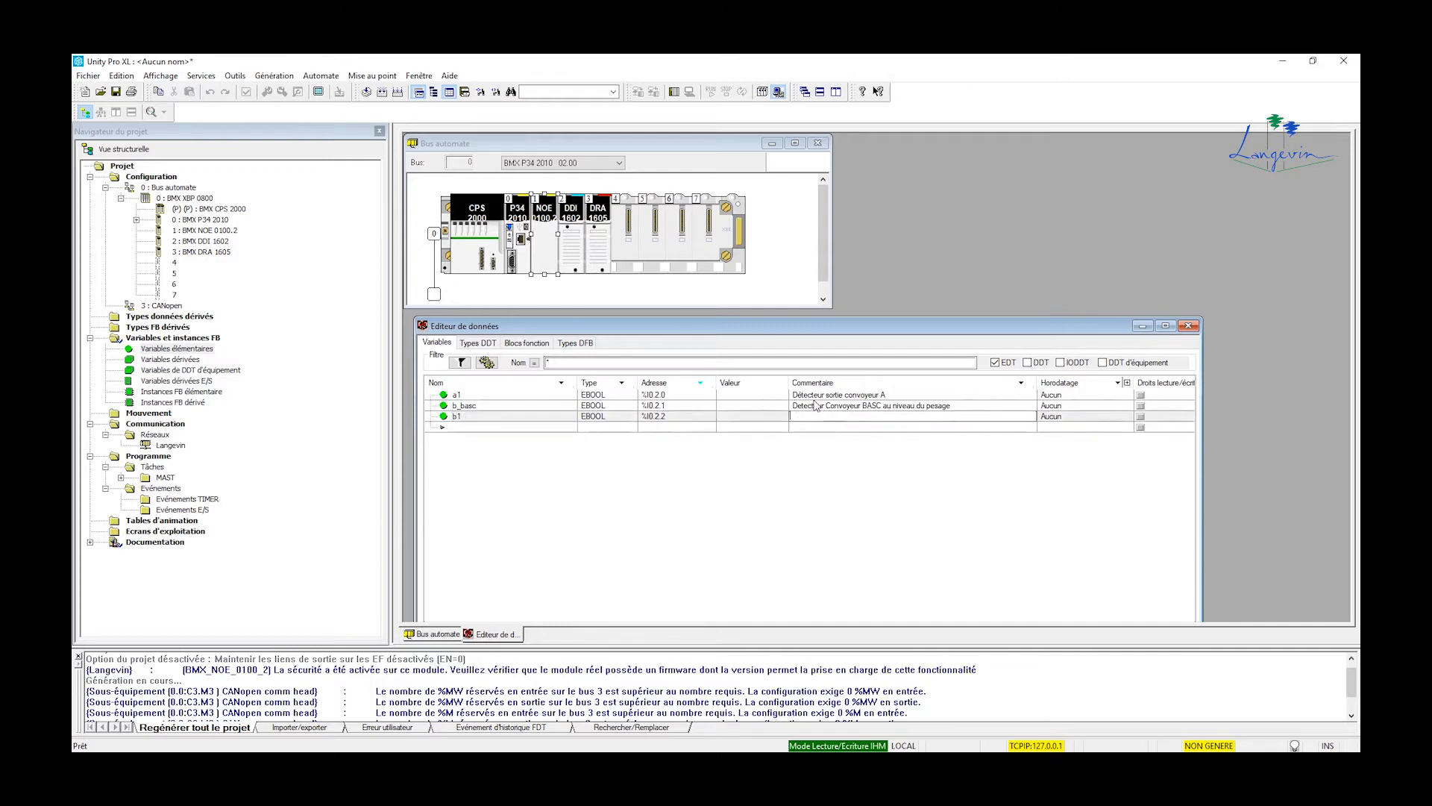
pyautogui.write('Détcteu')
pyautogui.write('cteu')
pyautogui.write('r entrée ')
pyautogui.write('con')
pyautogui.doubleClick(833, 416)
pyautogui.write('sortie convoyeur BASC')
# Add a variable named g0 and assign it the address %I0.2.3
pyautogui.click(491, 433)
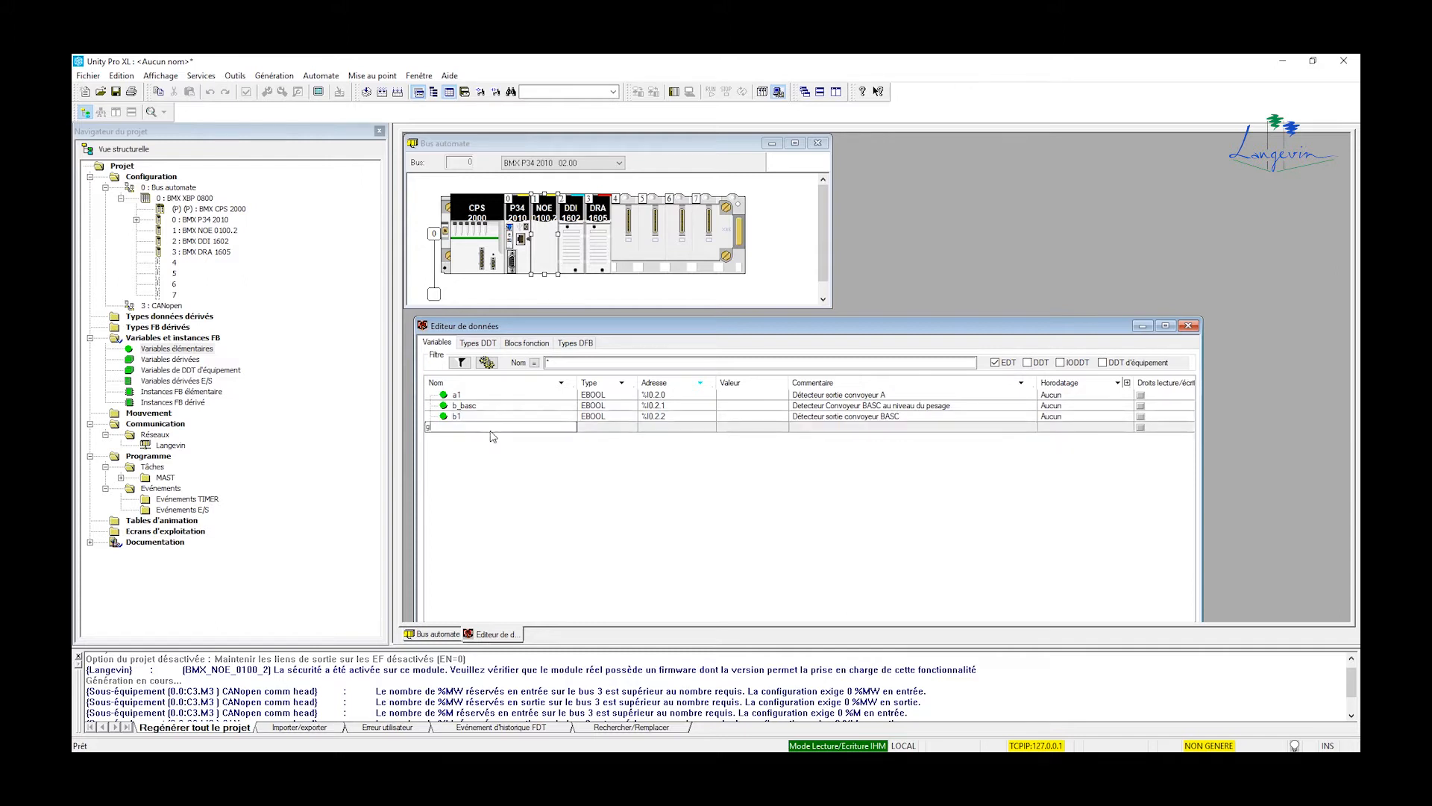
pyautogui.write('g0')
pyautogui.press('Return')
pyautogui.click(655, 433)
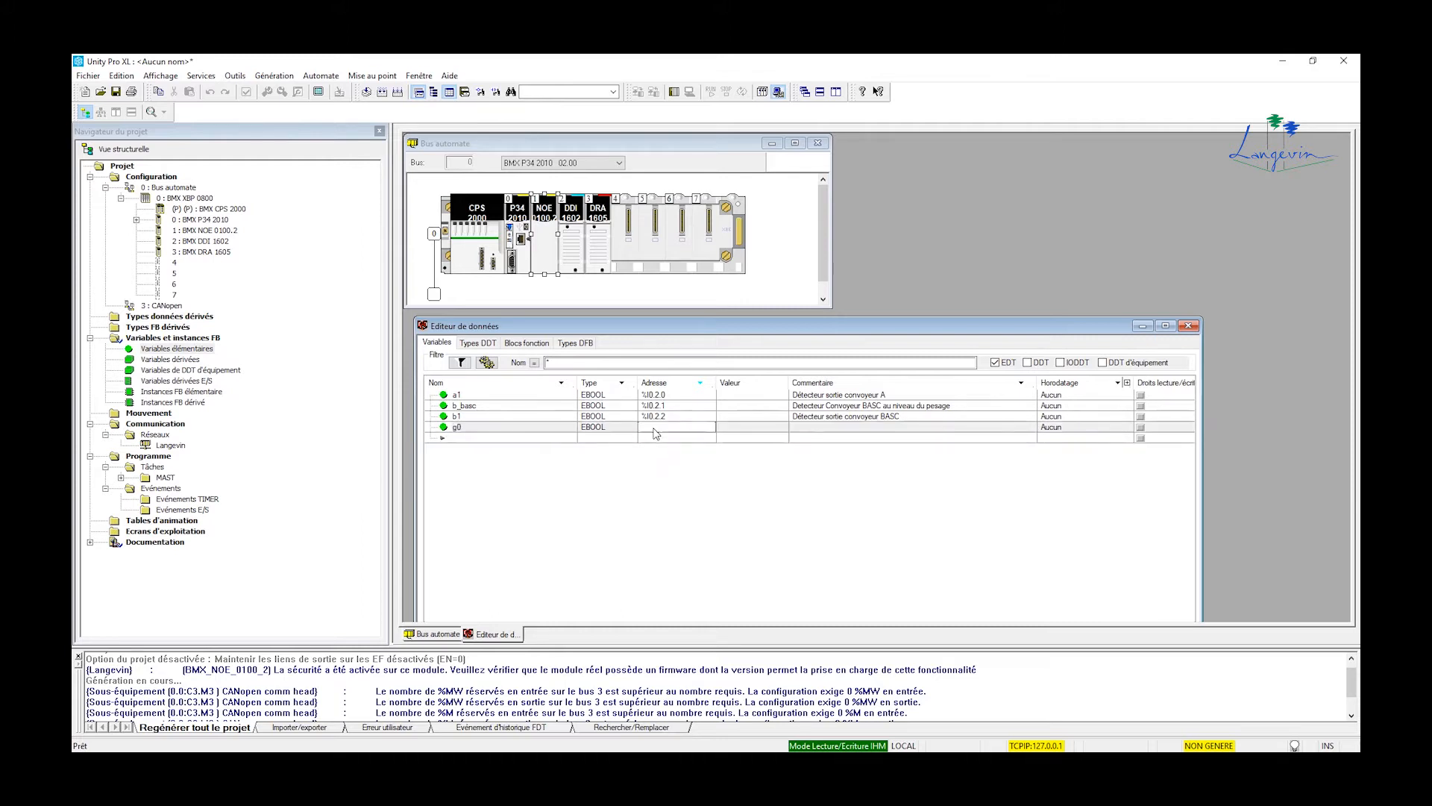
pyautogui.write('.3')
# Enter the comment "Détecteur entrée convoyeur gauche" for variable g0
pyautogui.click(834, 430)
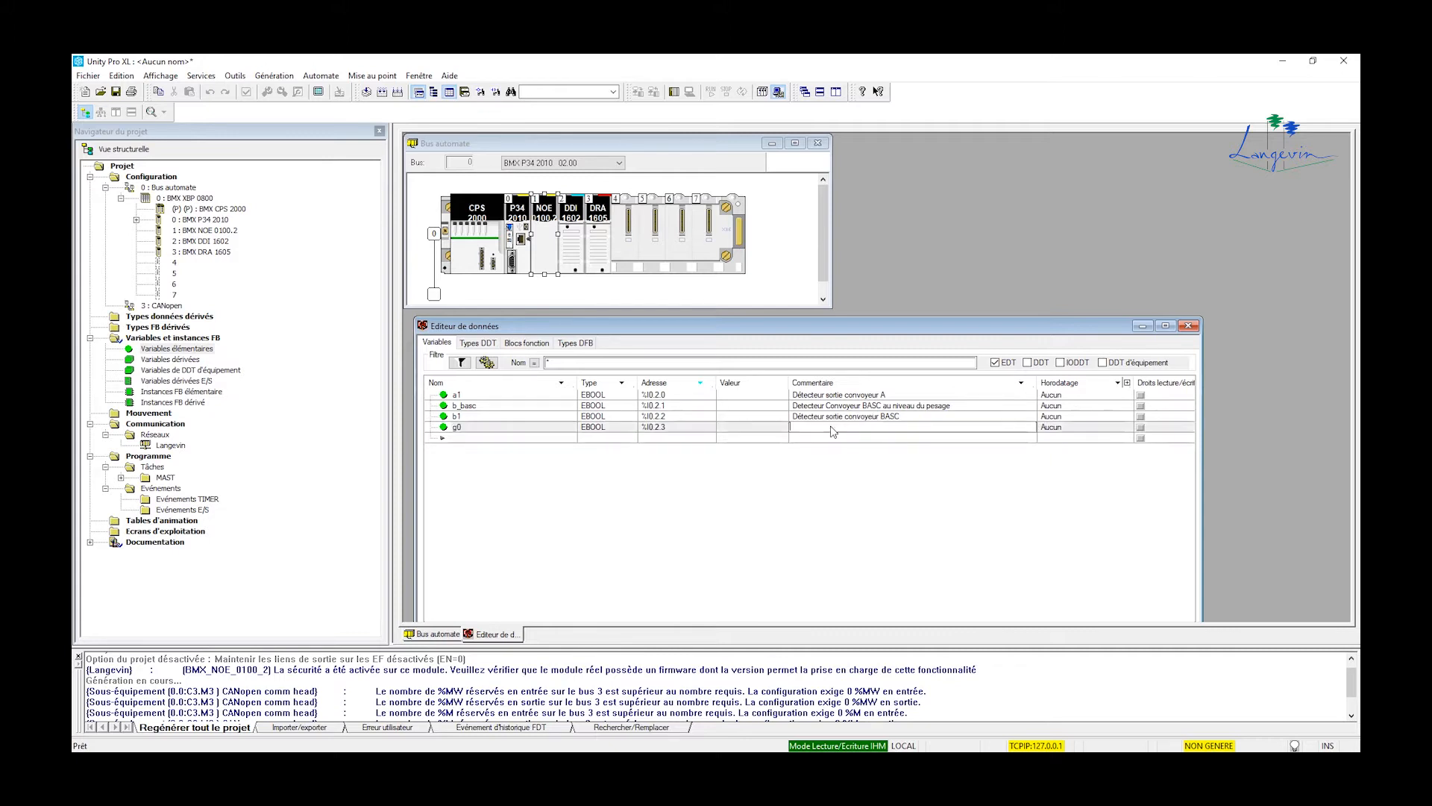
pyautogui.write('Détc')
pyautogui.write('cteur entrée')
pyautogui.write(' conv')
pyautogui.write('oyeur ')
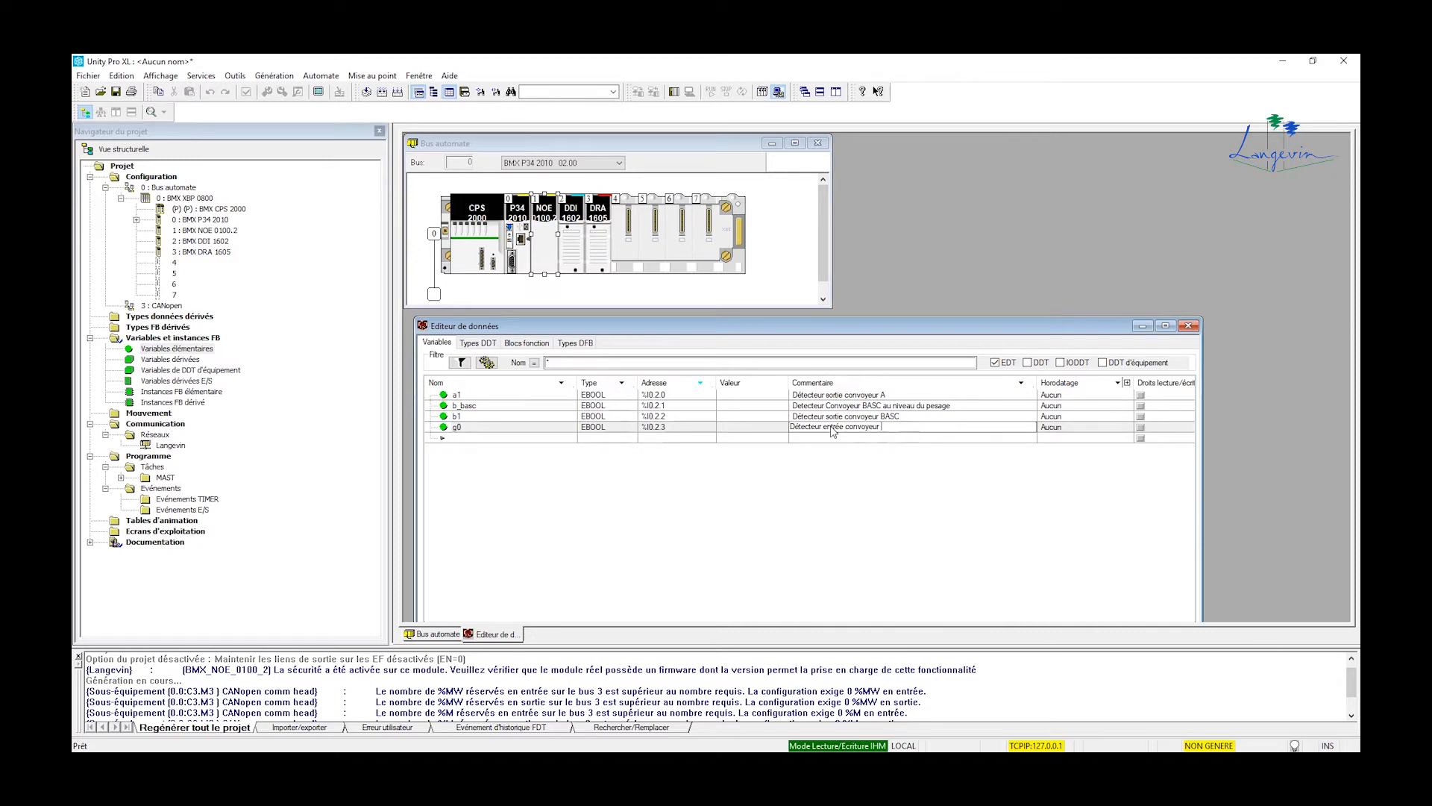
pyautogui.write('Gauc')
pyautogui.press('BackSpace')
pyautogui.write('uahc')
pyautogui.press('BackSpace')
pyautogui.press('BackSpace')
pyautogui.press('BackSpace')
pyautogui.press('BackSpace')
pyautogui.write('gauche')
pyautogui.click(824, 416)
pyautogui.click(804, 407)
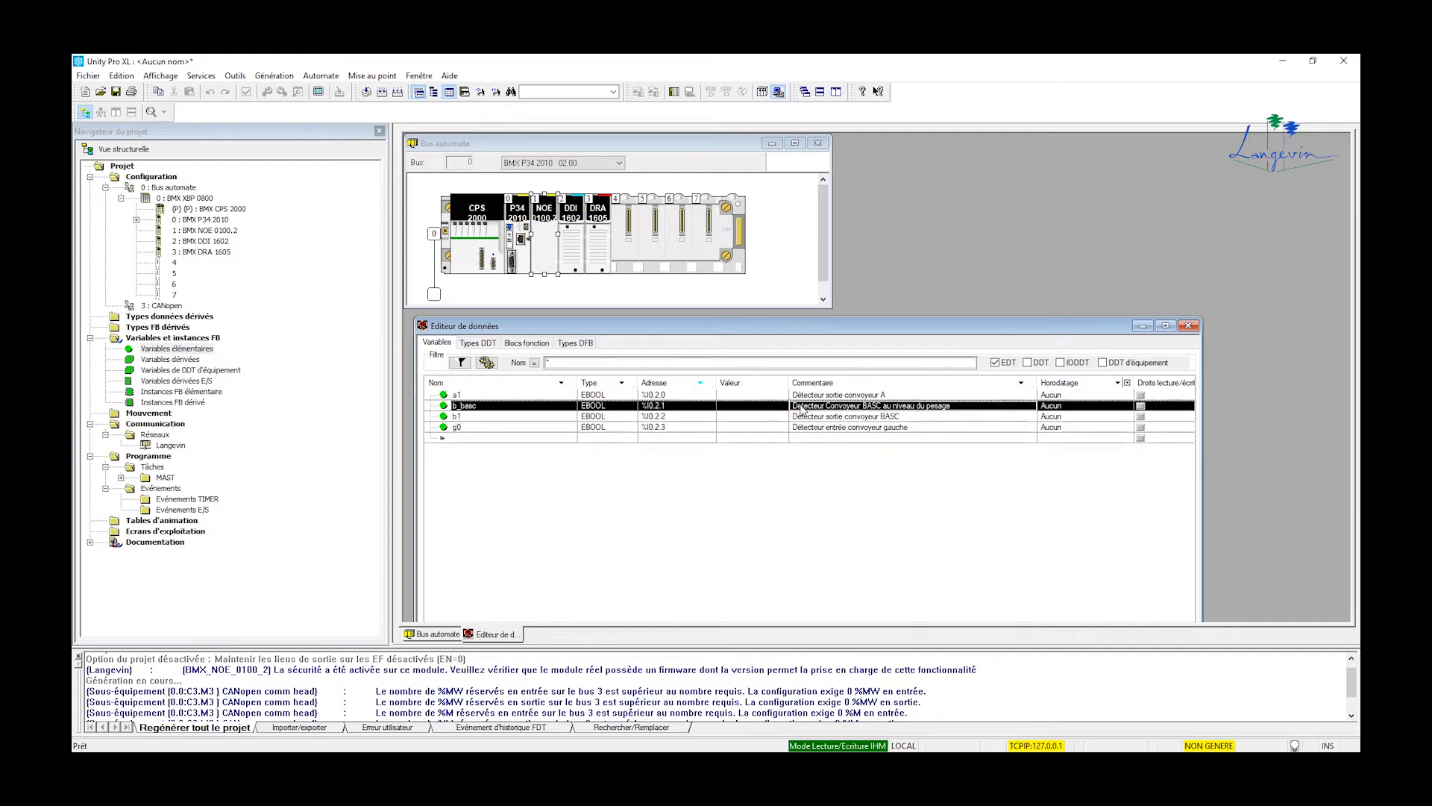
pyautogui.click(800, 406)
pyautogui.press('Return')
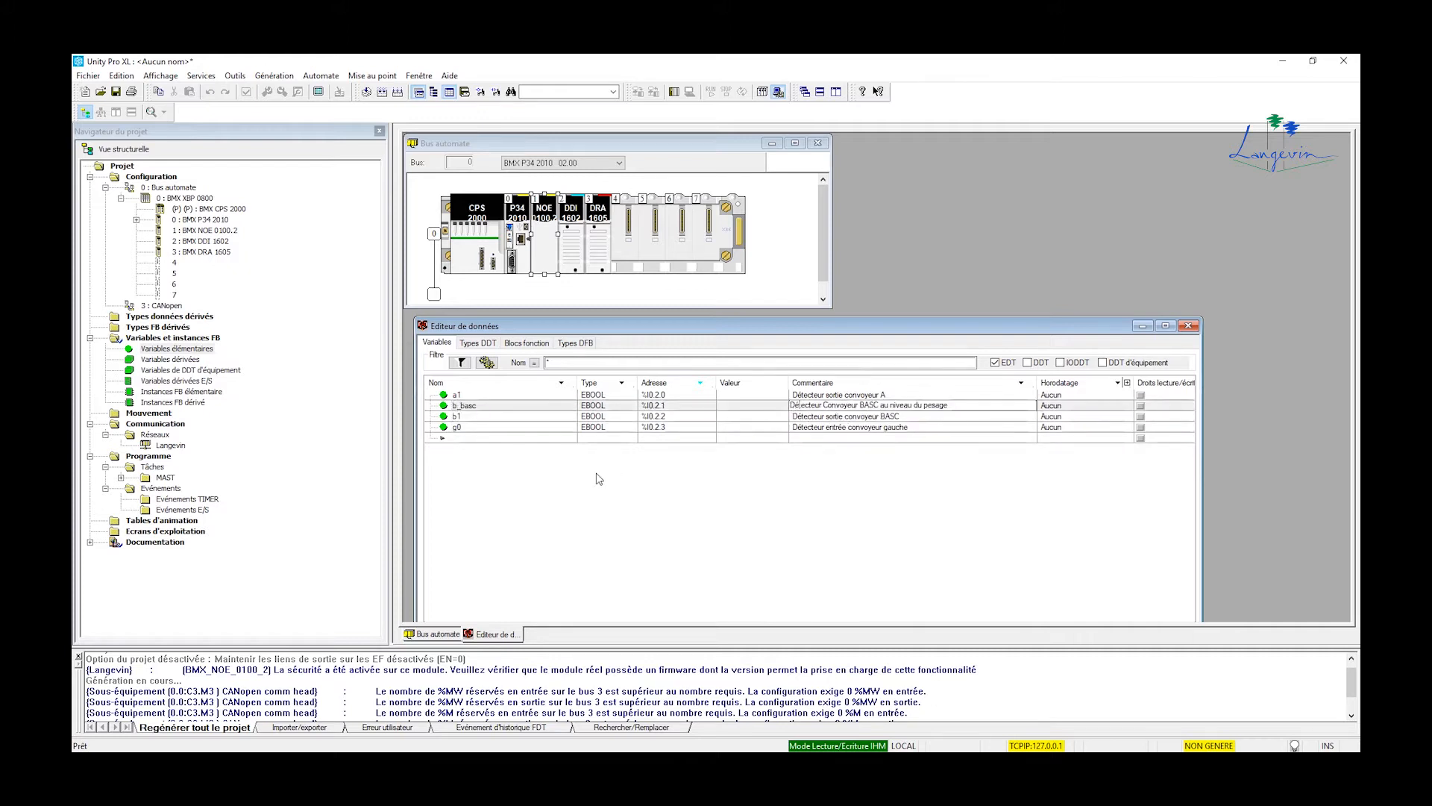
# Add a variable named g1 below g0
pyautogui.click(517, 449)
pyautogui.click(515, 440)
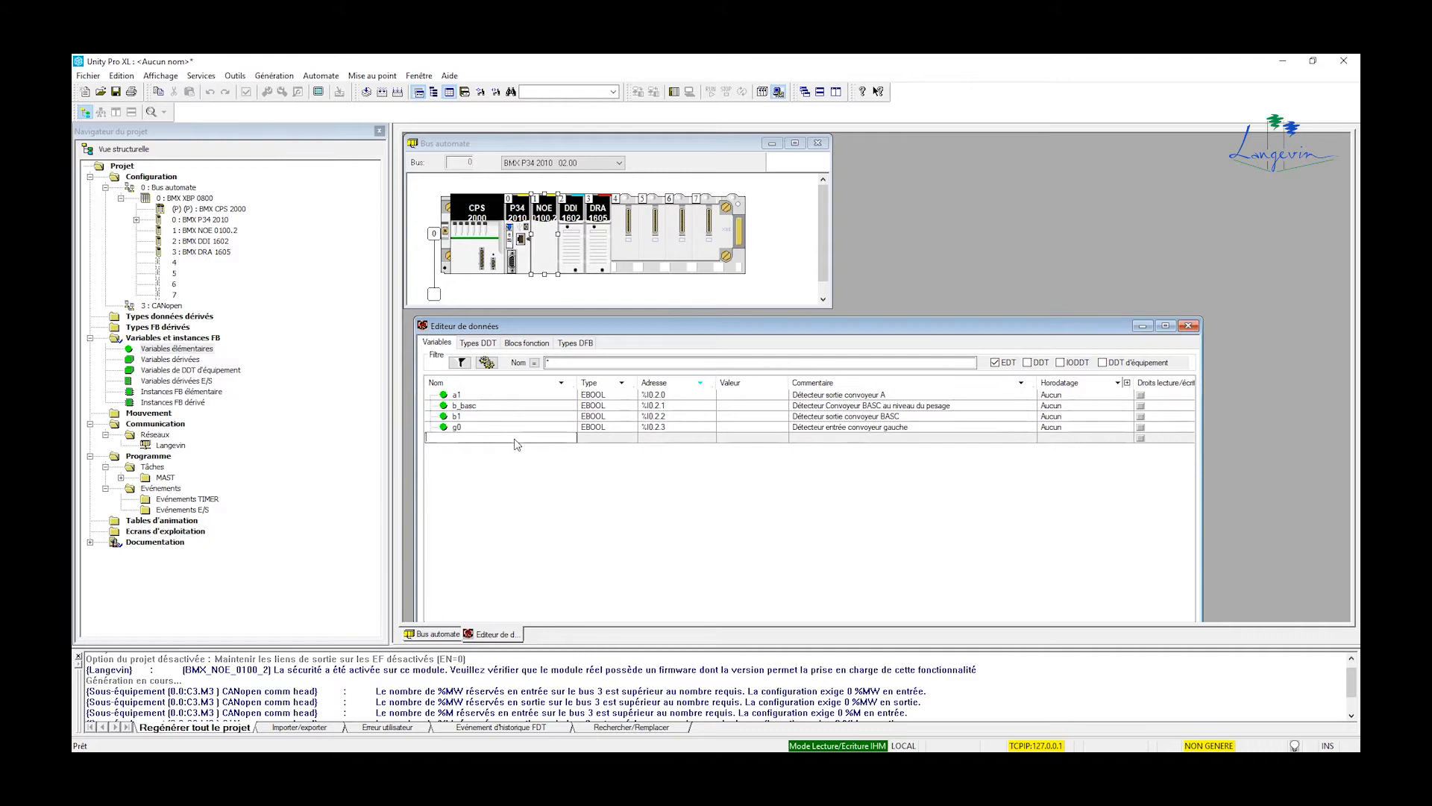
pyautogui.write('g1')
# Copy g0's comment to g1 and change it to "Détecteur sortie convoyeur gauche"
pyautogui.click(830, 428)
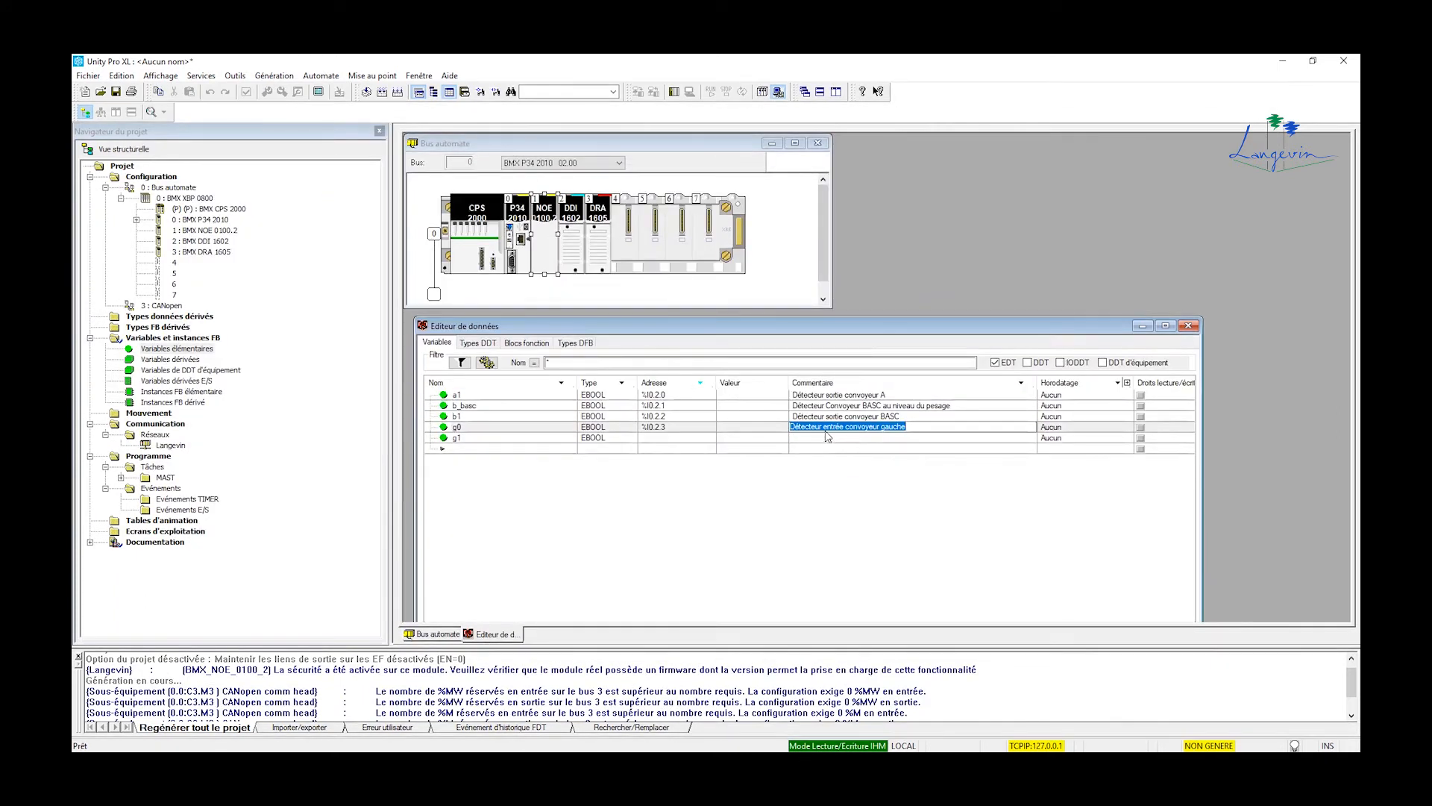
pyautogui.doubleClick(821, 428)
pyautogui.hotkey('ctrl', 'a')
pyautogui.click(763, 420)
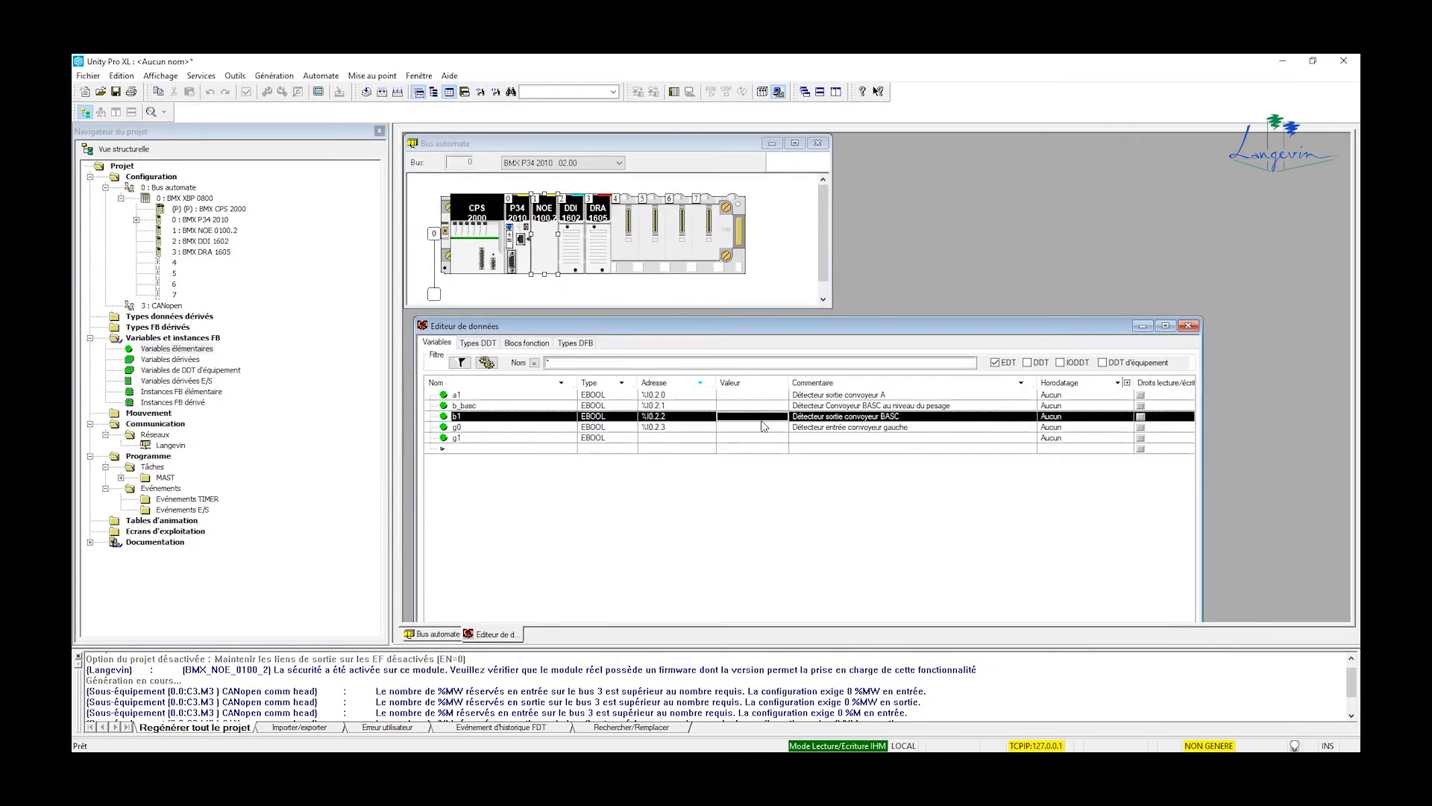
pyautogui.click(834, 429)
pyautogui.hotkey('ctrl', 'c')
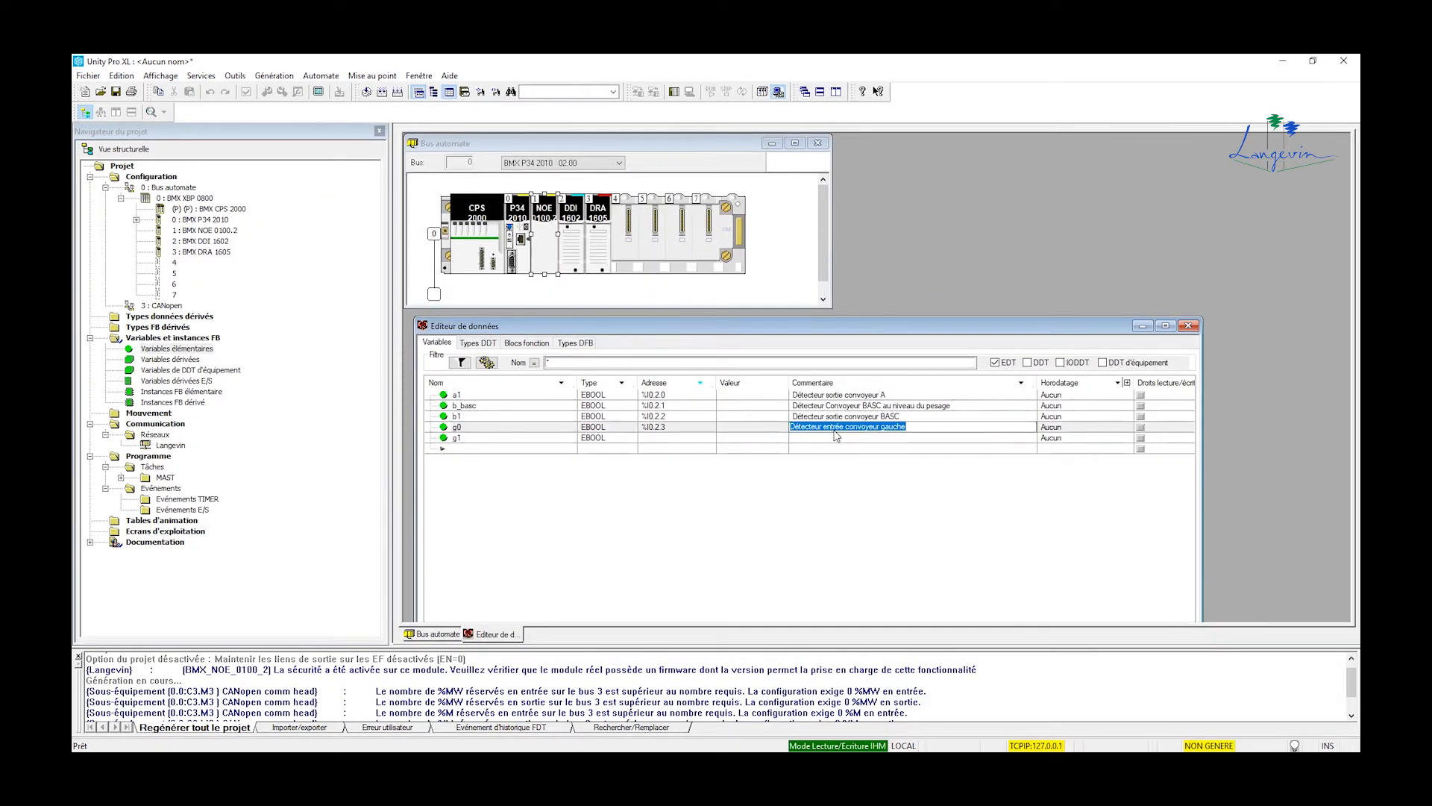
pyautogui.click(848, 440)
pyautogui.click(848, 440)
pyautogui.hotkey('ctrl', 'v')
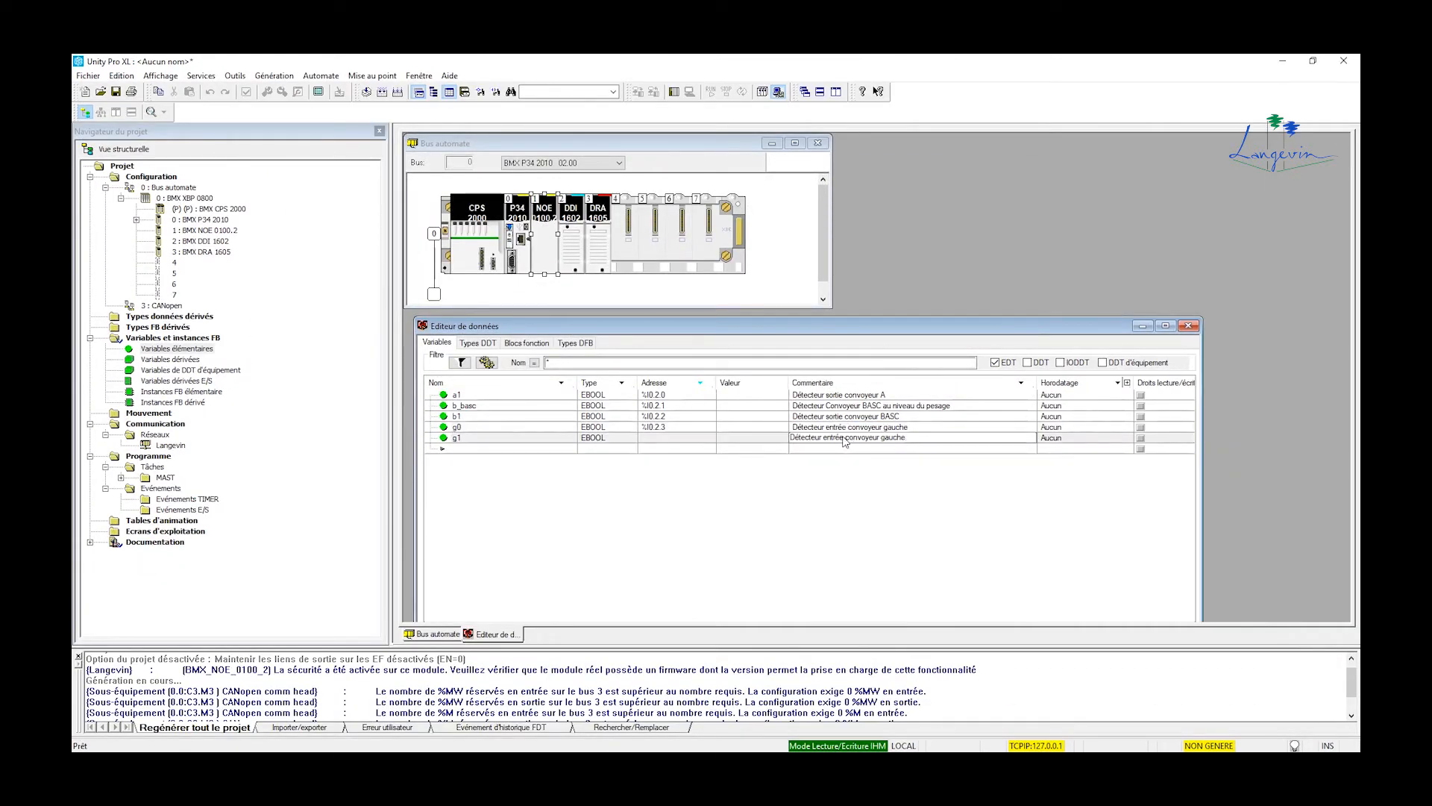
pyautogui.press('Return')
pyautogui.click(837, 438)
pyautogui.doubleClick(837, 438)
pyautogui.write('sortie')
# Assign the address %I0.2.4 to variable g1
pyautogui.click(657, 438)
pyautogui.click(654, 441)
pyautogui.write('%I0.2.4')
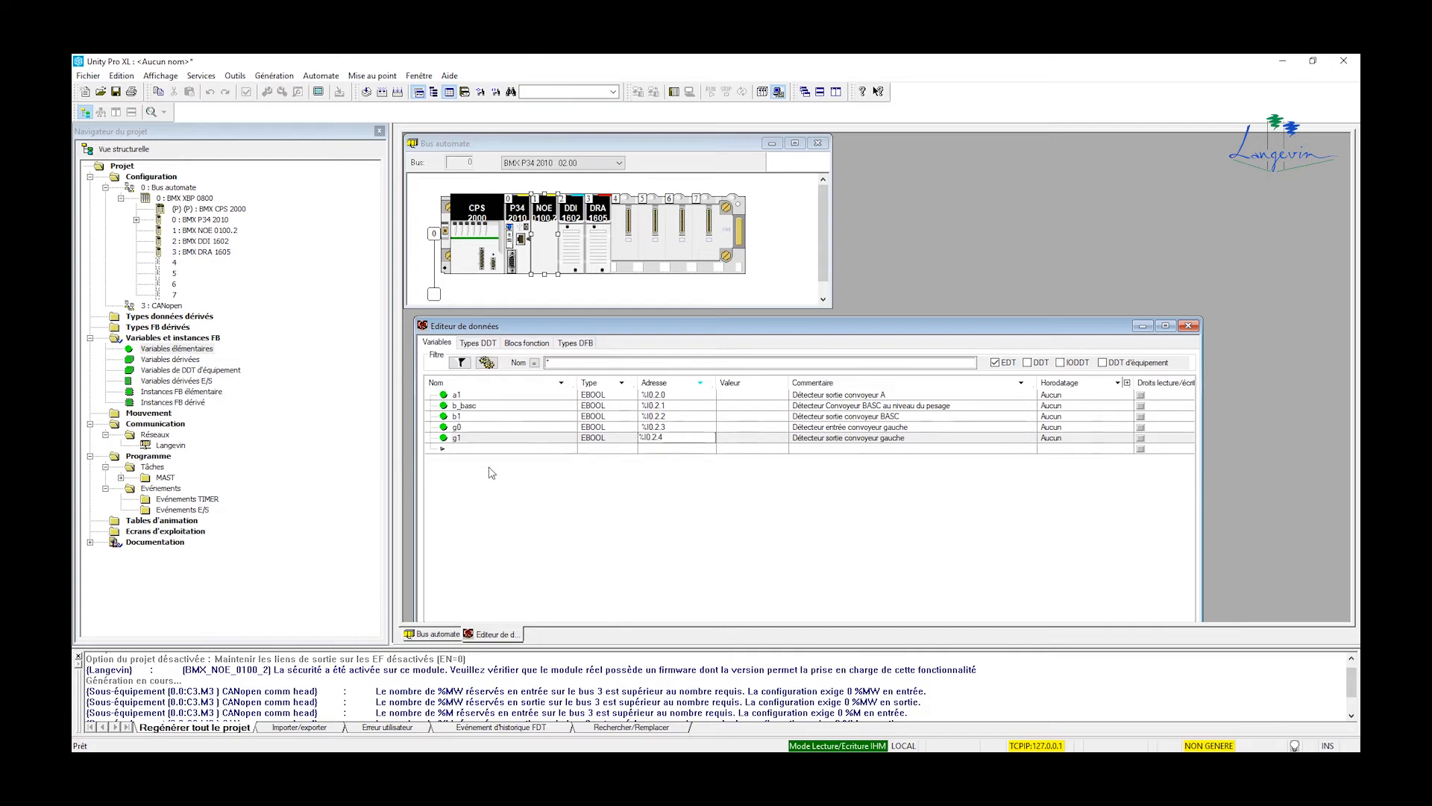
# Add a variable named f0 and assign it the address %I0.2.5
pyautogui.click(501, 450)
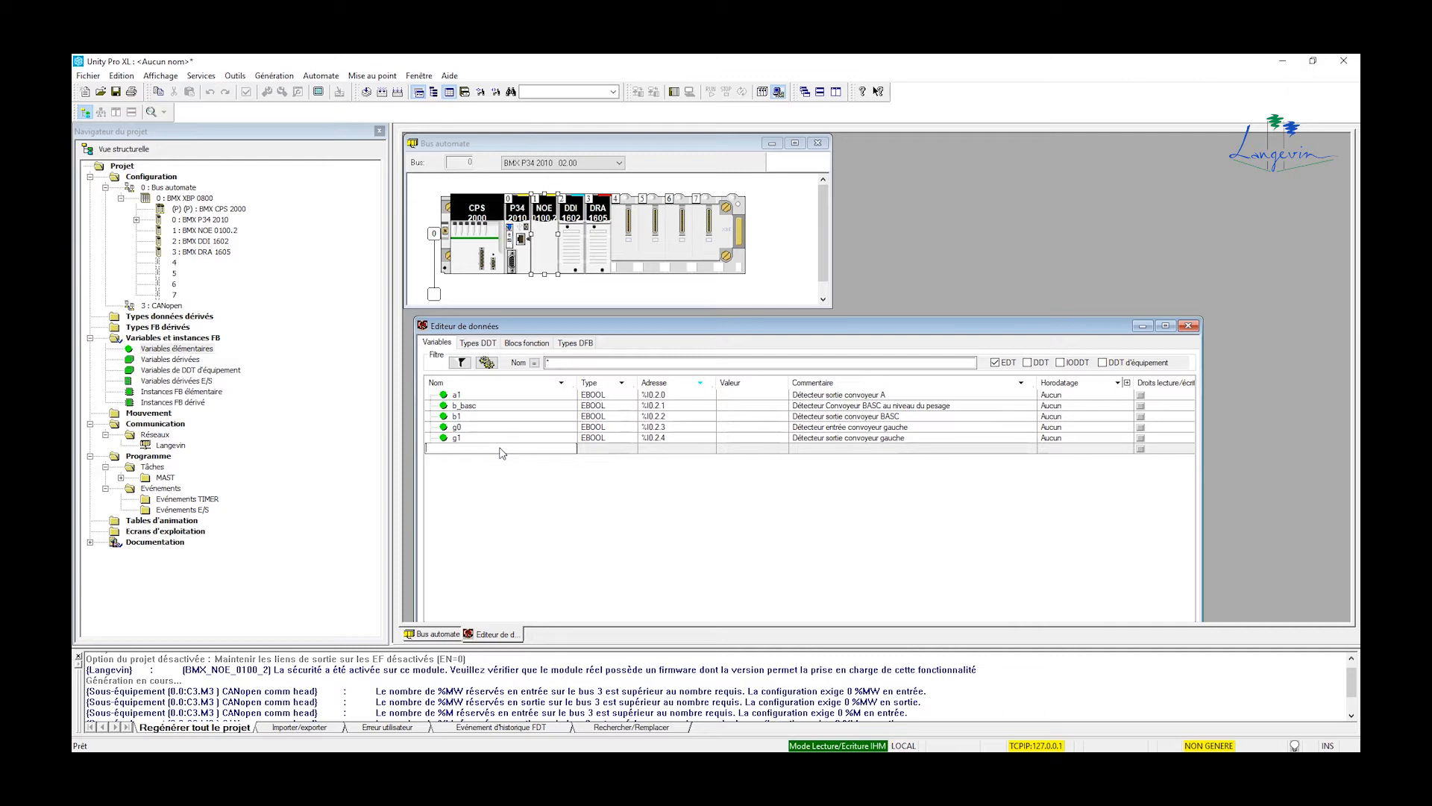
pyautogui.write('f0')
pyautogui.click(606, 448)
pyautogui.click(660, 451)
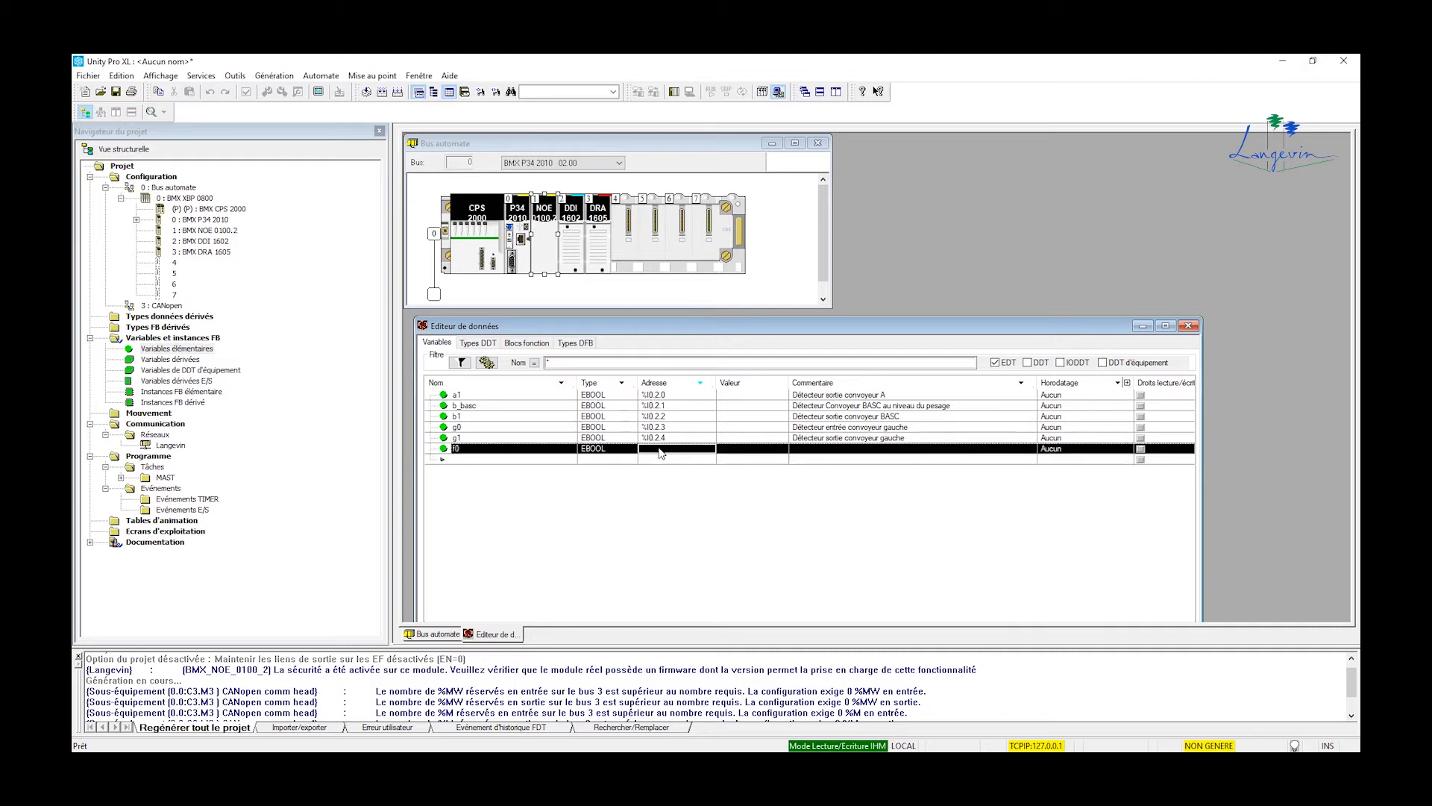
pyautogui.write('M')
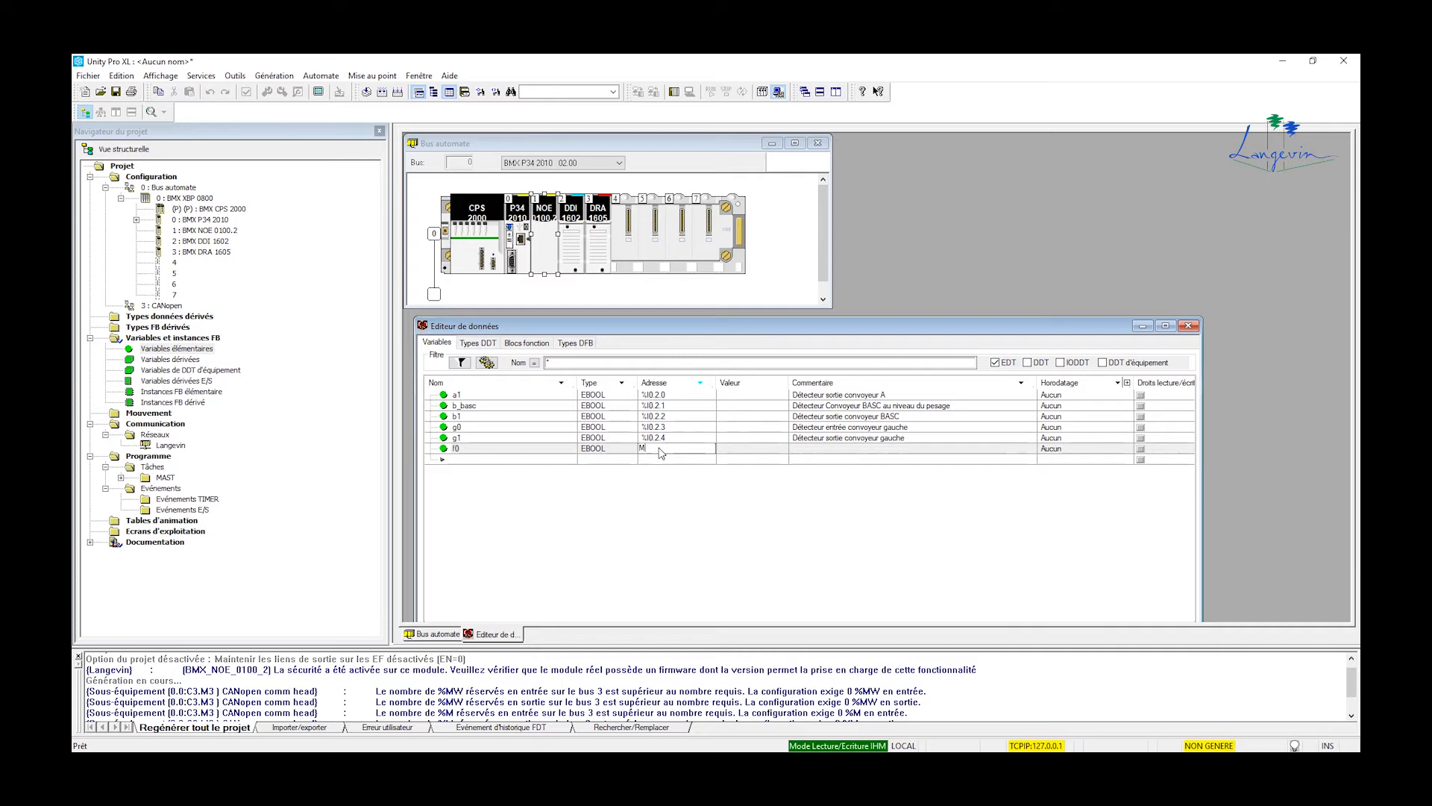
pyautogui.write('%I0.2.5')
# Copy g0's comment to f0 and change it to "Détecteur entrée convoyeur face"
pyautogui.click(844, 430)
pyautogui.click(844, 432)
pyautogui.hotkey('ctrl', 'c')
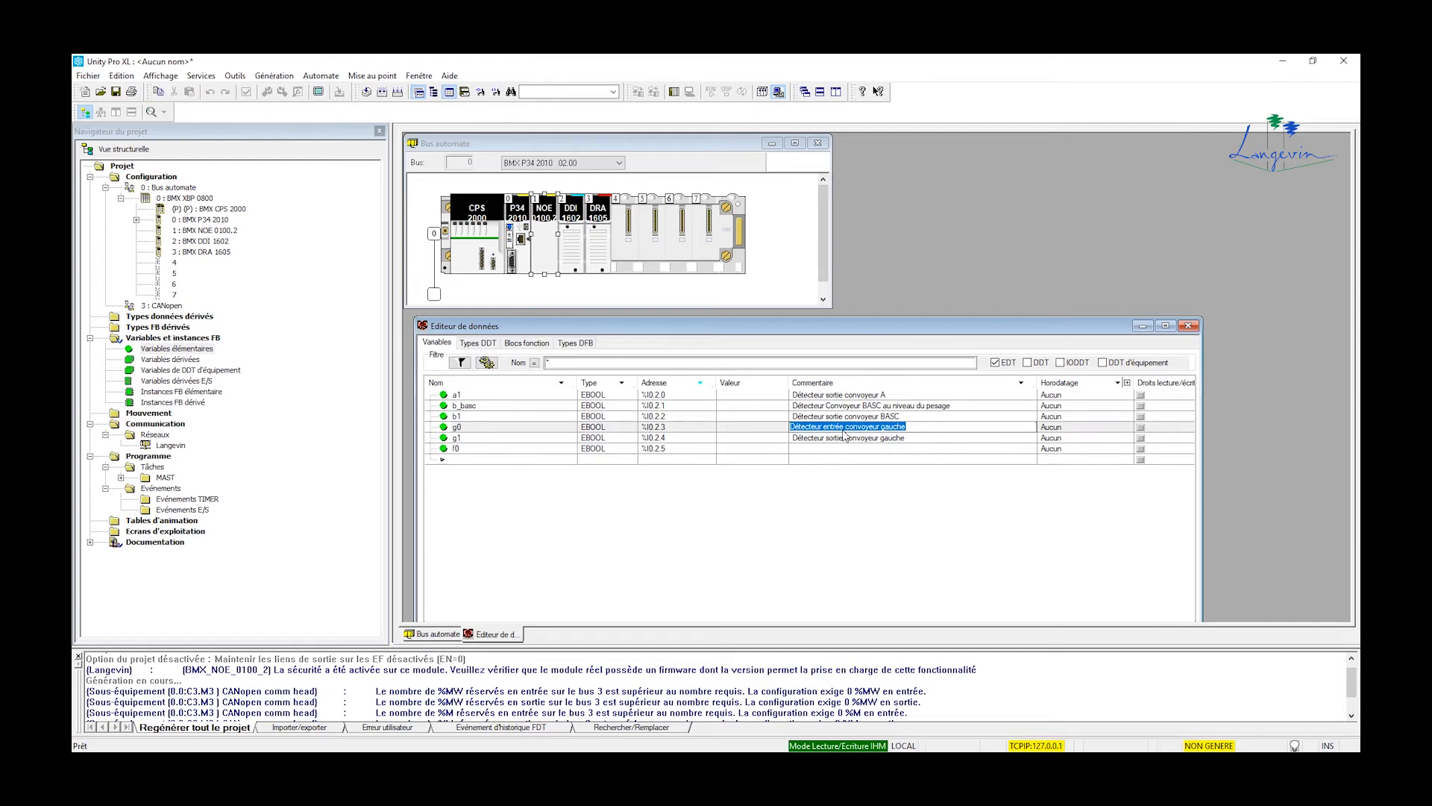
pyautogui.click(832, 452)
pyautogui.hotkey('ctrl', 'v')
pyautogui.doubleClick(893, 448)
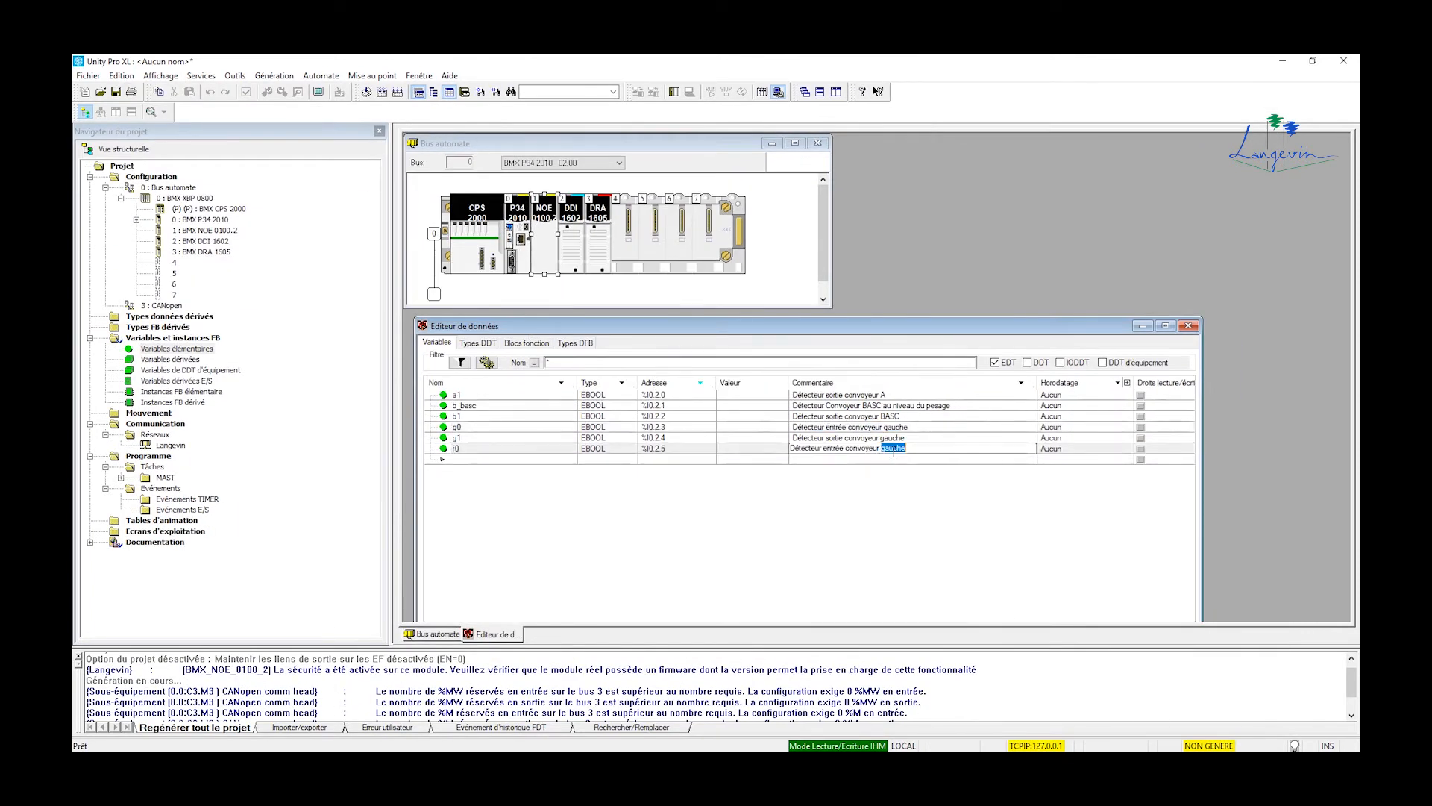
pyautogui.write('face')
pyautogui.click(813, 461)
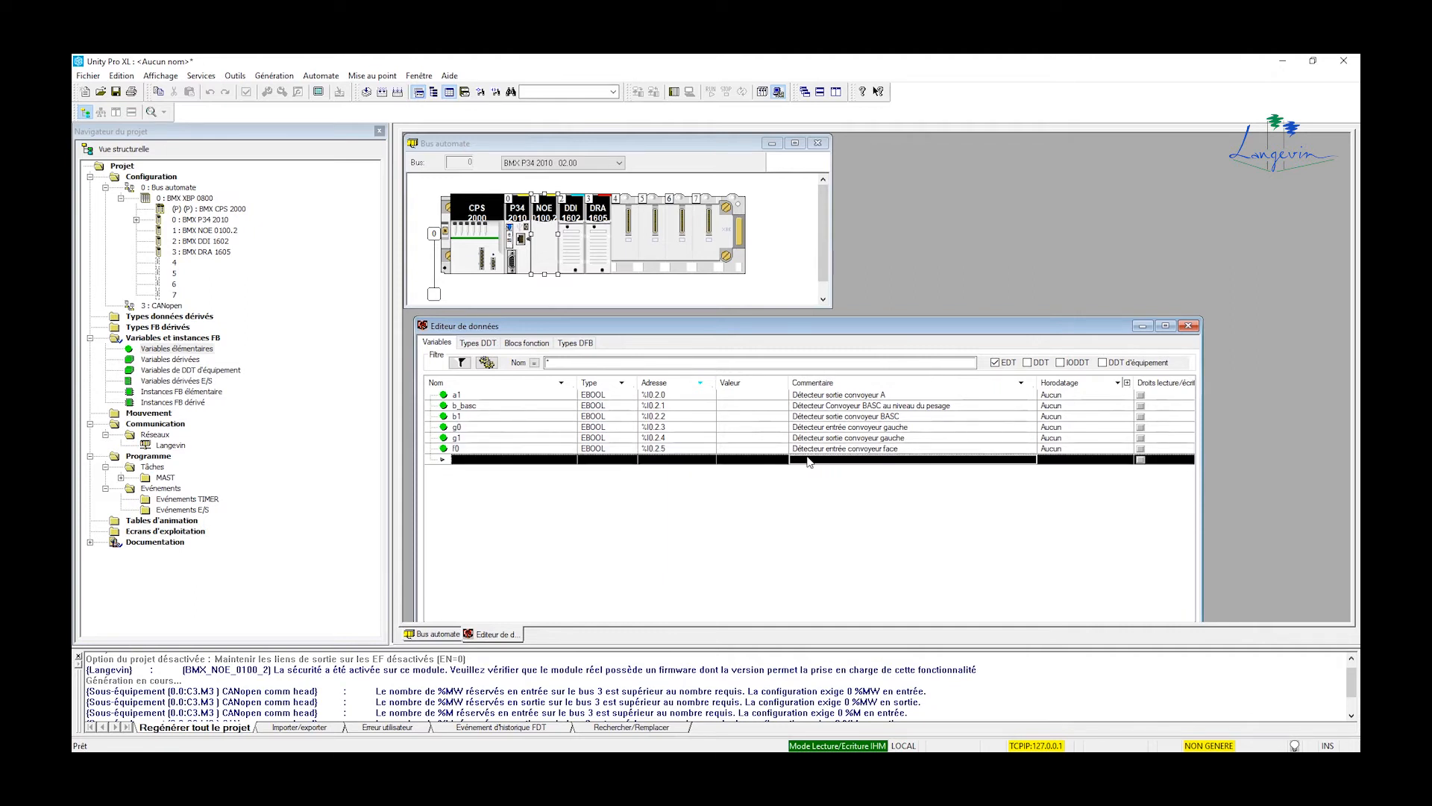
# Add a variable named f1 and assign it the address %I0.2.6
pyautogui.click(547, 463)
pyautogui.write('f1')
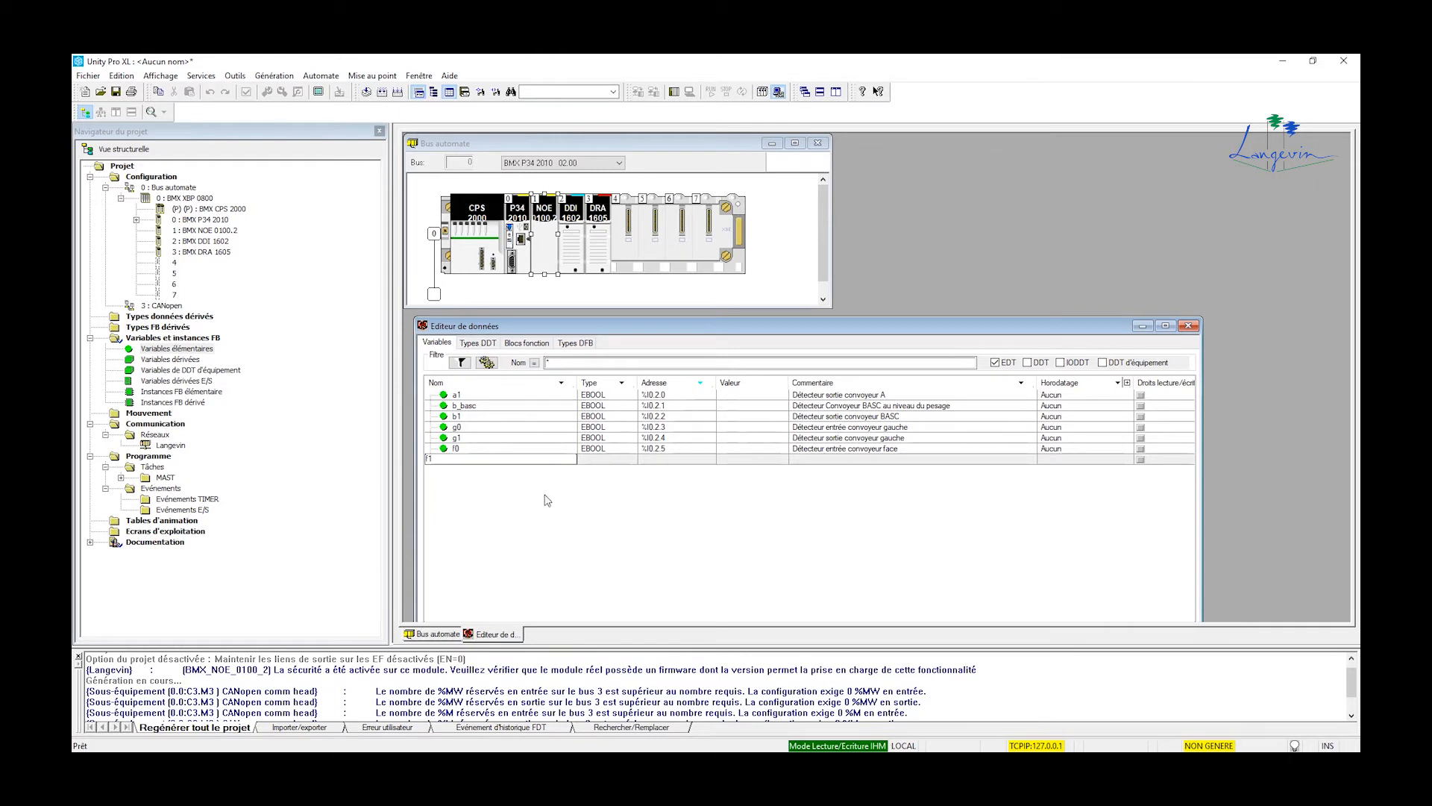
pyautogui.click(655, 459)
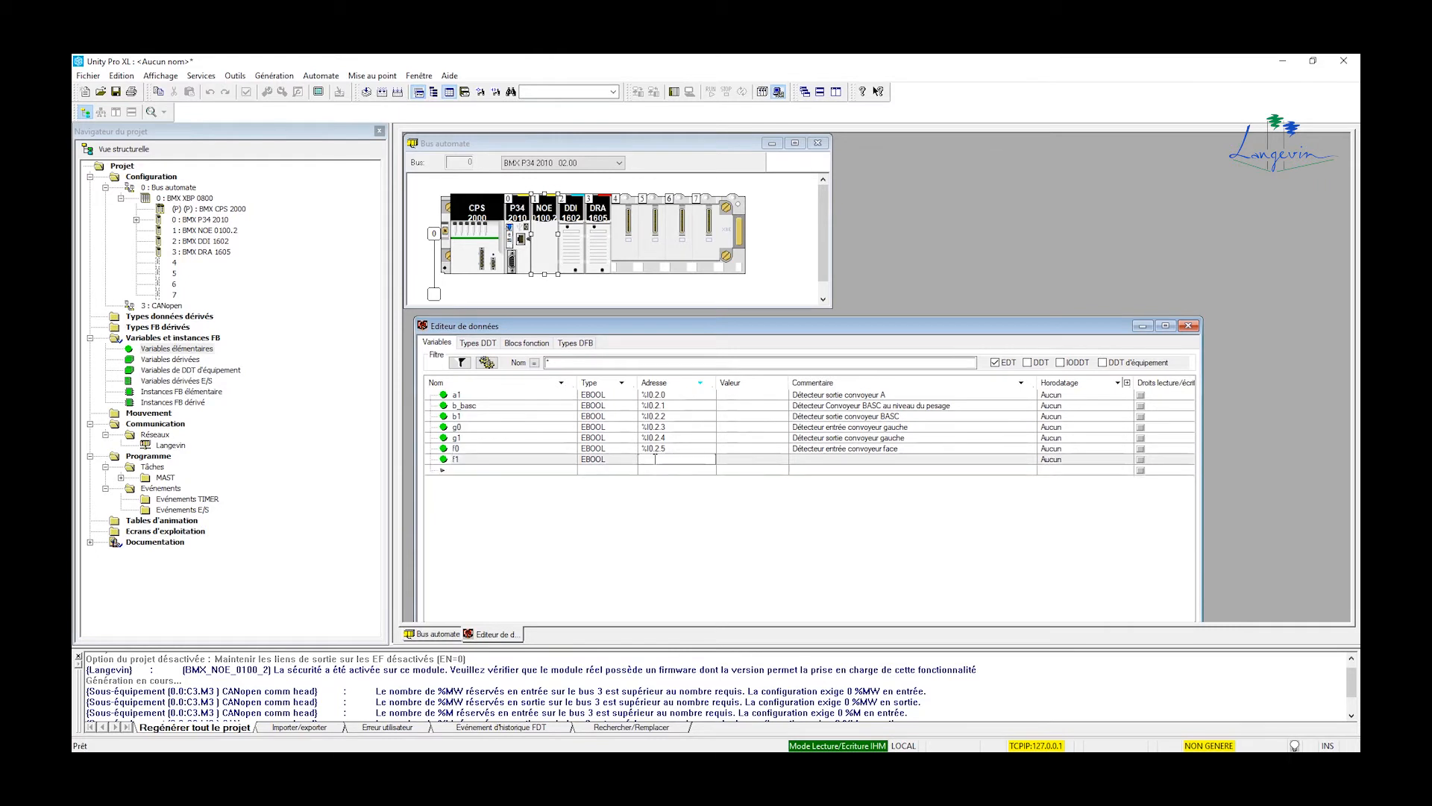
pyautogui.write('%I0.2.6')
# Paste the copied g0 comment into f1 and change it to "Détecteur sortie convoyeur face"
pyautogui.click(813, 460)
pyautogui.rightClick(823, 464)
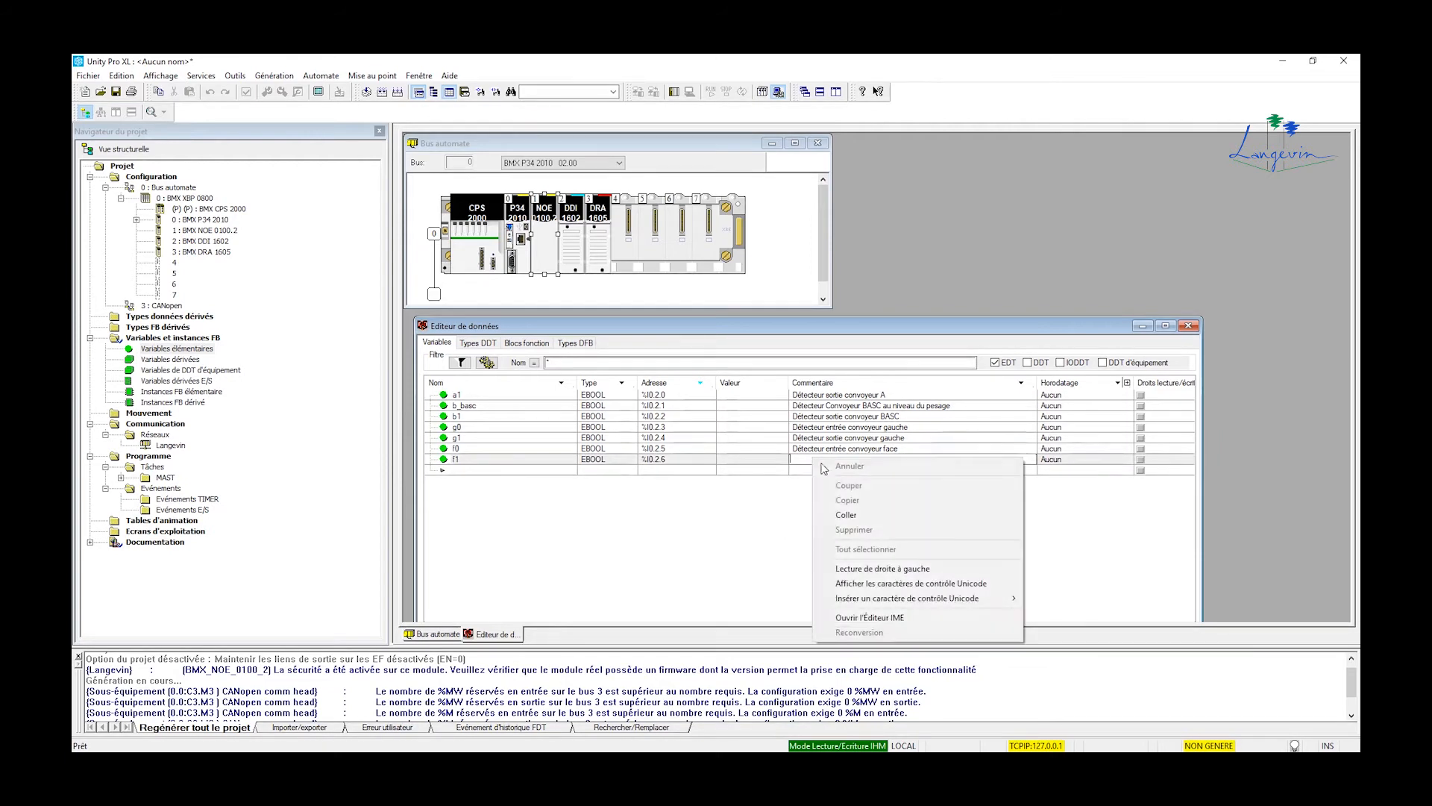
pyautogui.click(846, 515)
pyautogui.doubleClick(834, 459)
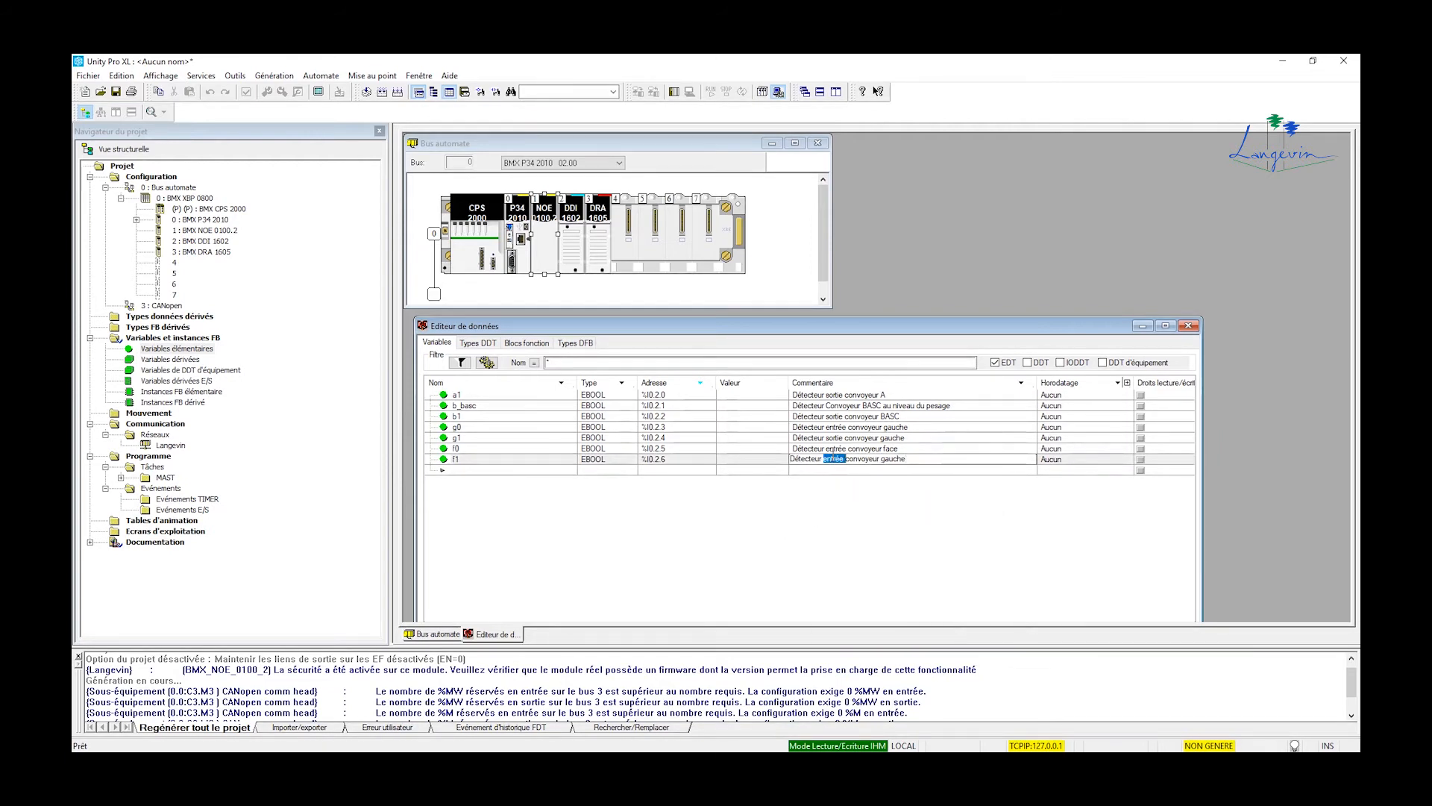
pyautogui.write('sortie')
pyautogui.doubleClick(894, 459)
pyautogui.write('face')
pyautogui.write('e')
# Add a variable named d0 and assign it the address %I0.2.7
pyautogui.click(482, 469)
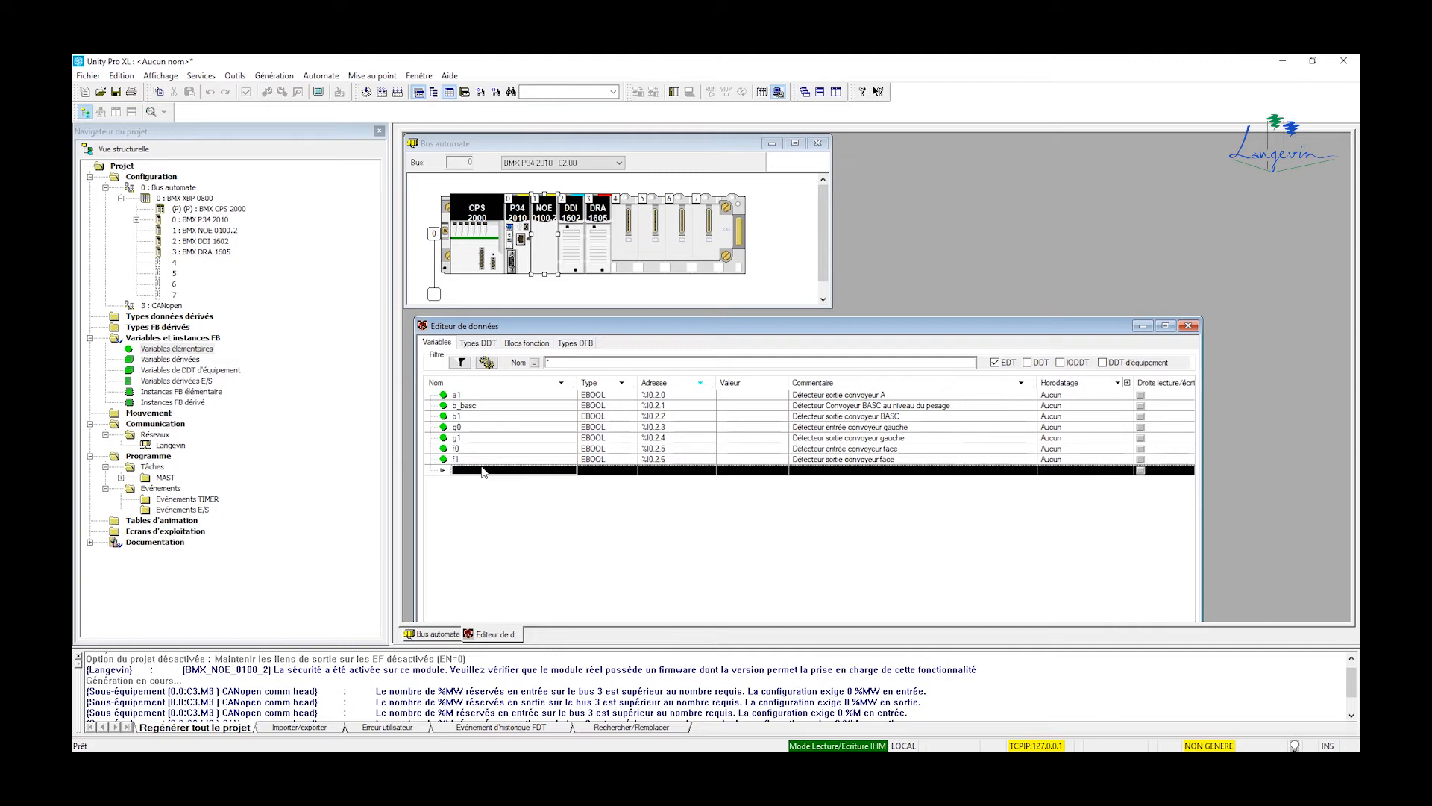
pyautogui.click(481, 470)
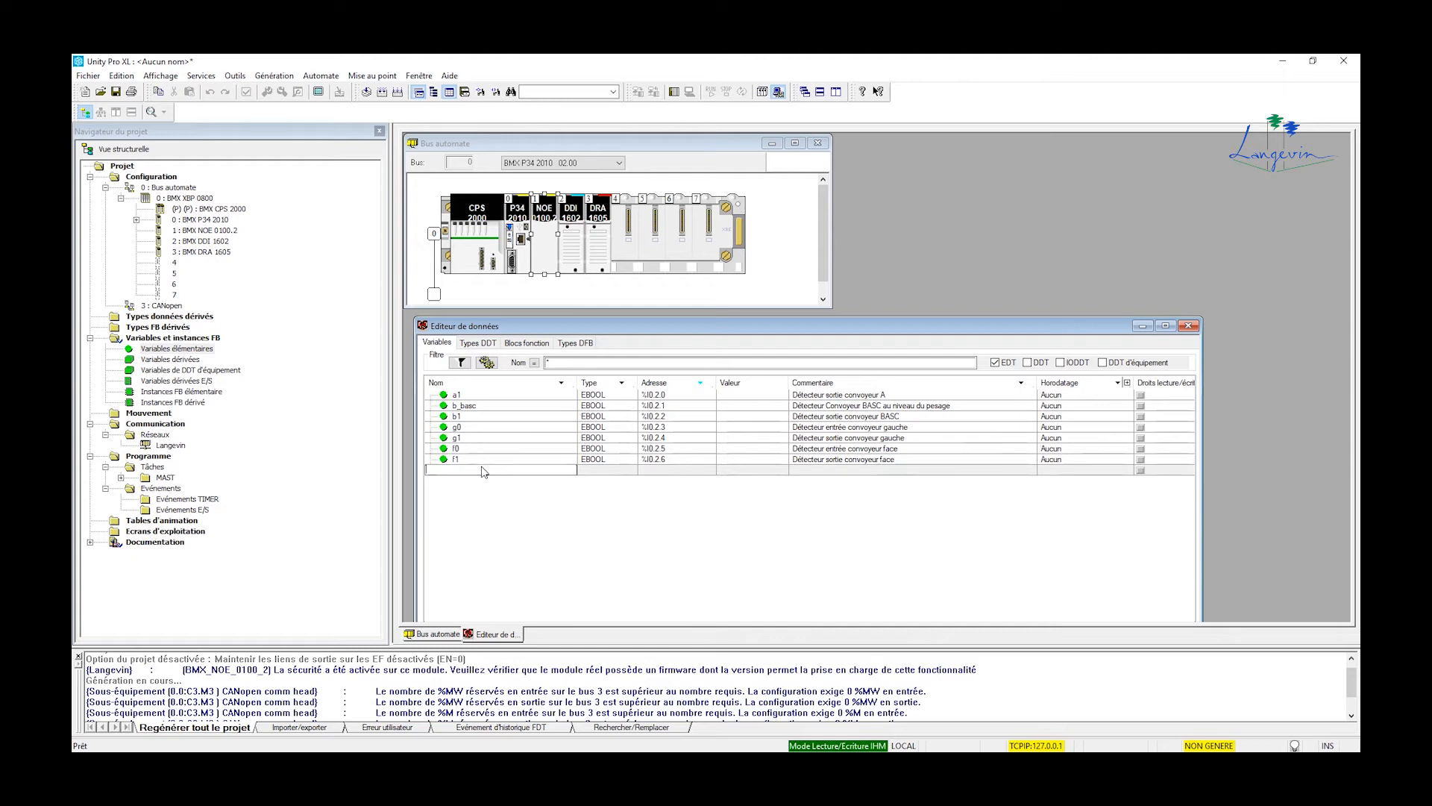
pyautogui.write('d0')
pyautogui.click(649, 470)
pyautogui.write('%')
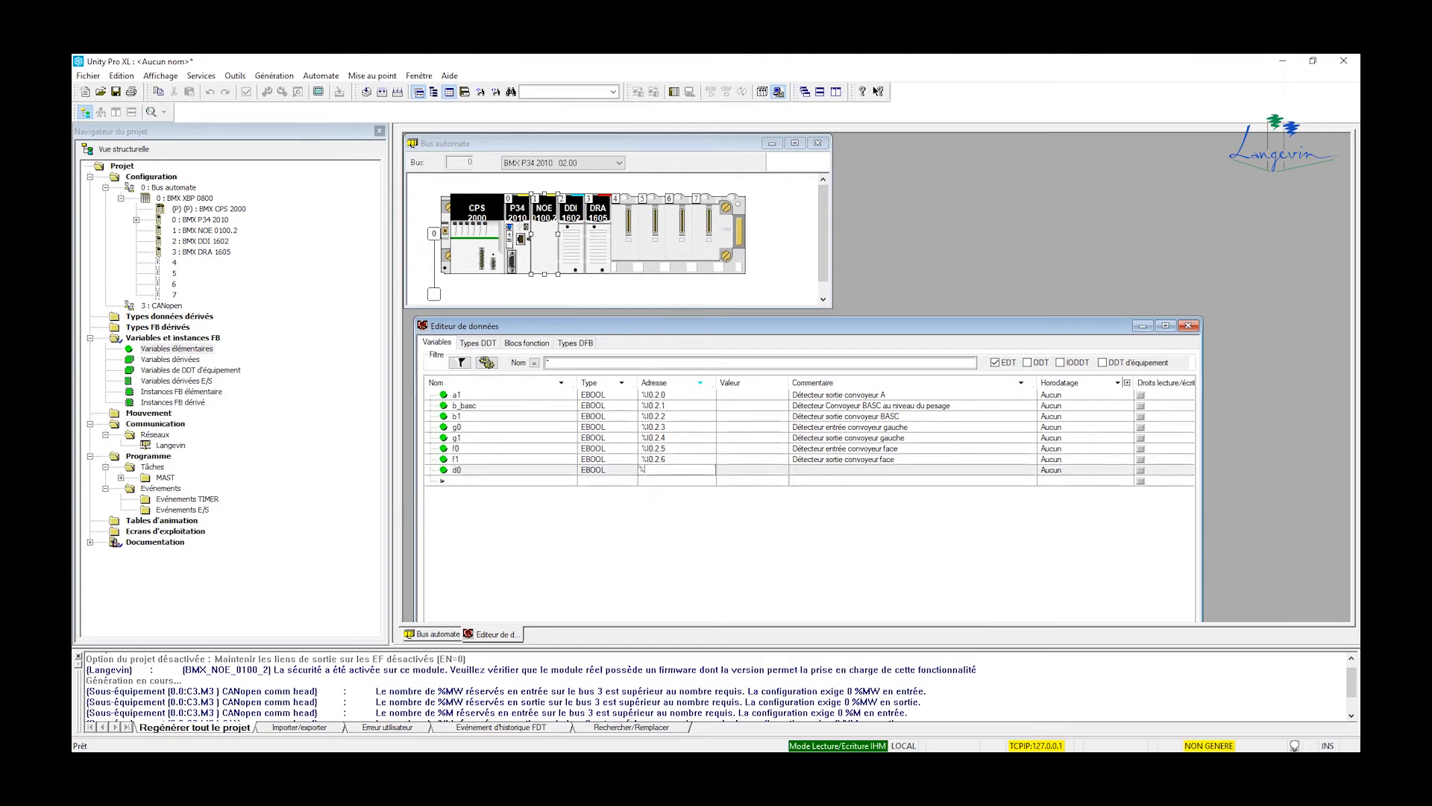
pyautogui.write('I0.2.7')
# Paste the copied g0 comment into d0 and change it to "Détecteur entrée convoyeur droite"
pyautogui.rightClick(812, 471)
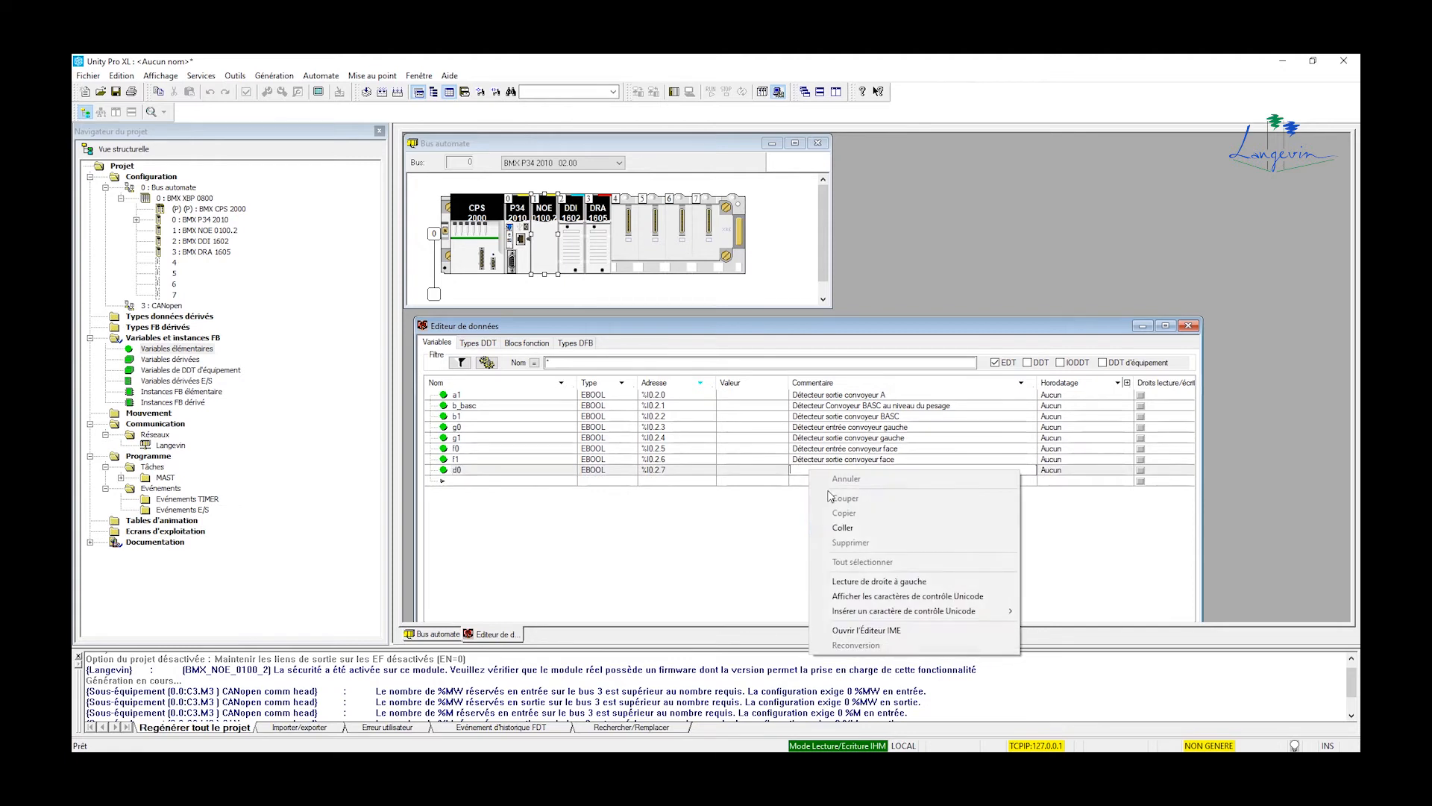
pyautogui.click(843, 527)
pyautogui.doubleClick(896, 470)
pyautogui.write('droite')
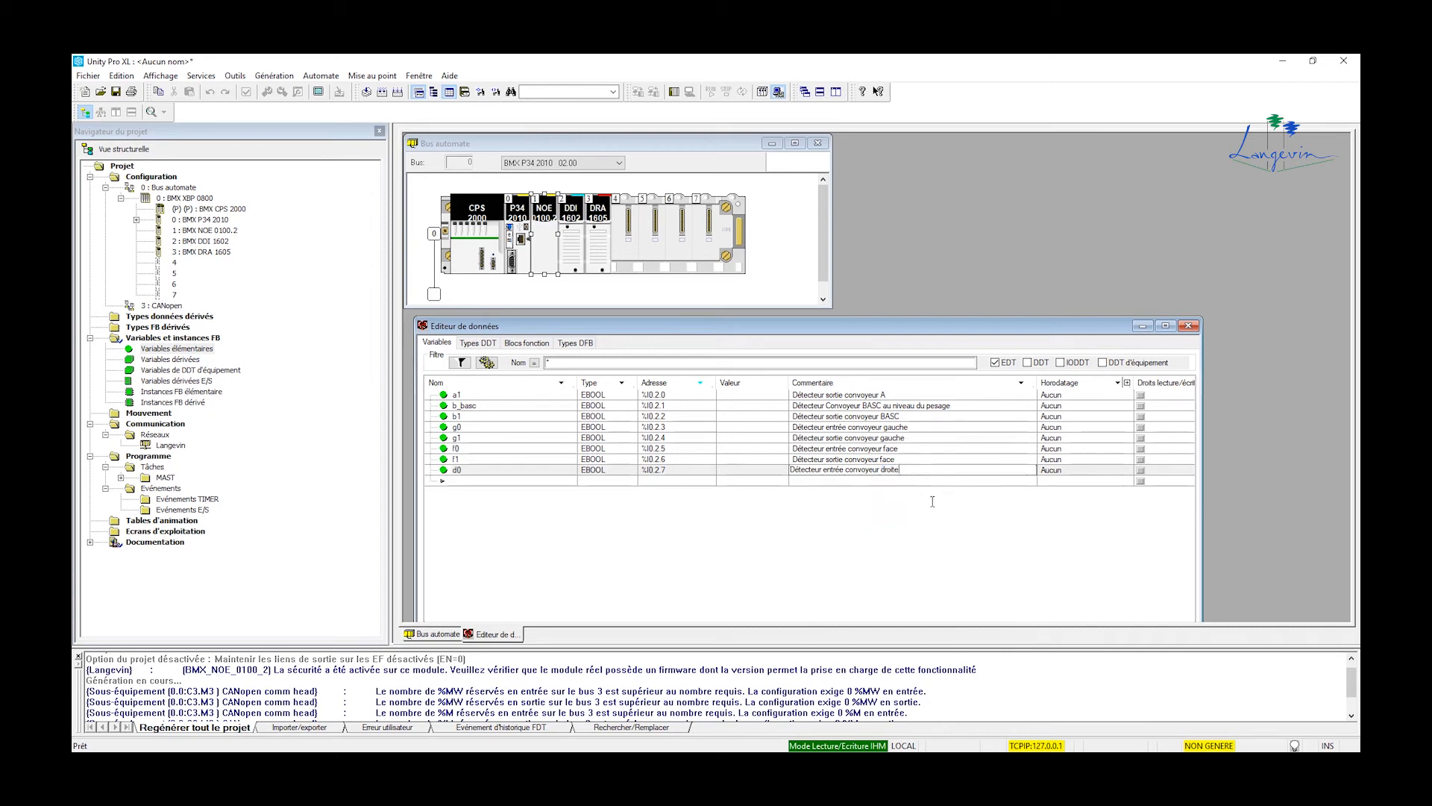
pyautogui.click(850, 485)
pyautogui.rightClick(847, 484)
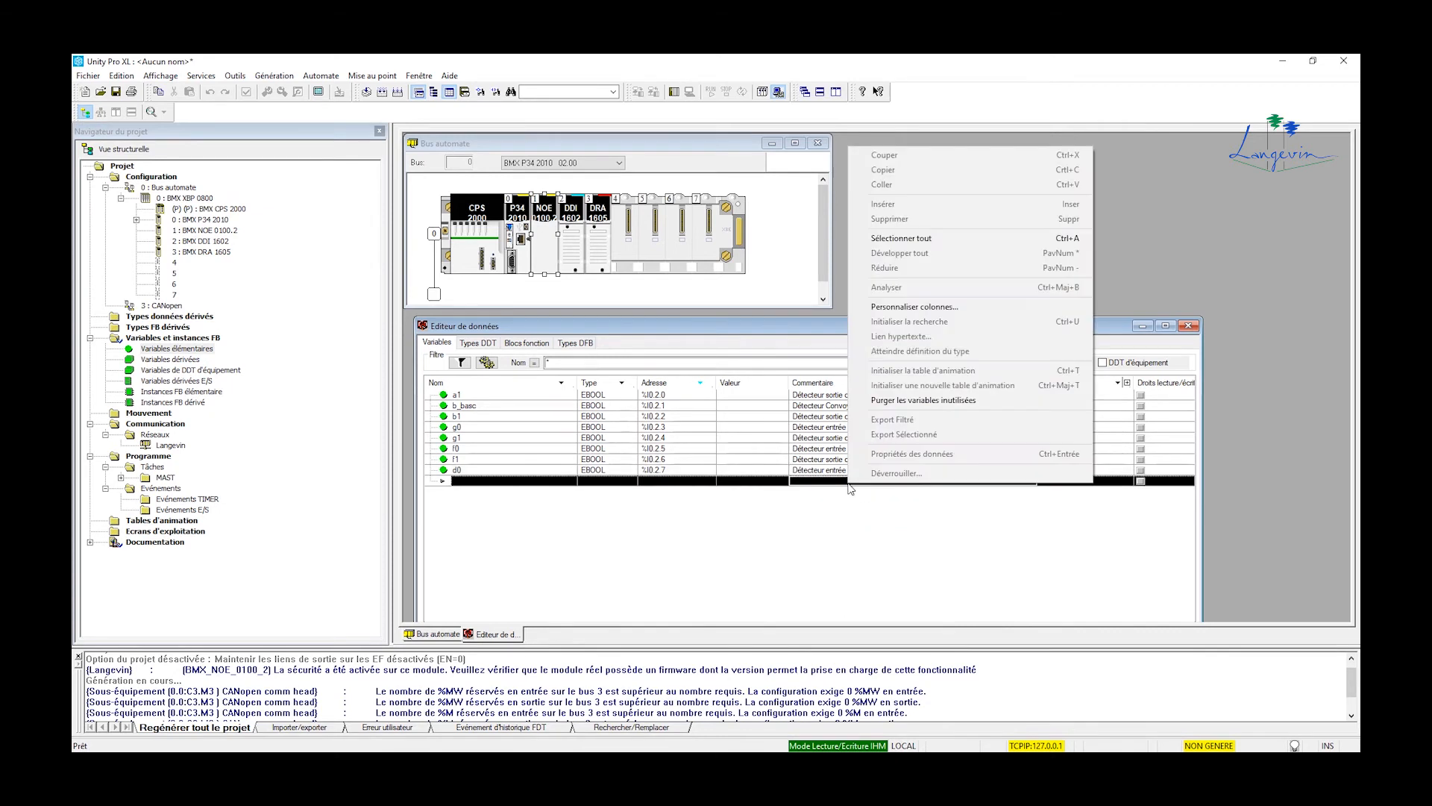
# Add a variable named d1 and assign it the address %I0.2.8
pyautogui.click(485, 483)
pyautogui.write('d1')
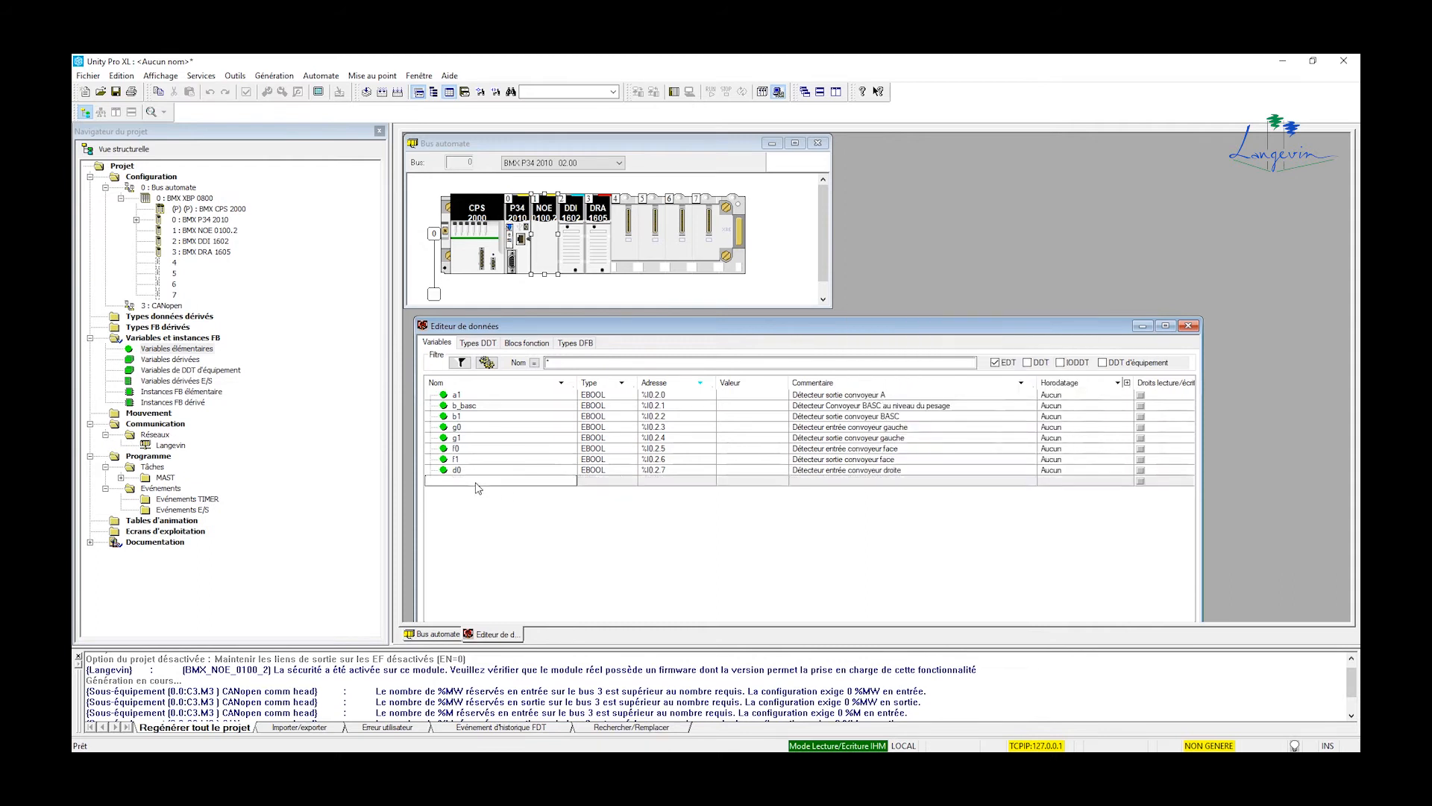
pyautogui.press('Return')
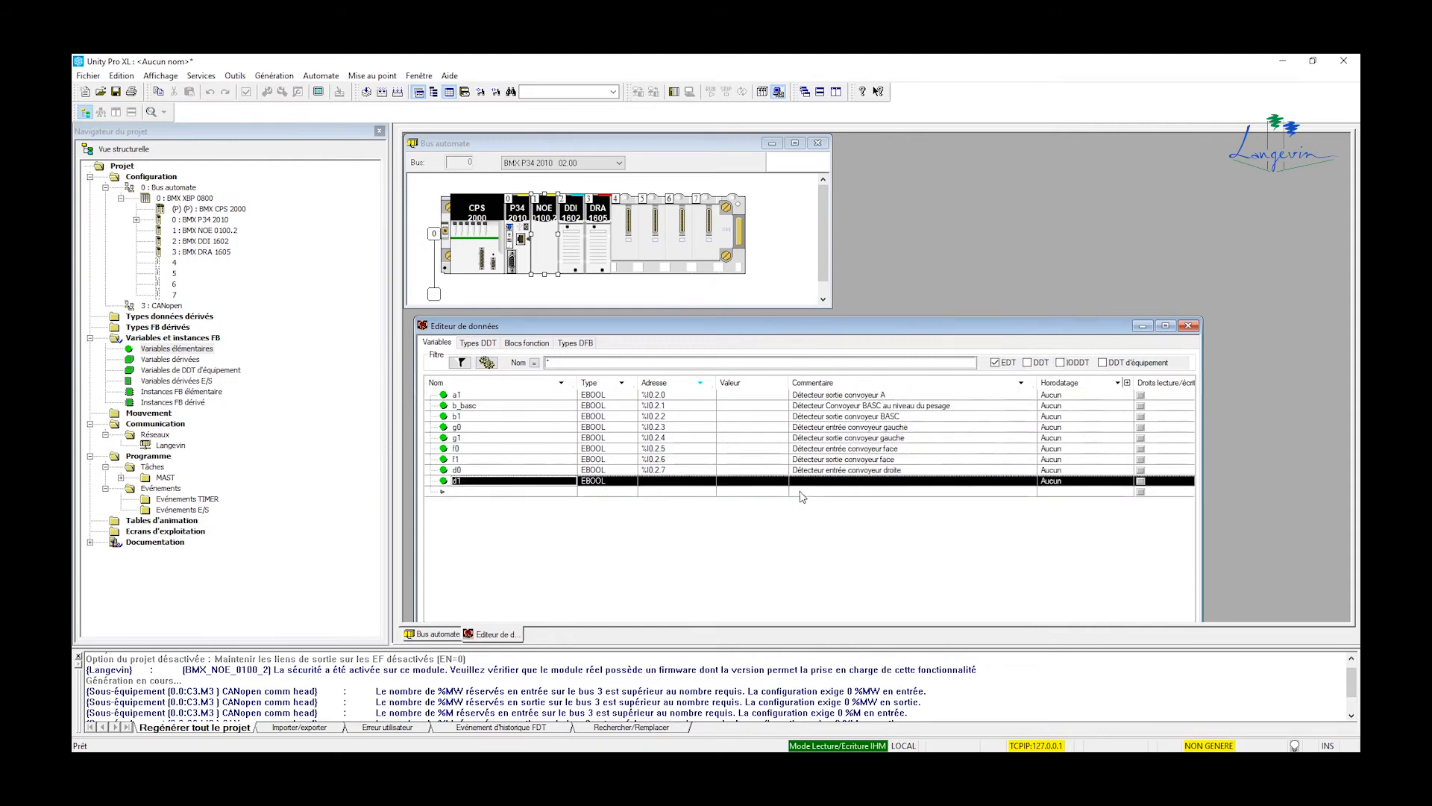
pyautogui.click(698, 482)
pyautogui.write('%I0.2.8')
pyautogui.press('Return')
# Paste the copied g0 comment into d1 and change it to "Détecteur sortie convoyeur droite"
pyautogui.rightClick(820, 489)
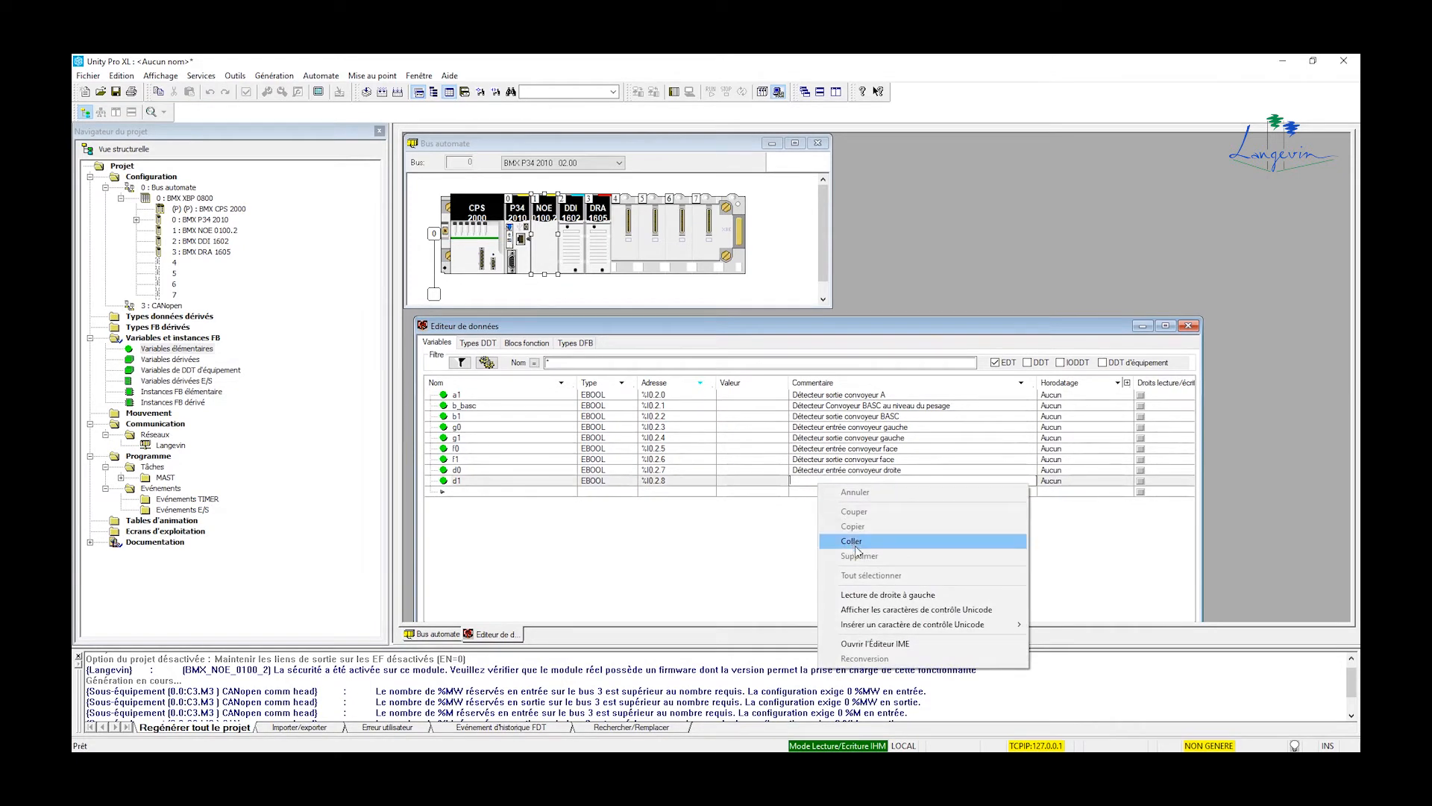
pyautogui.click(857, 543)
pyautogui.doubleClick(838, 481)
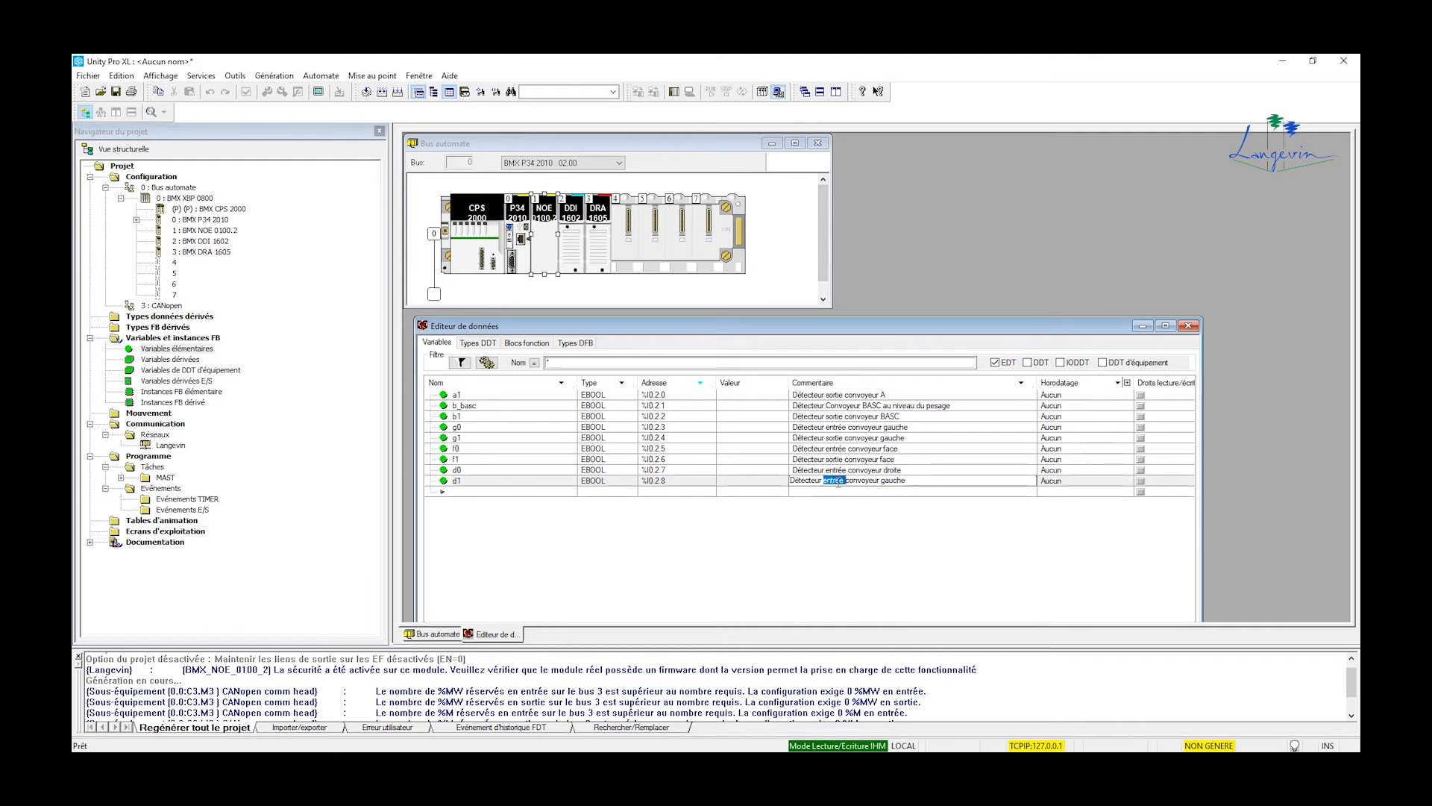
pyautogui.write('sortie')
pyautogui.doubleClick(889, 481)
pyautogui.write('droite')
pyautogui.press('Return')
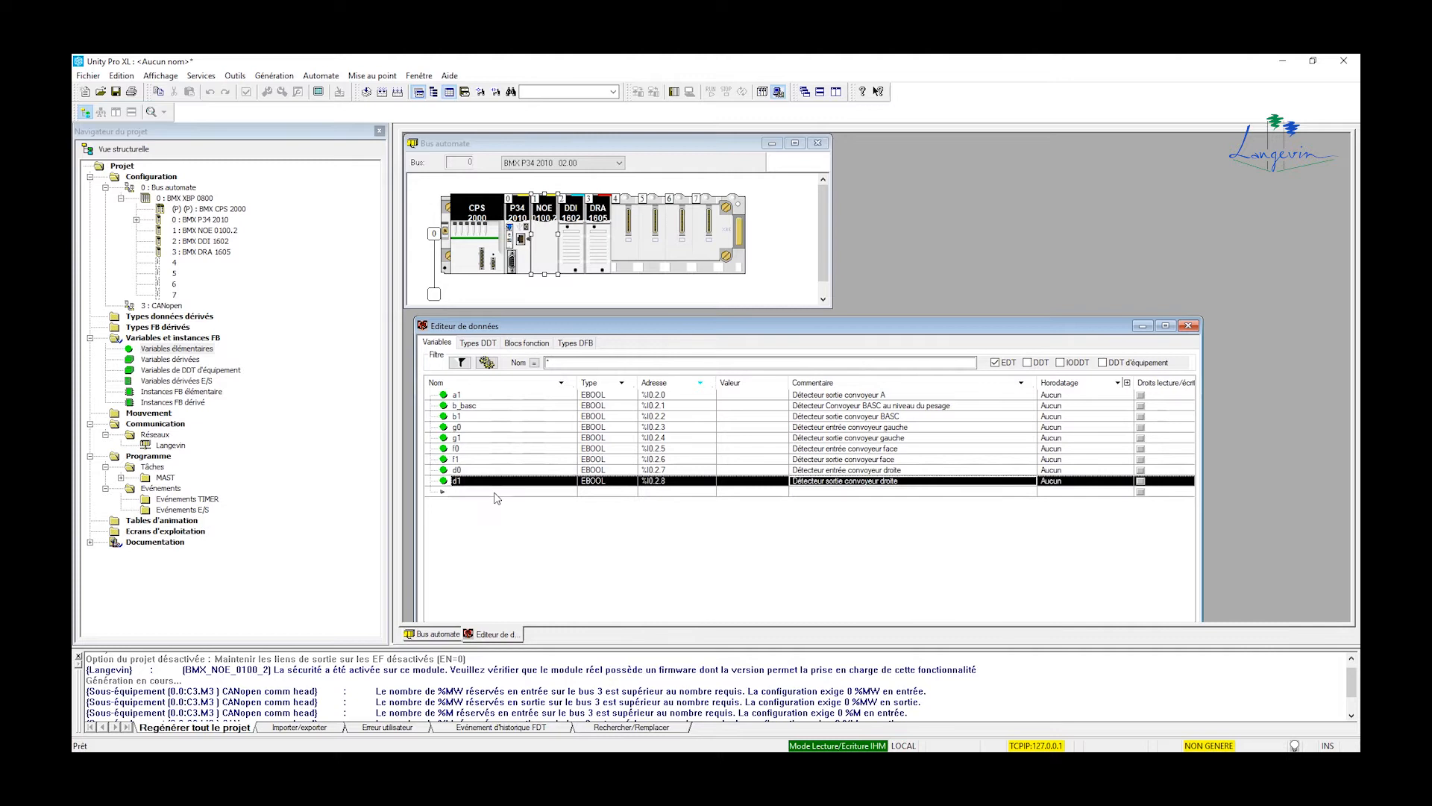
# Add a variable named dcy with the address %I0.2.9 and the comment "BP dcy"
pyautogui.click(495, 493)
pyautogui.write('dcy')
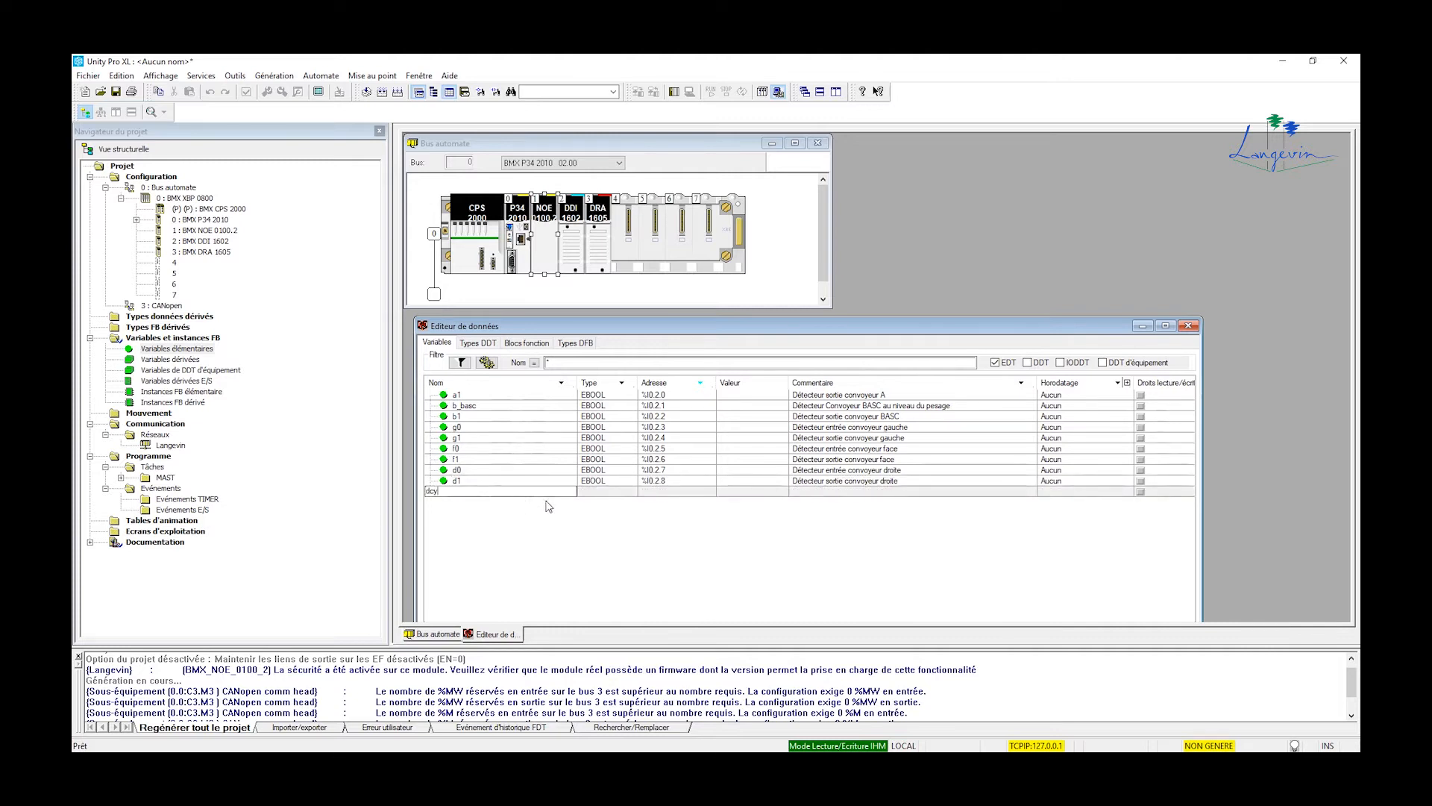
pyautogui.click(655, 492)
pyautogui.write('%I0.2.9')
pyautogui.click(813, 495)
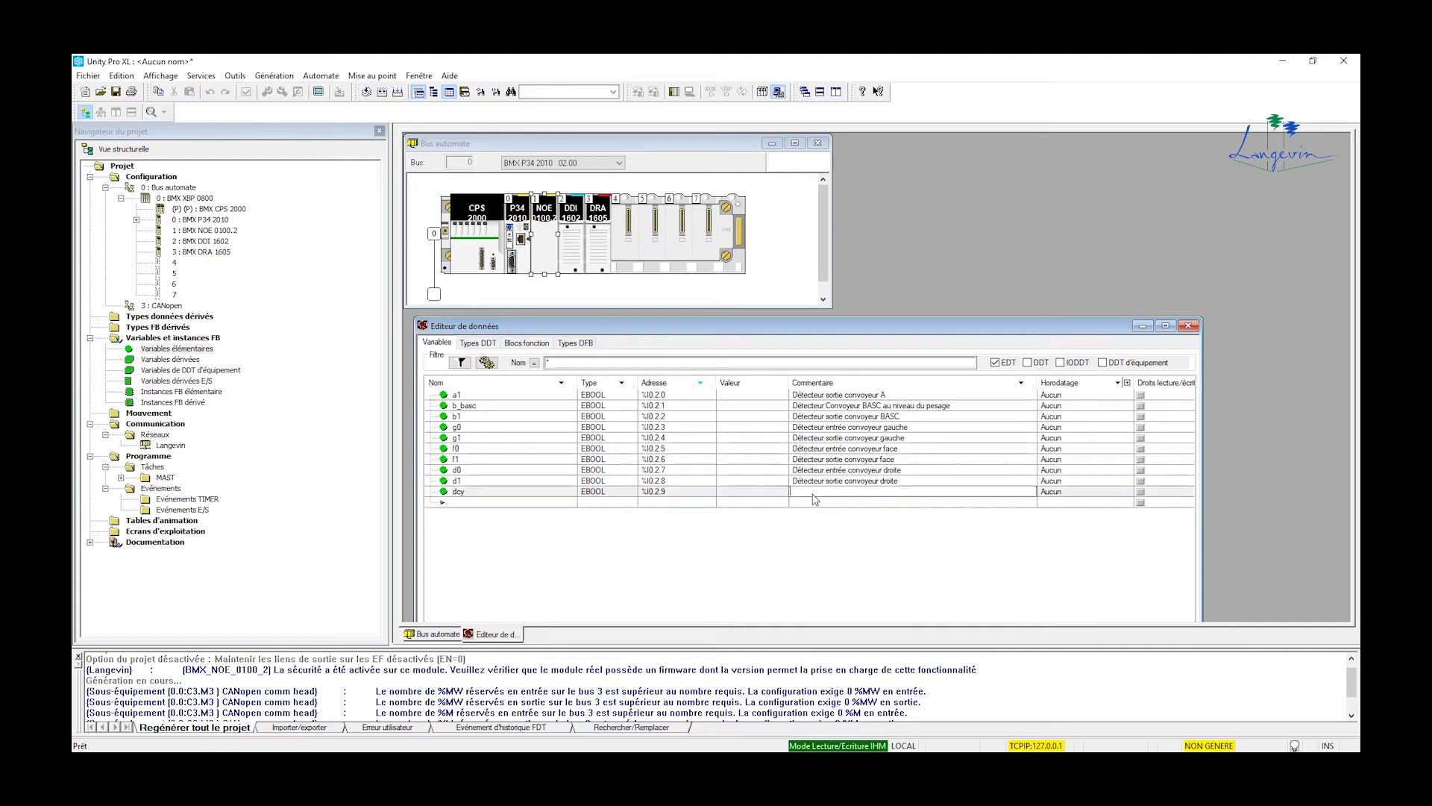
pyautogui.write('BP dcy')
# Add a variable named Arret and assign it the address %I0.2.10
pyautogui.click(492, 506)
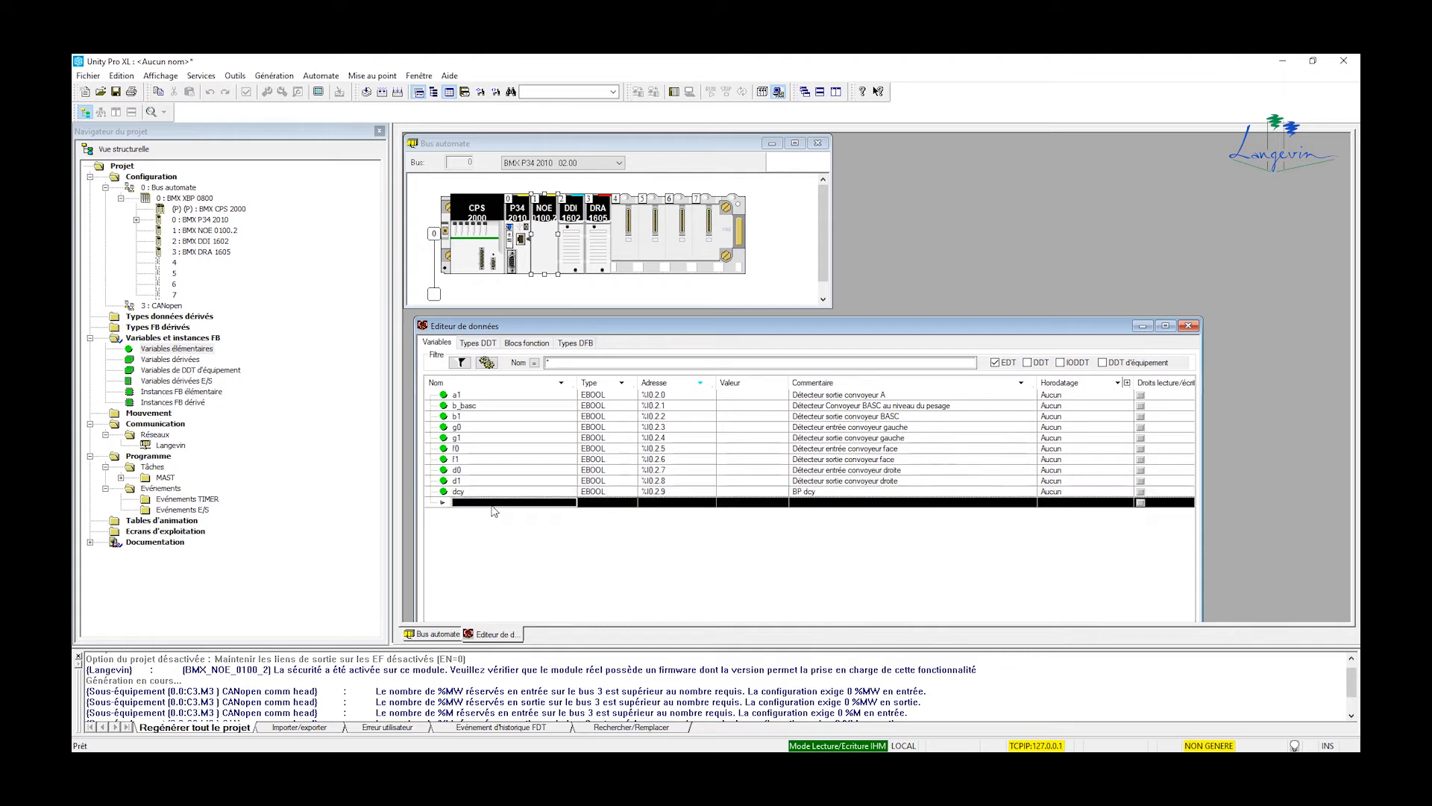
pyautogui.click(492, 507)
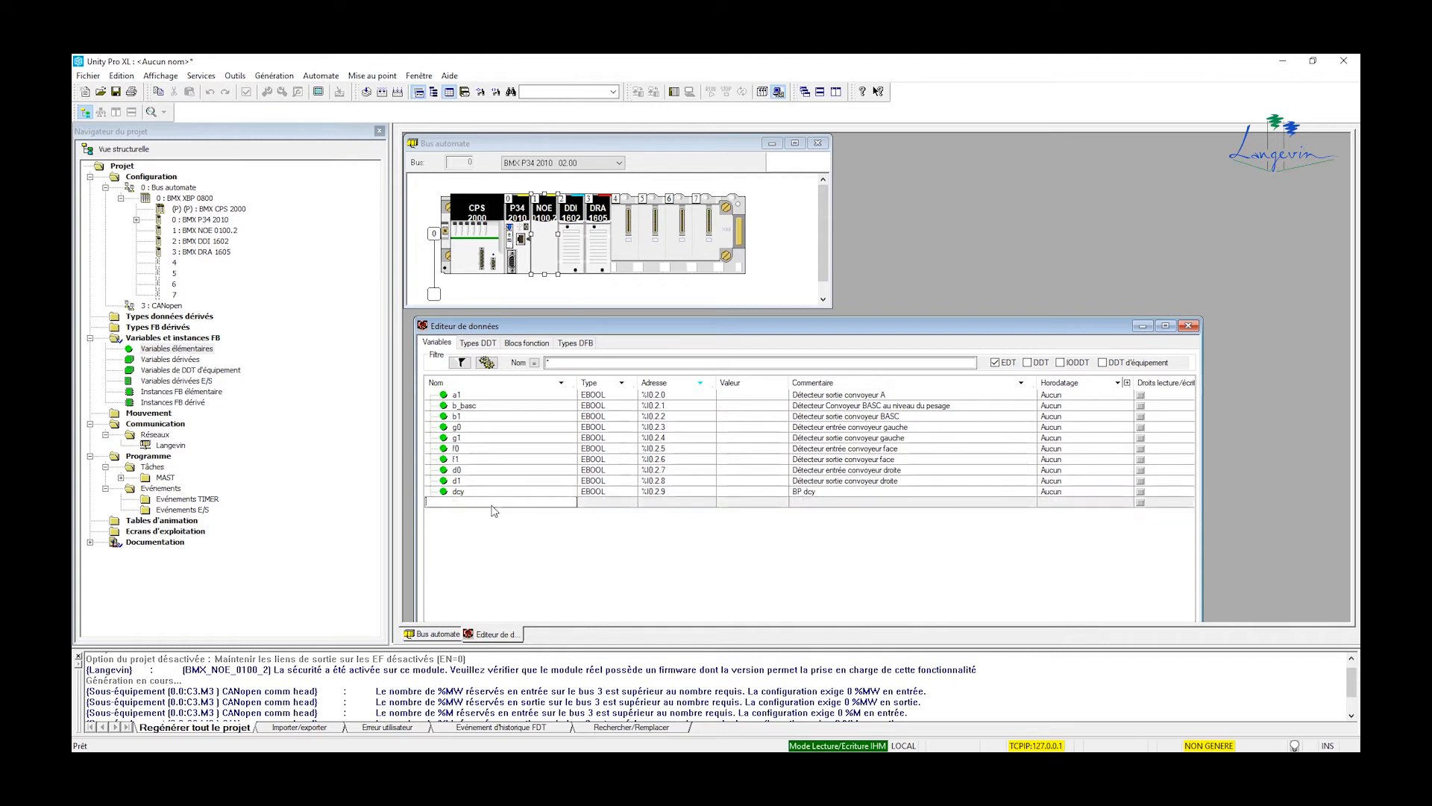
pyautogui.write('Arret')
pyautogui.press('Return')
pyautogui.click(666, 505)
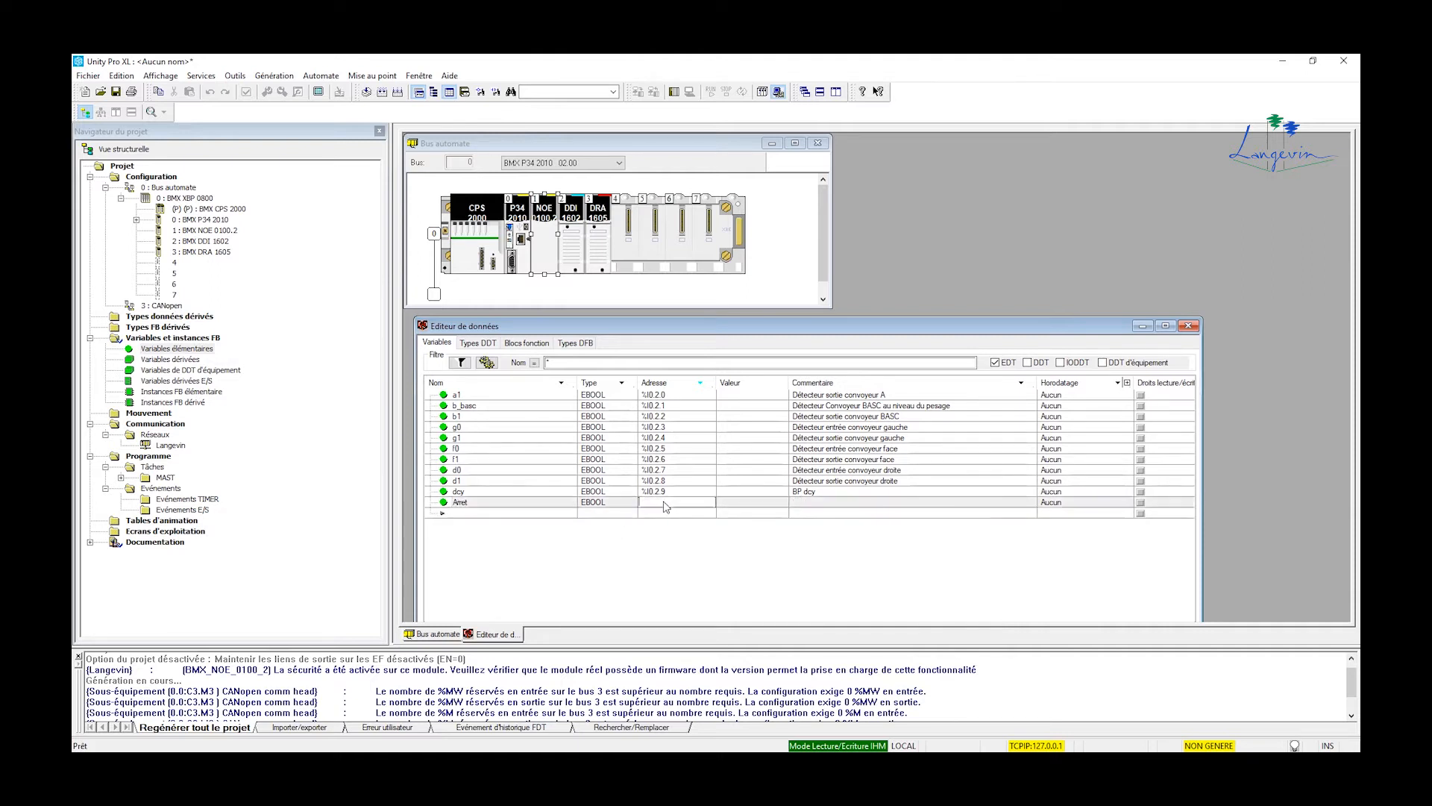
pyautogui.write('%I0.2.10')
# Rename the variable at %I0.2.10 to Init and give it the comment "BP Init"
pyautogui.click(470, 503)
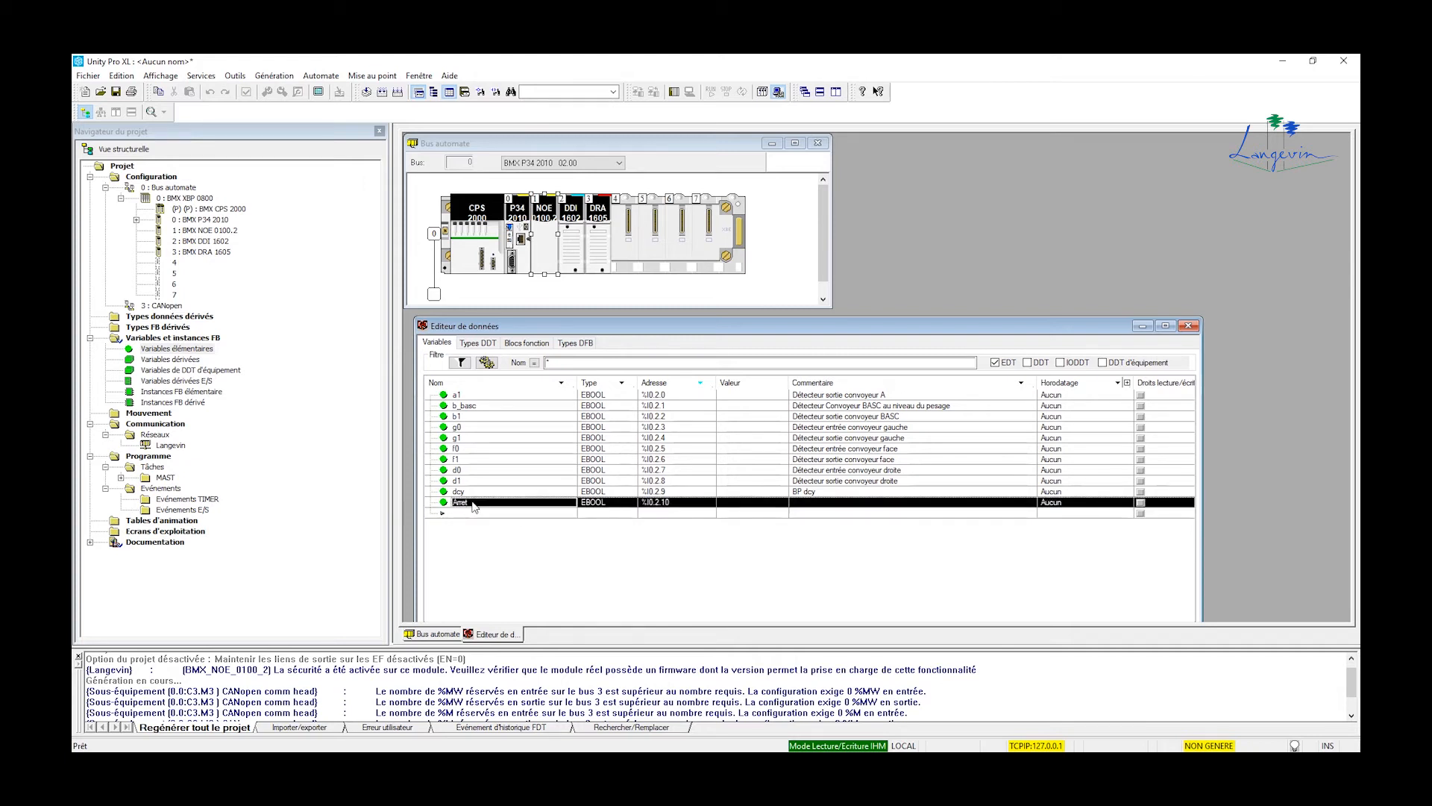
pyautogui.click(473, 505)
pyautogui.write('Init')
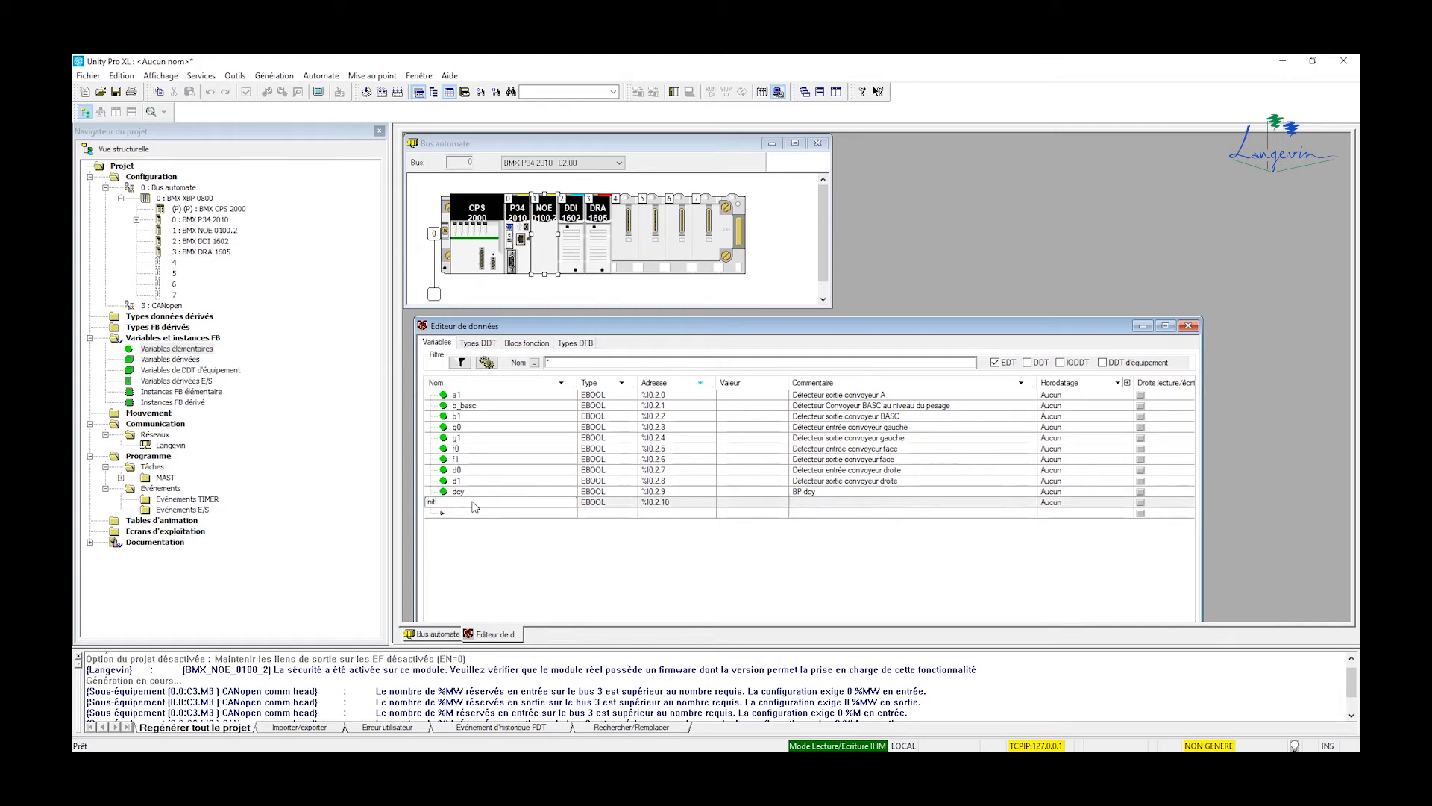
pyautogui.press('Return')
pyautogui.click(809, 504)
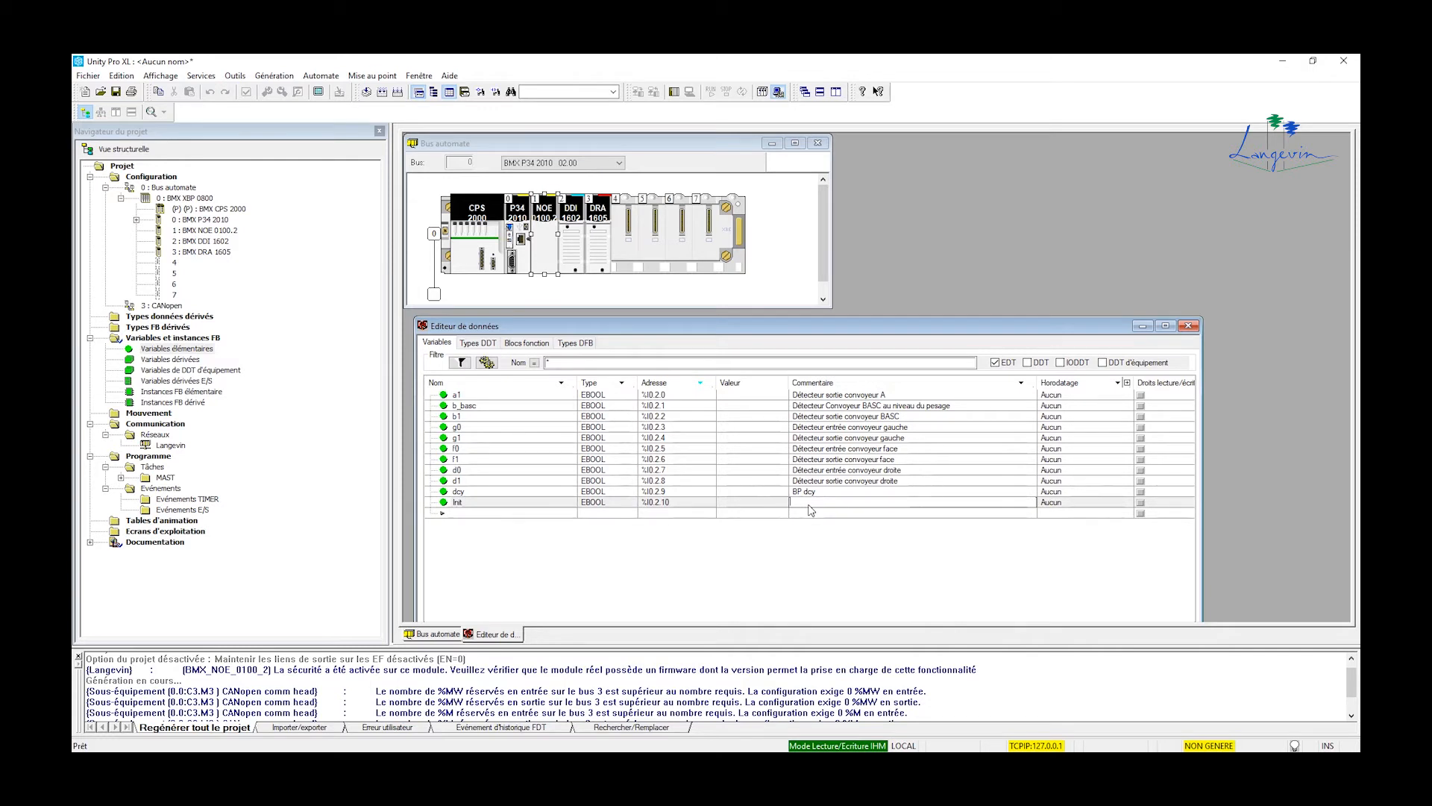
pyautogui.write('BP I')
pyautogui.write('nit')
pyautogui.press('Return')
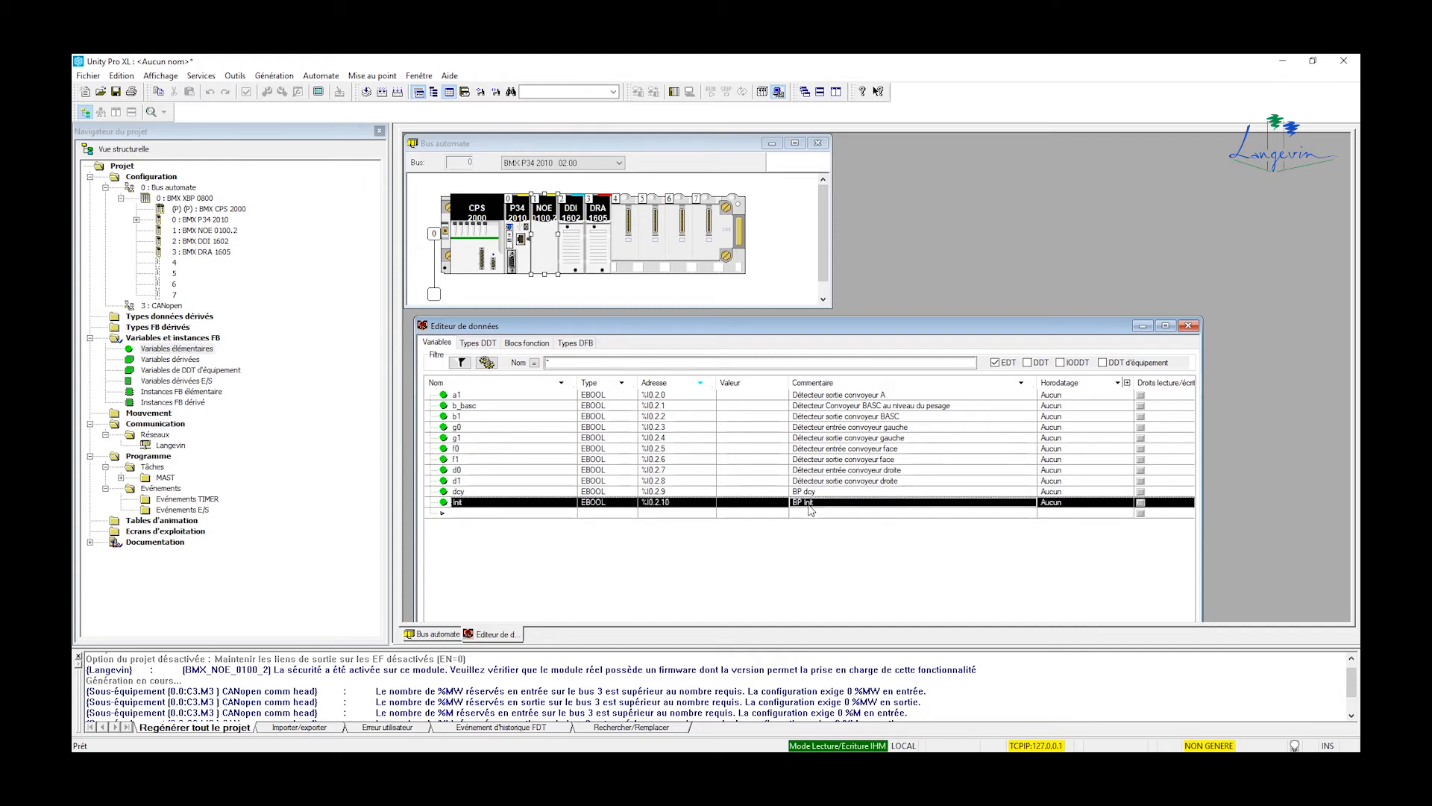
# Add a variable named Arret and assign it the address %I0.2.11
pyautogui.click(497, 514)
pyautogui.write('Arret')
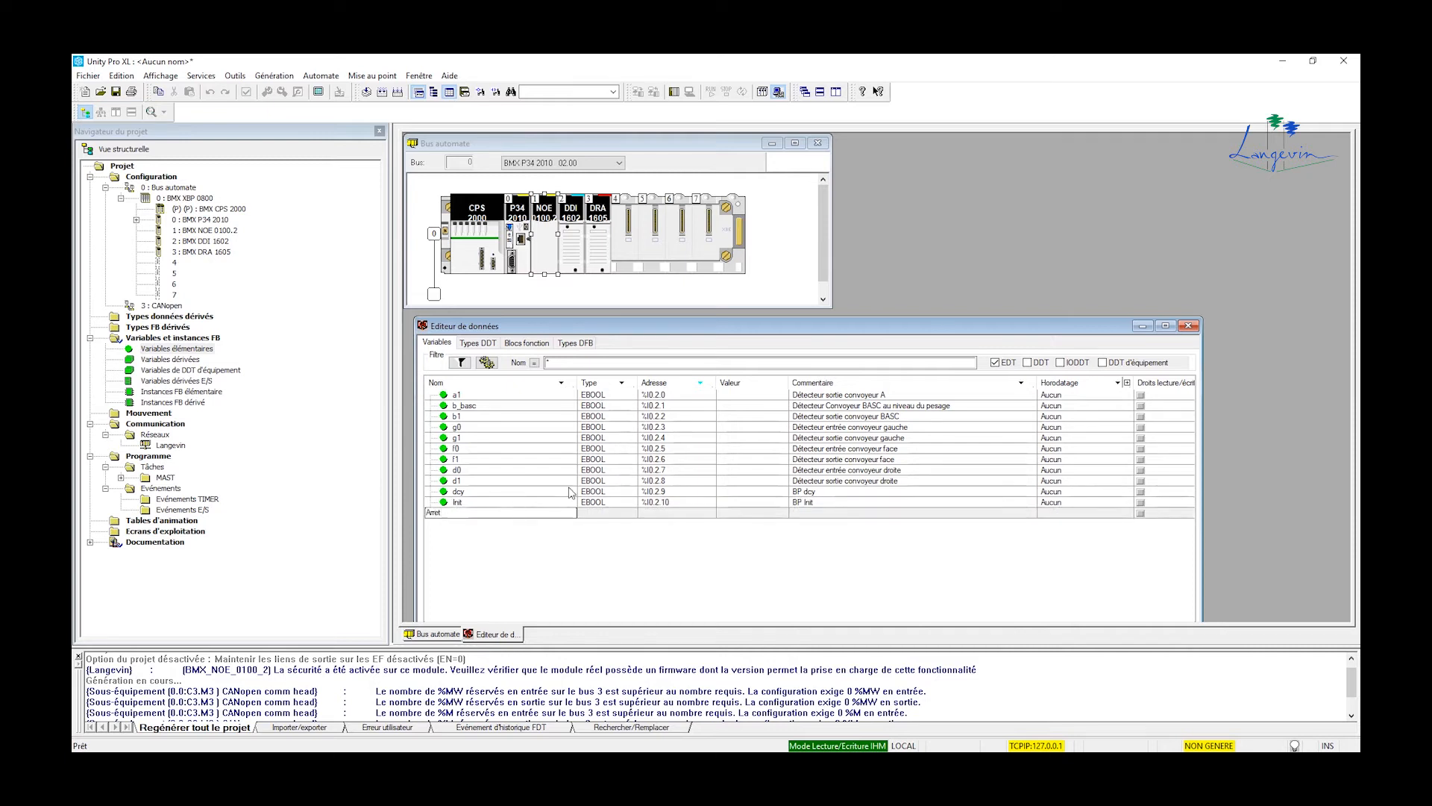
pyautogui.press('Return')
pyautogui.click(675, 517)
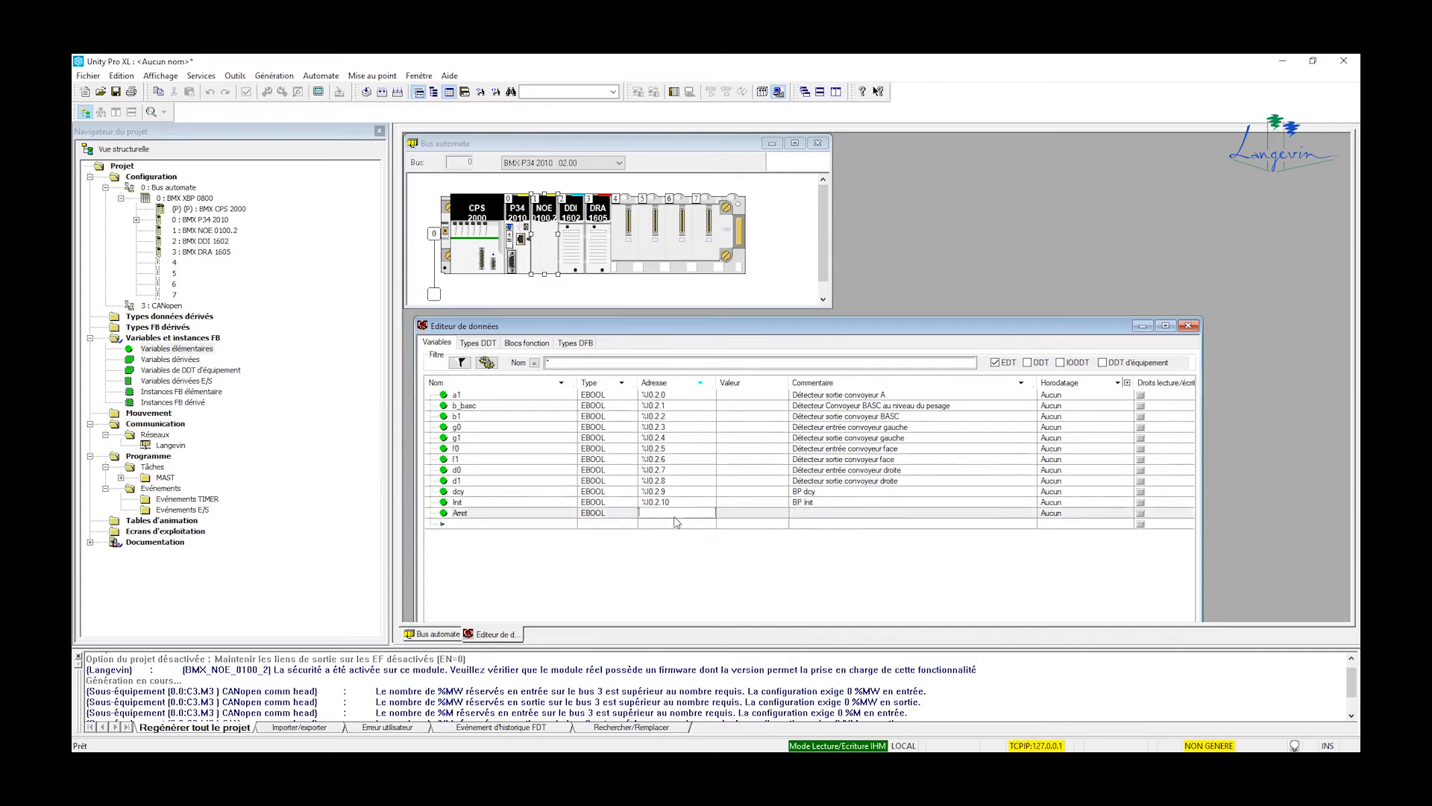
pyautogui.write('%I0.2.11')
pyautogui.press('Return')
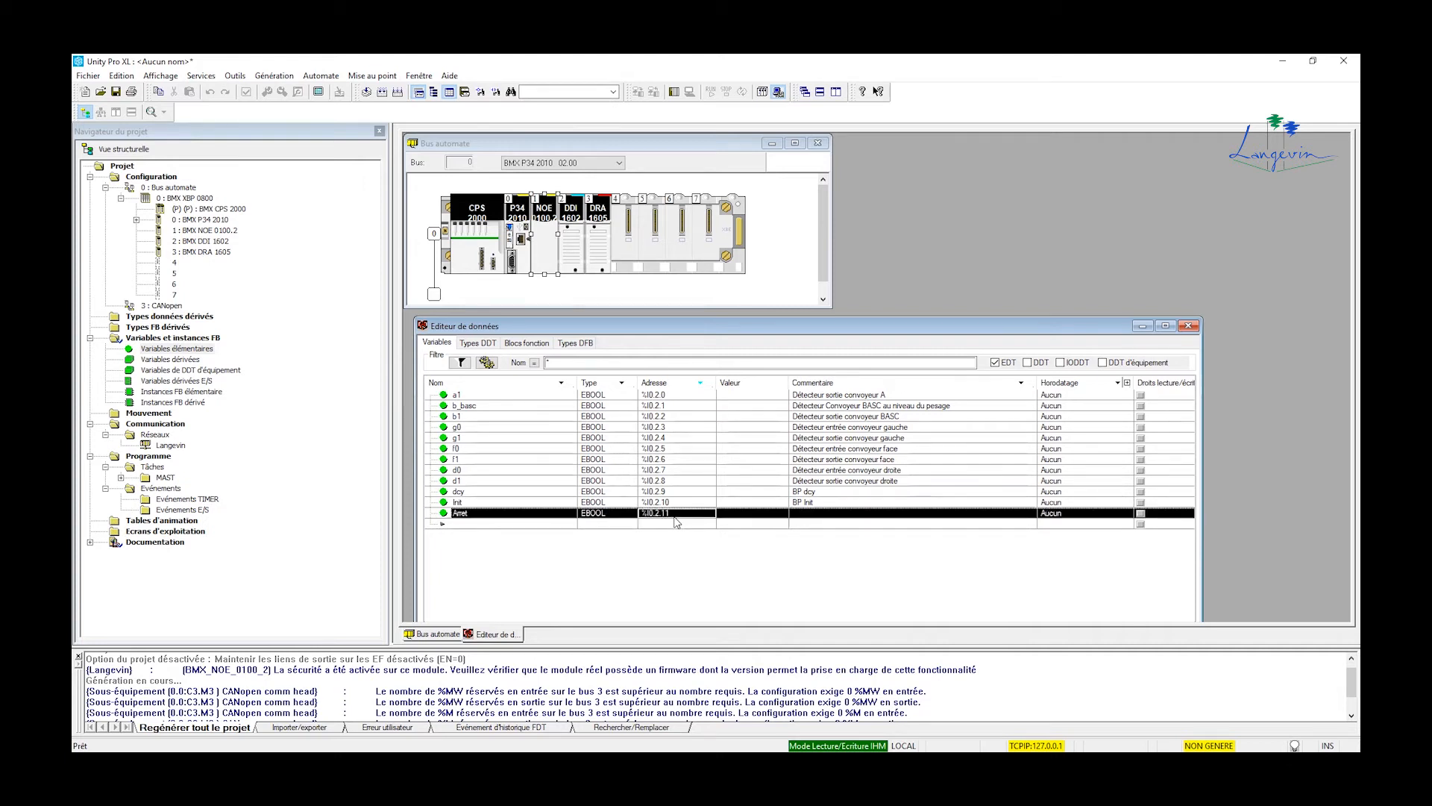
# Enter the comment "Bp arrêt" for the variable Arret
pyautogui.click(813, 525)
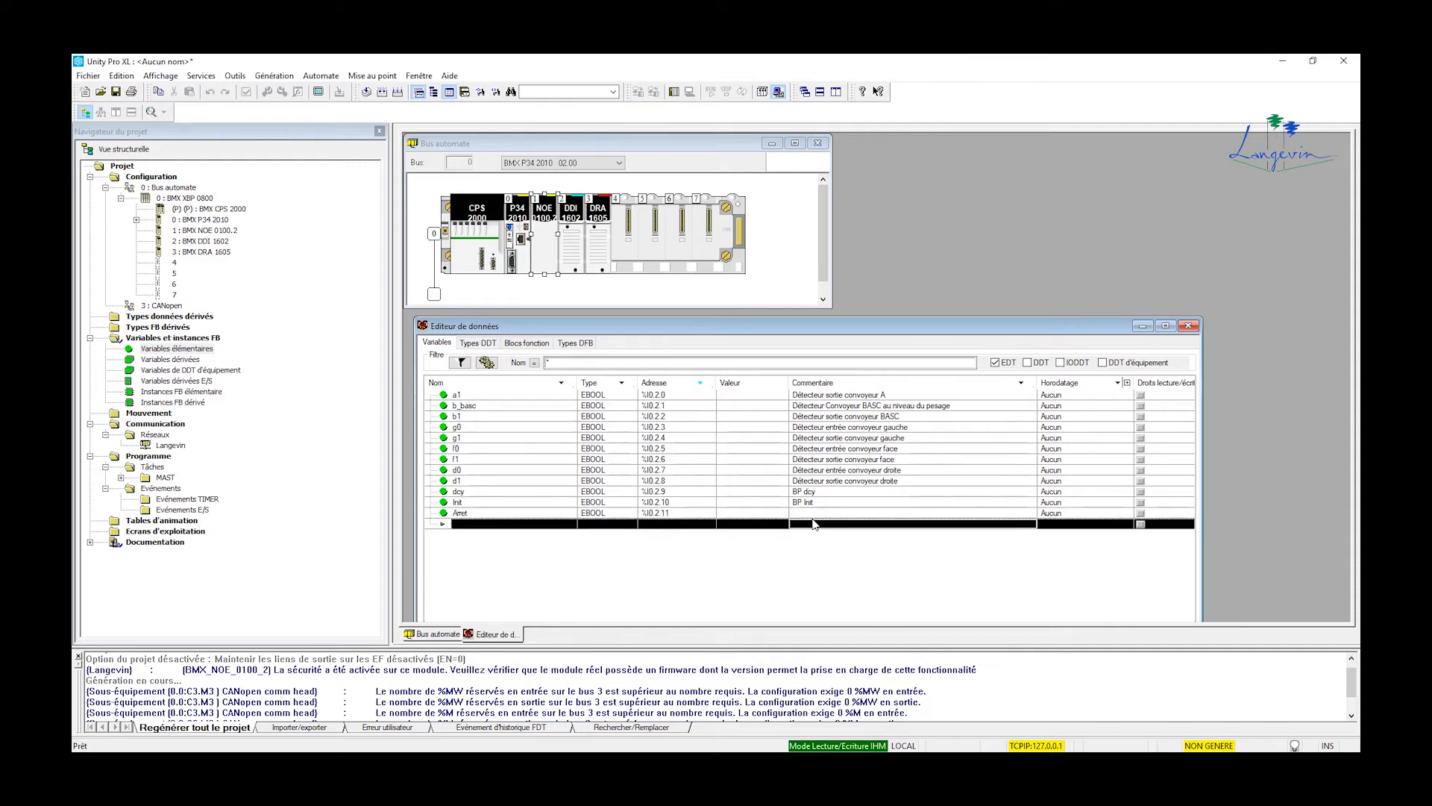
pyautogui.click(813, 514)
pyautogui.click(813, 515)
pyautogui.write('B')
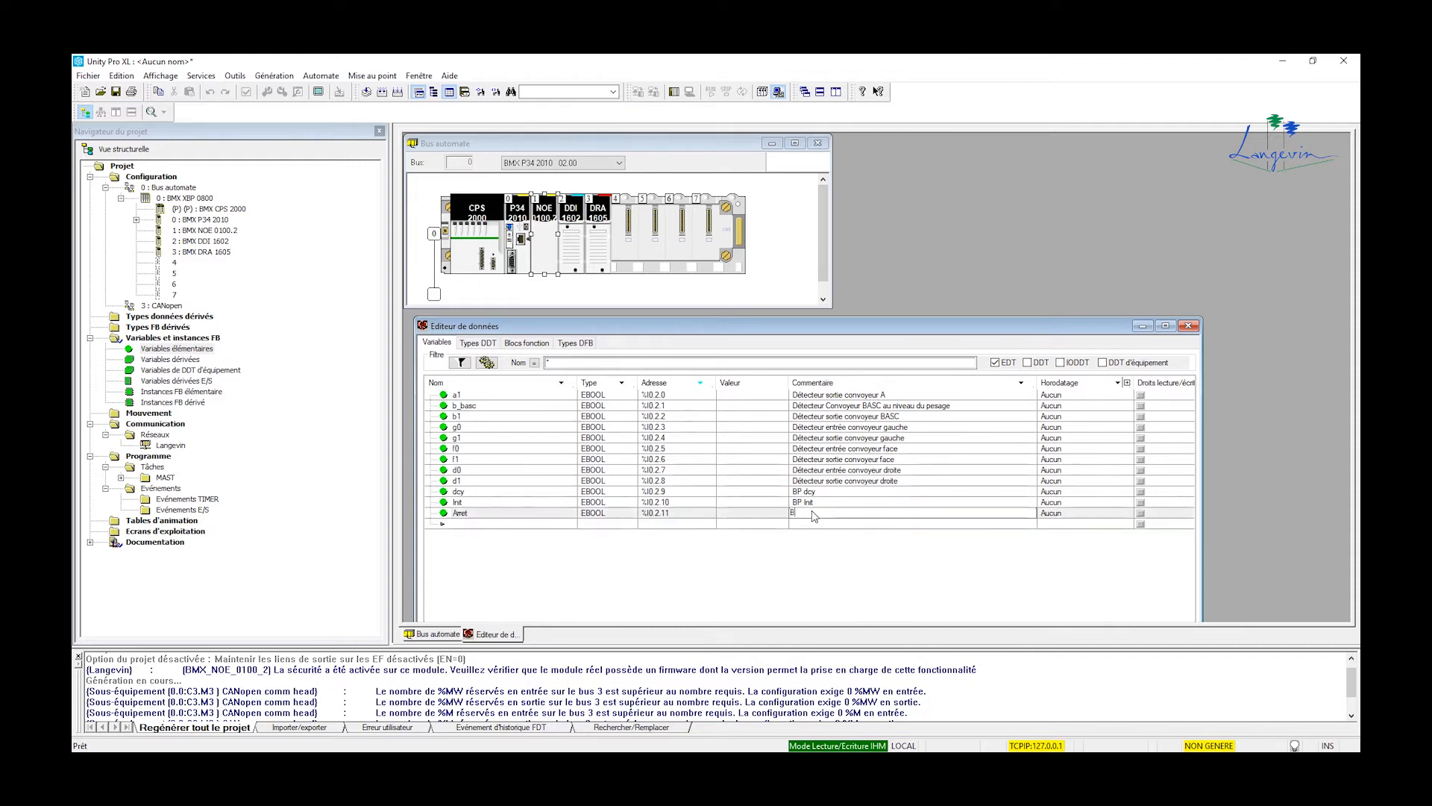
pyautogui.write('p arre')
pyautogui.press('Return')
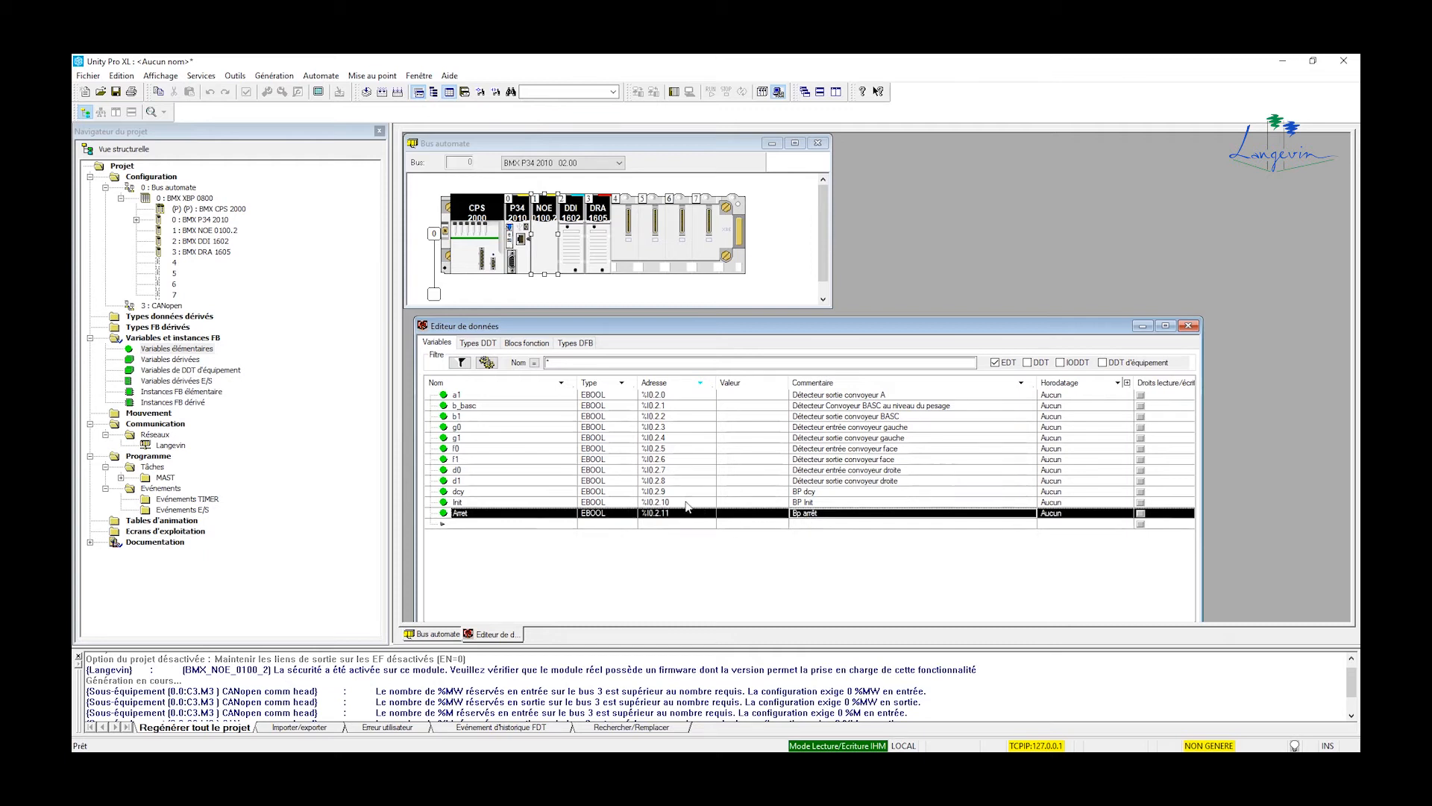
# Add a variable named Reset_compteur with the address %I0.2.12 and the comment "BP reset compteurs"
pyautogui.click(463, 524)
pyautogui.write('Res')
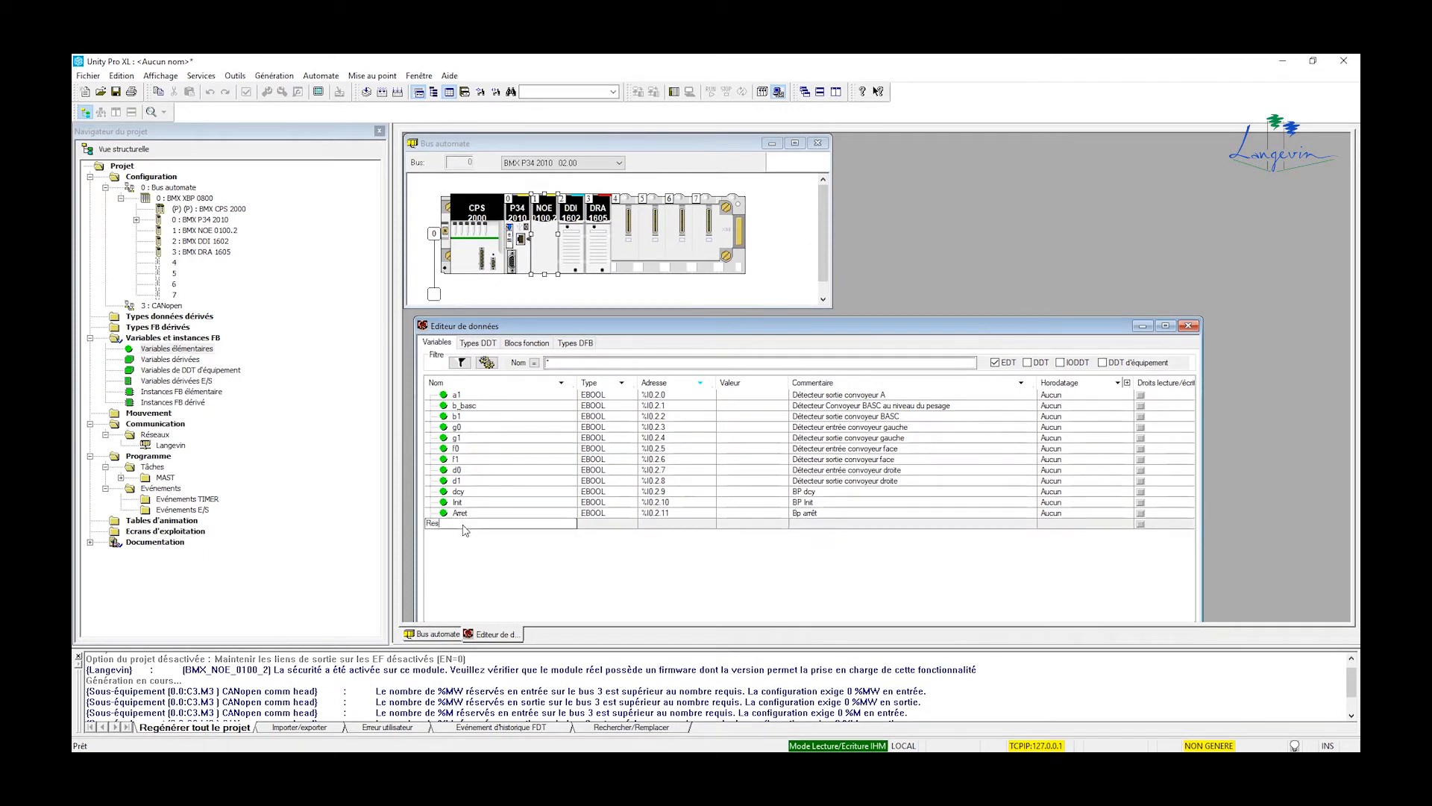
pyautogui.write('et_compteur')
pyautogui.click(692, 525)
pyautogui.write('%I0.2.12')
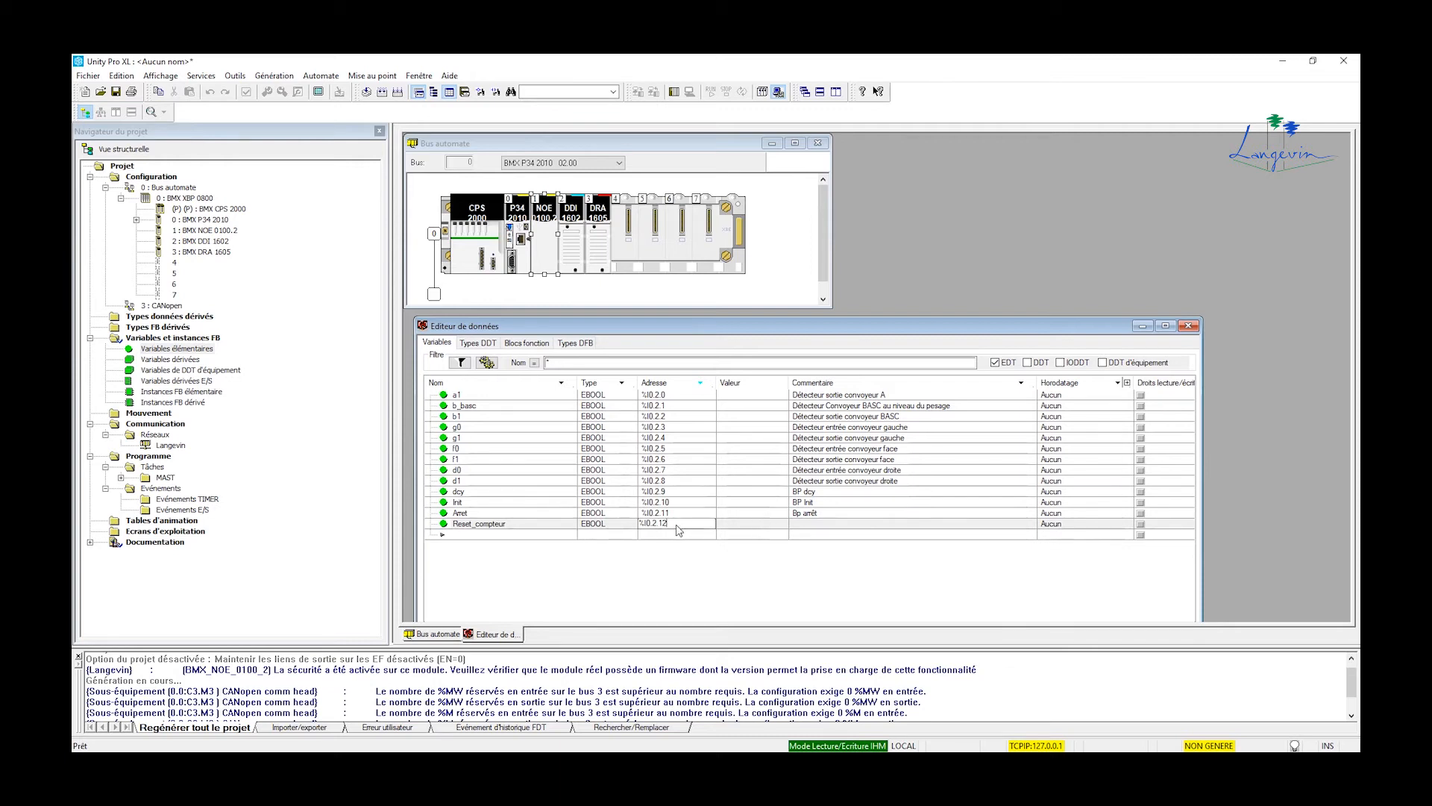
pyautogui.click(809, 525)
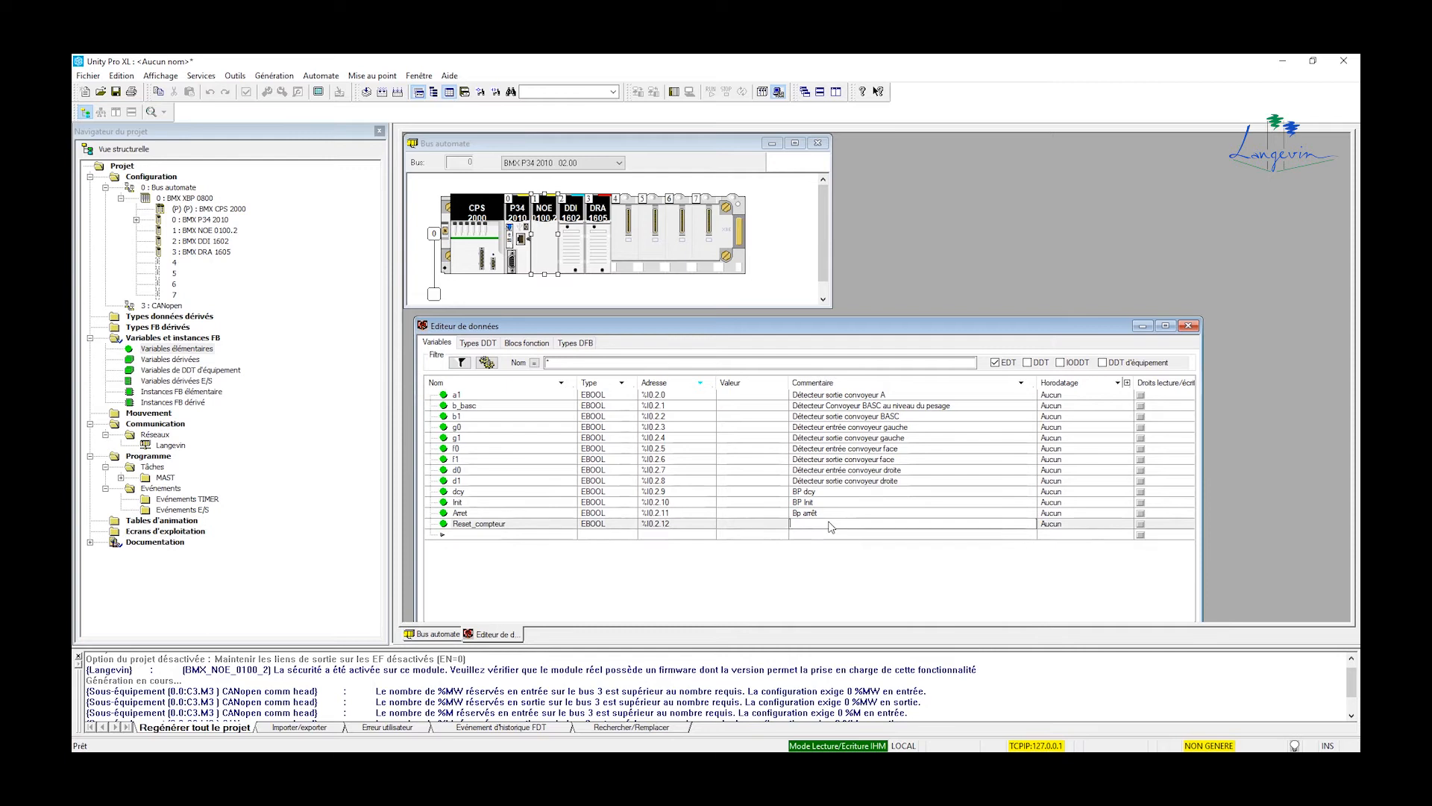
pyautogui.write('BP reset compteurs')
# Rename the variable at %I0.2.12 to Reset_compteurs
pyautogui.doubleClick(524, 528)
pyautogui.click(524, 526)
pyautogui.write('s')
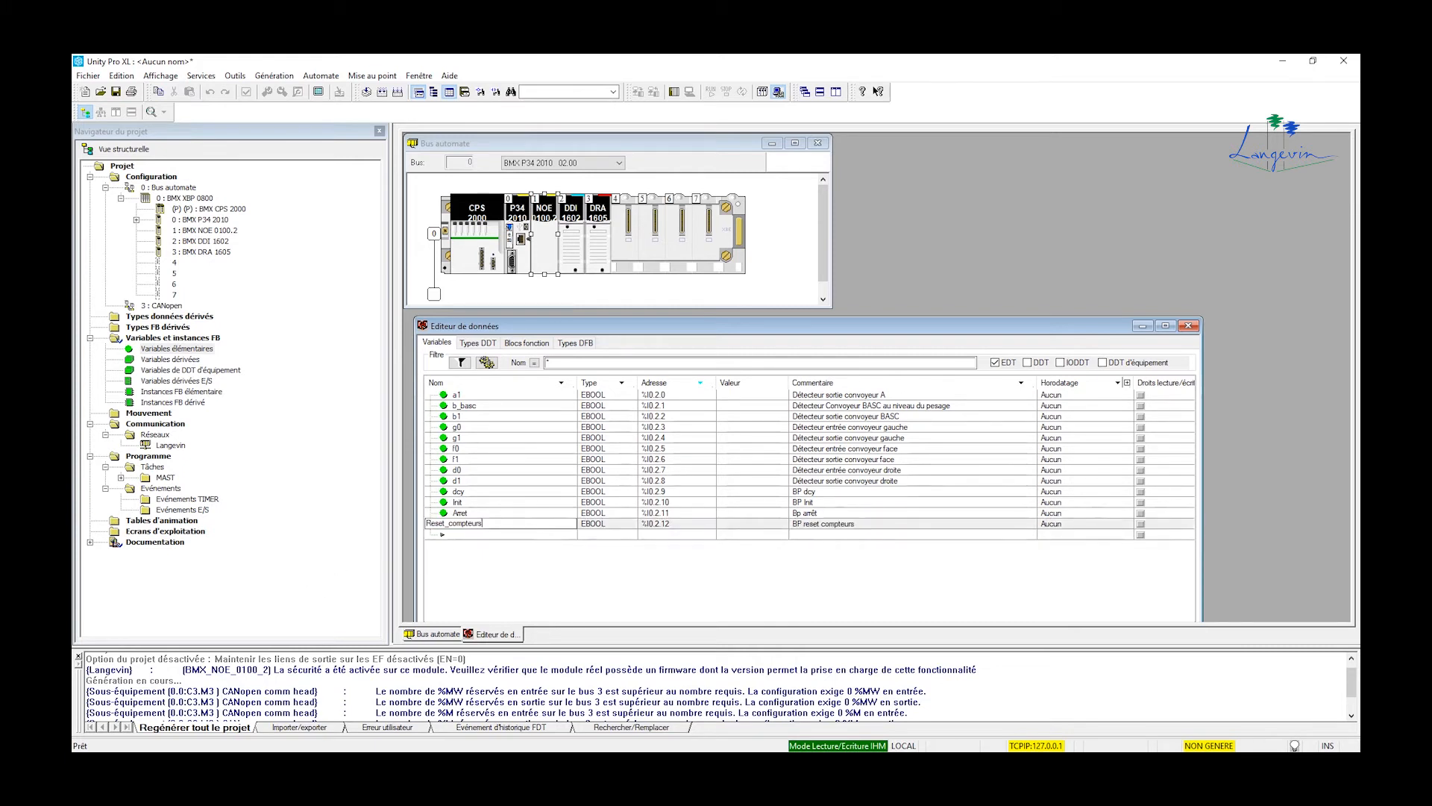
pyautogui.press('Return')
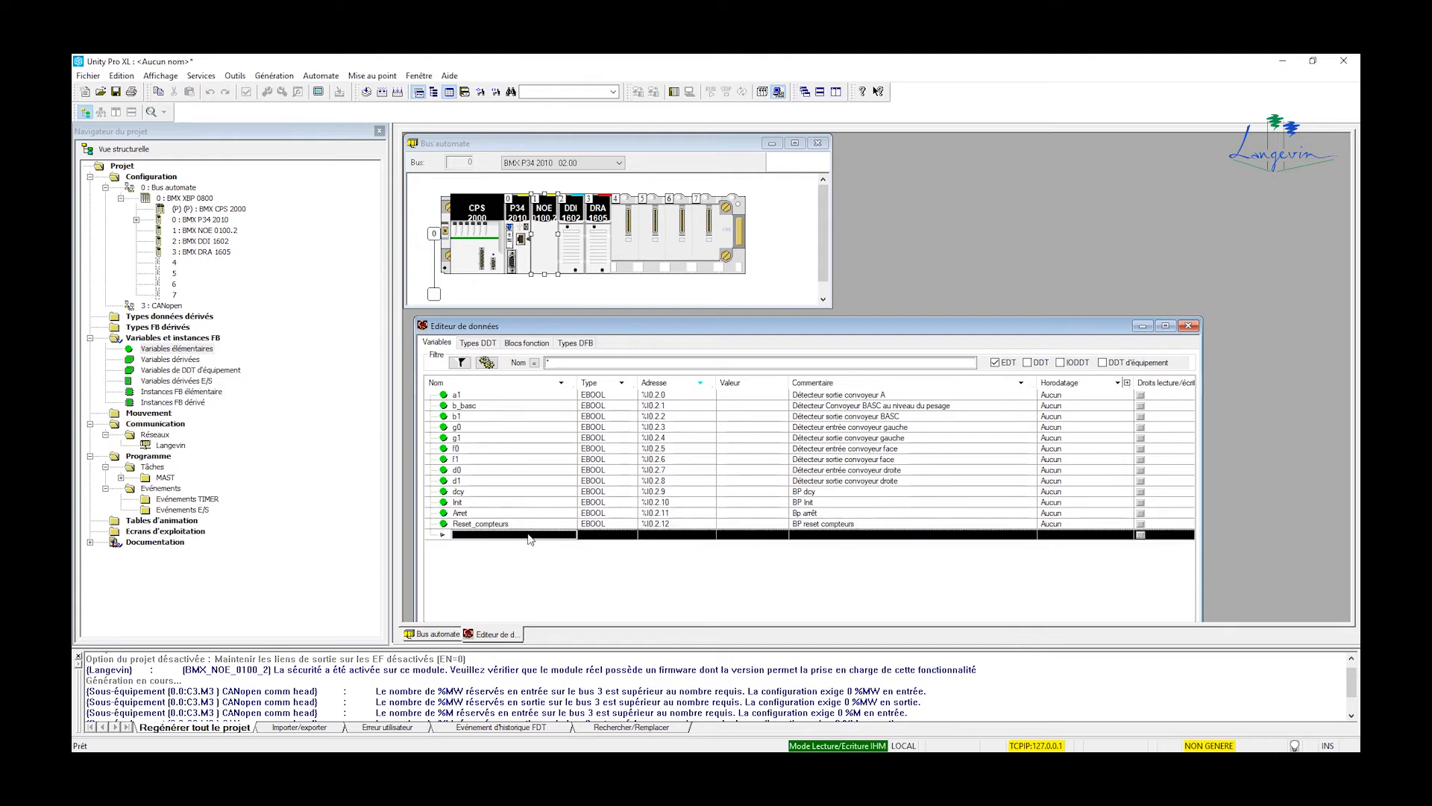
# Add a variable named AU and assign it the address %I0.2.13
pyautogui.click(528, 539)
pyautogui.write('A')
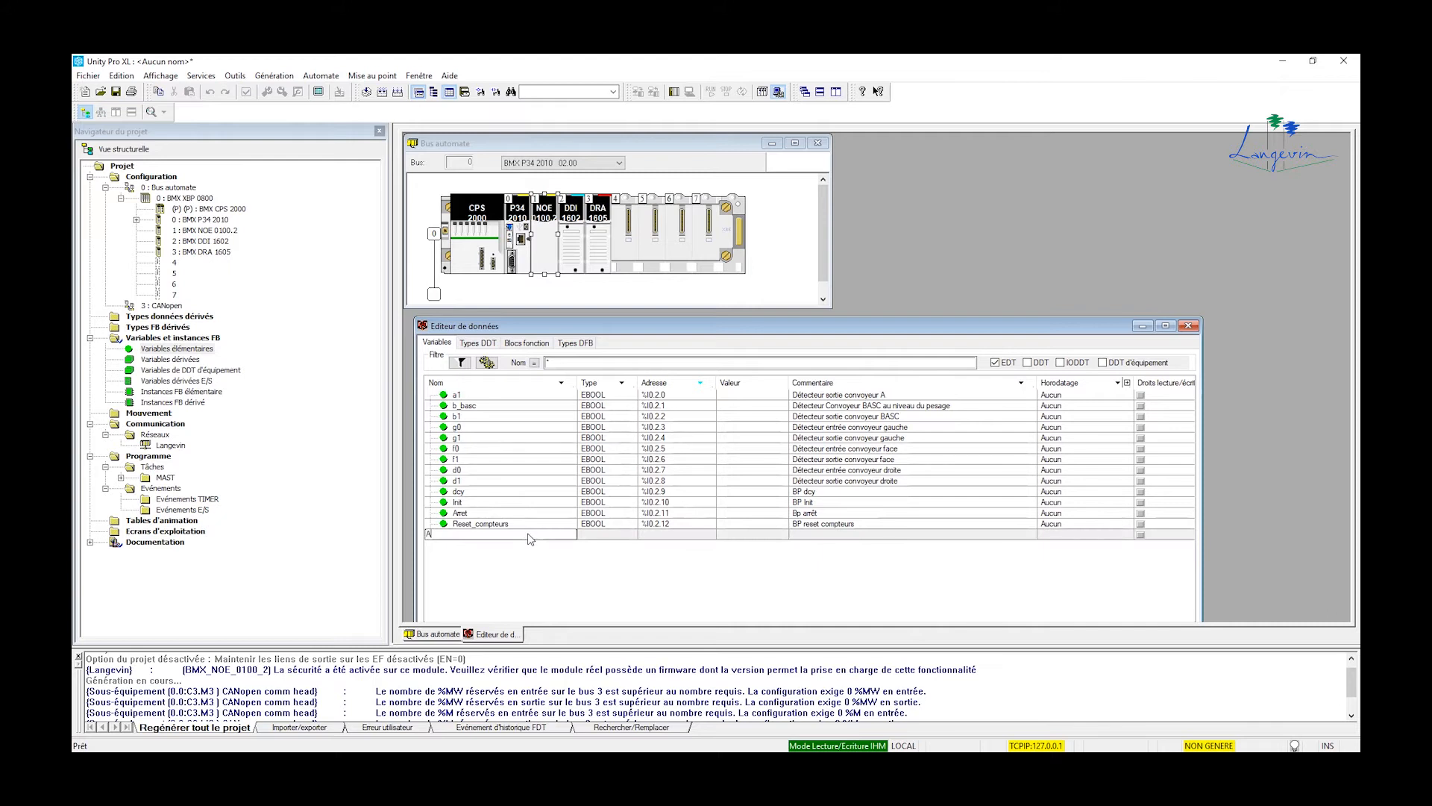
pyautogui.write('U')
pyautogui.click(651, 536)
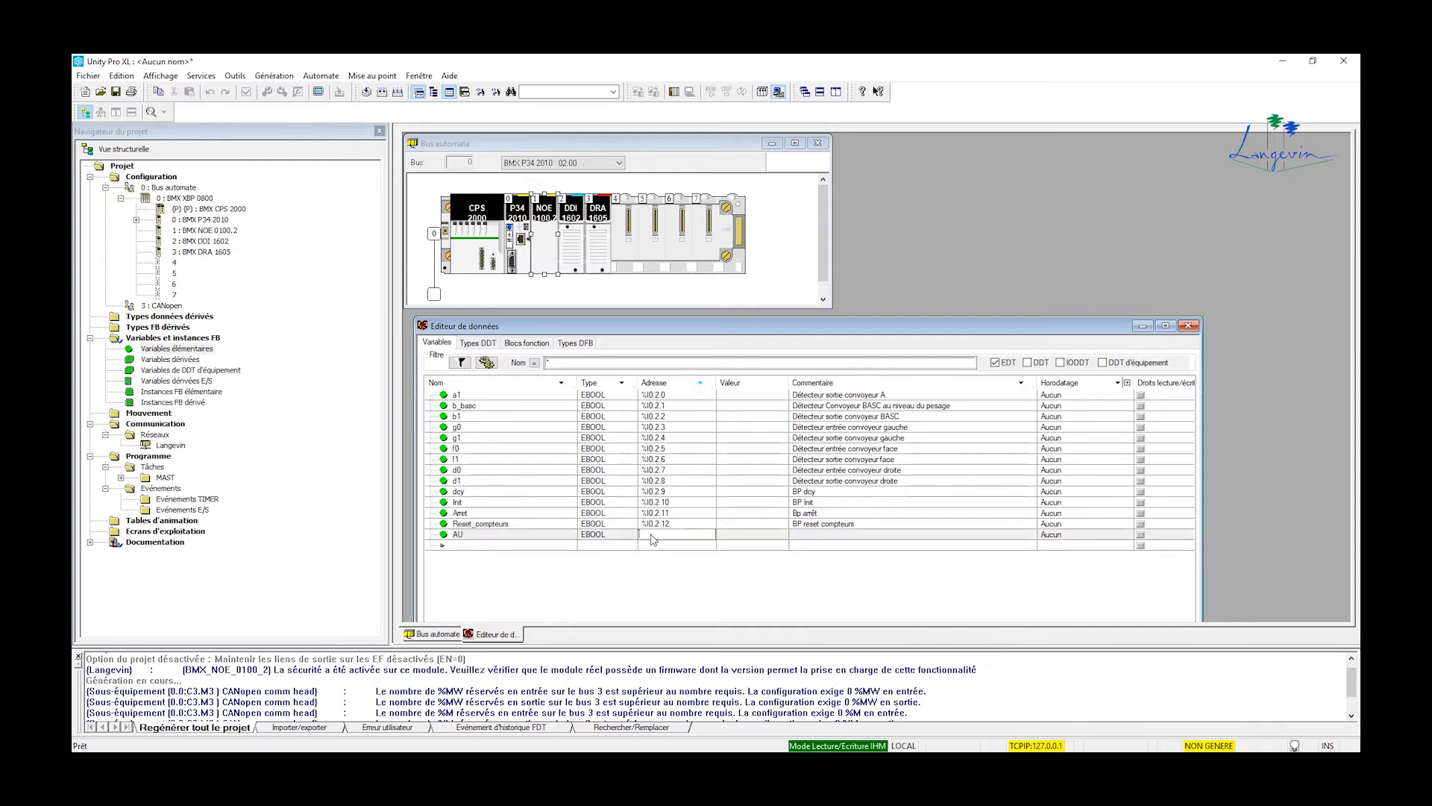
pyautogui.write('%I0.21.13')
# Enter the comment "BP arret d'urgence" for the variable AU
pyautogui.click(847, 535)
pyautogui.write('CP A')
pyautogui.press('BackSpace')
pyautogui.press('BackSpace')
pyautogui.press('BackSpace')
pyautogui.write("BP arret d'urgence")
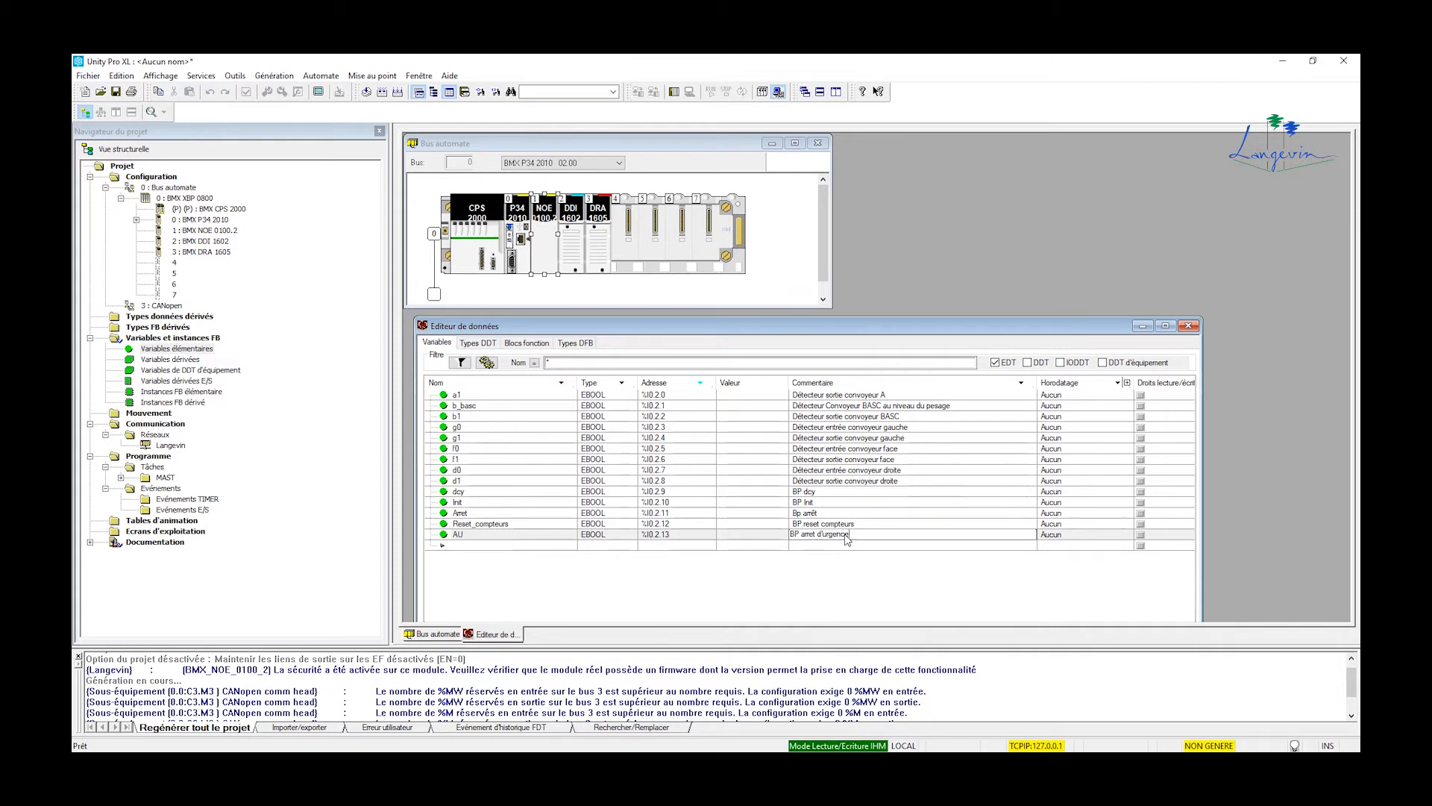
pyautogui.press('Return')
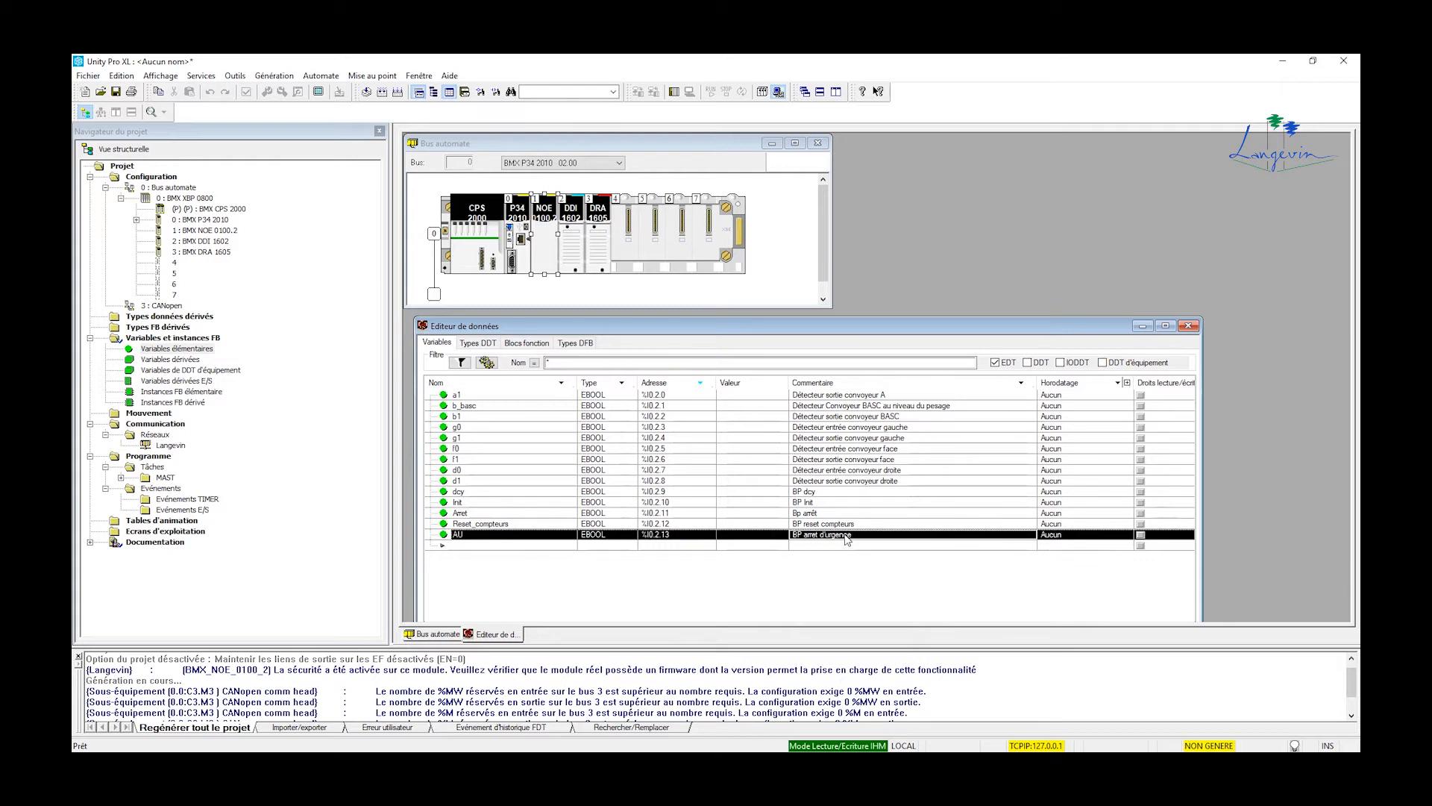
# Add an output variable named CONV_A_AV with the address %Q0.3.0 and the comment "CONVOYEUR A AVANT"
pyautogui.click(480, 546)
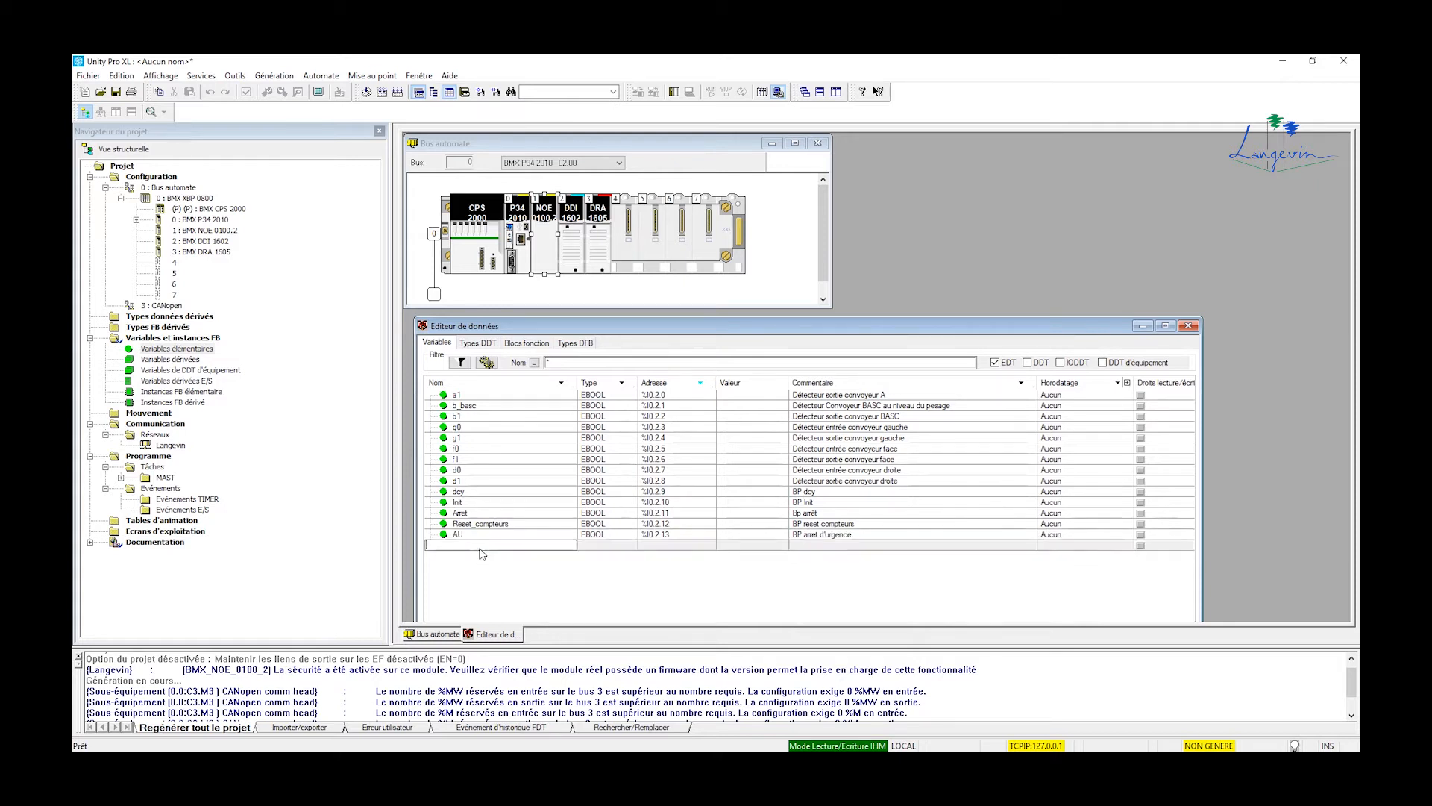
pyautogui.write('CONV_A_AV')
pyautogui.click(597, 550)
pyautogui.click(669, 545)
pyautogui.write('%Q')
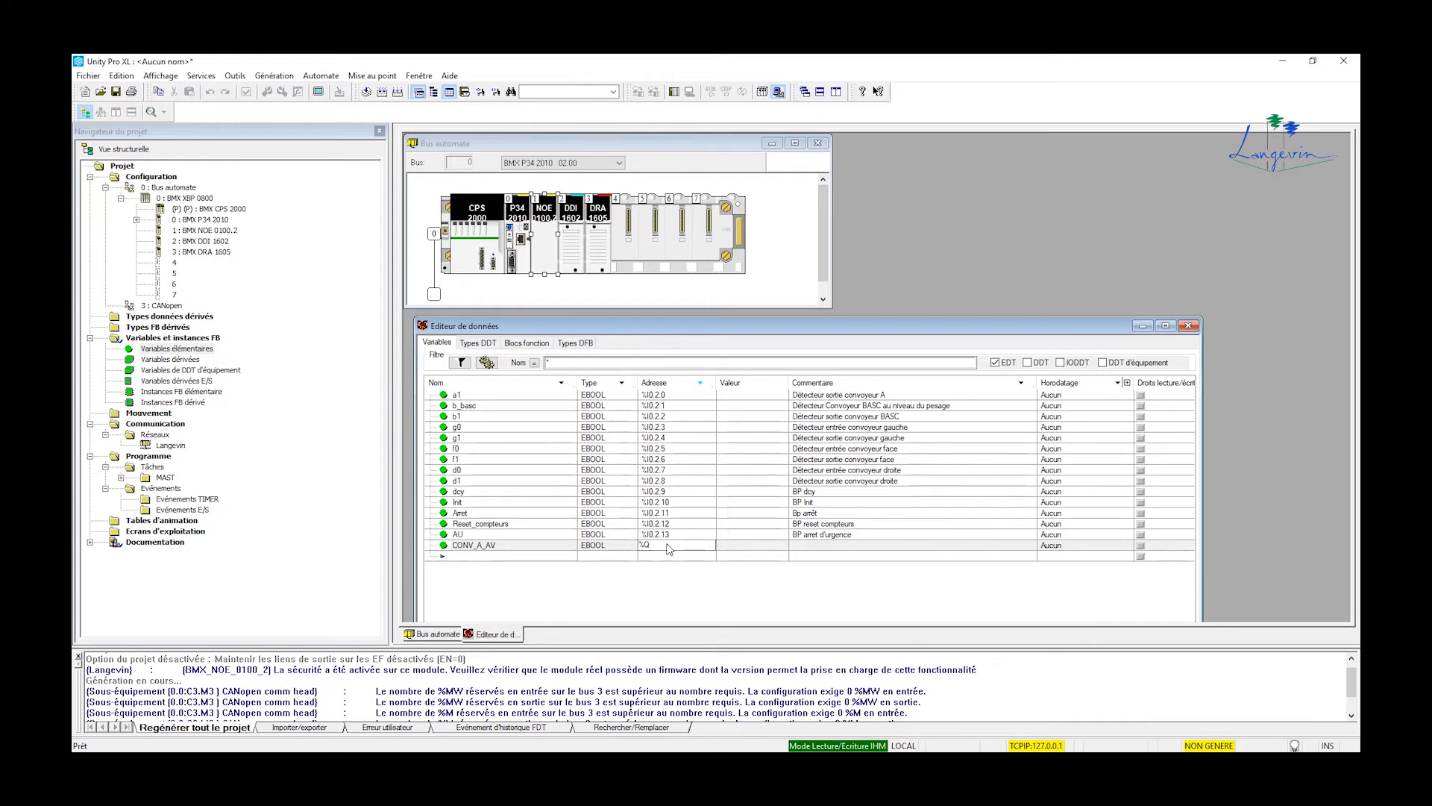
pyautogui.write('0.3.0')
pyautogui.click(823, 548)
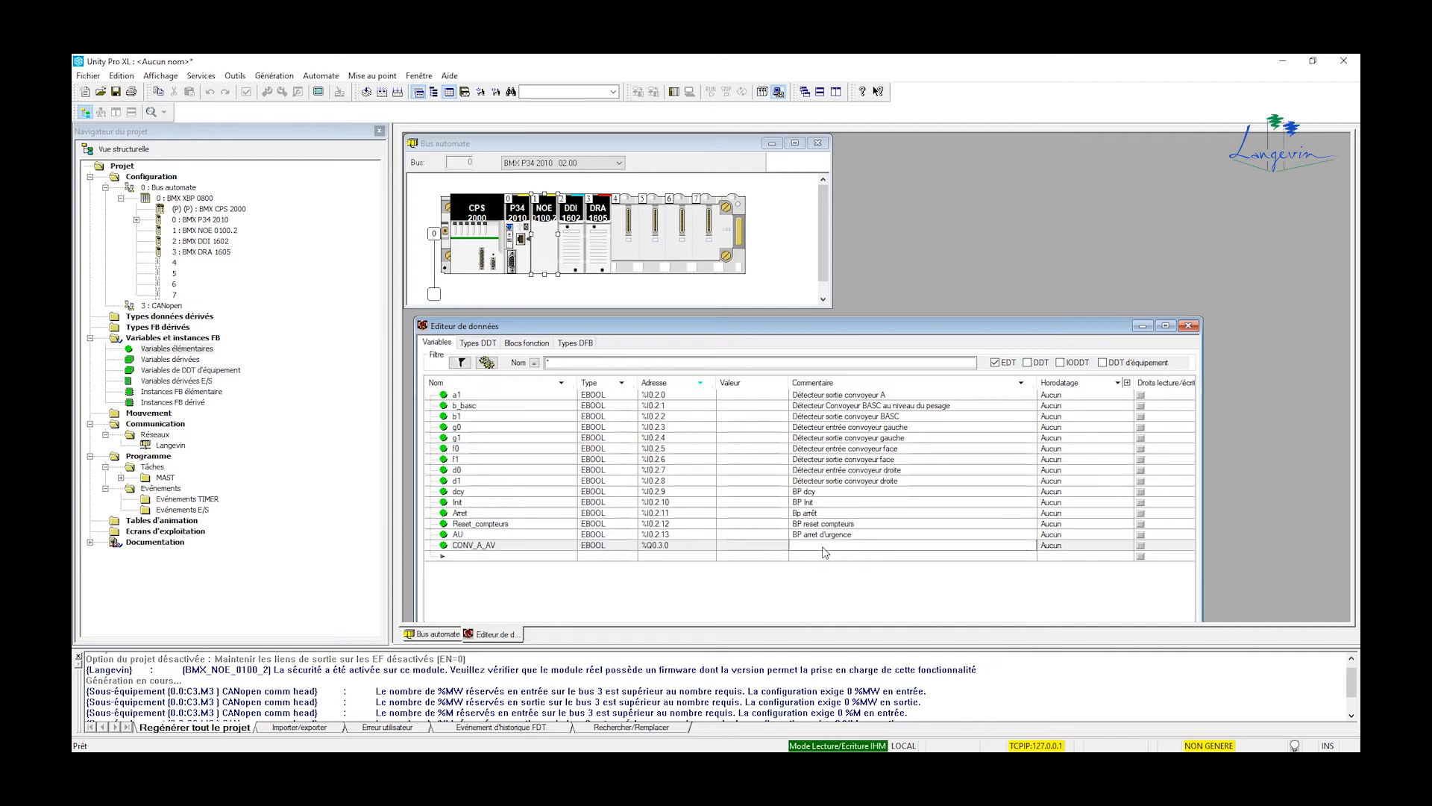
pyautogui.write('ONNVOYEUR A AVANT')
# Add an output variable named CONV_G and assign it the address %Q0.3.1
pyautogui.click(486, 559)
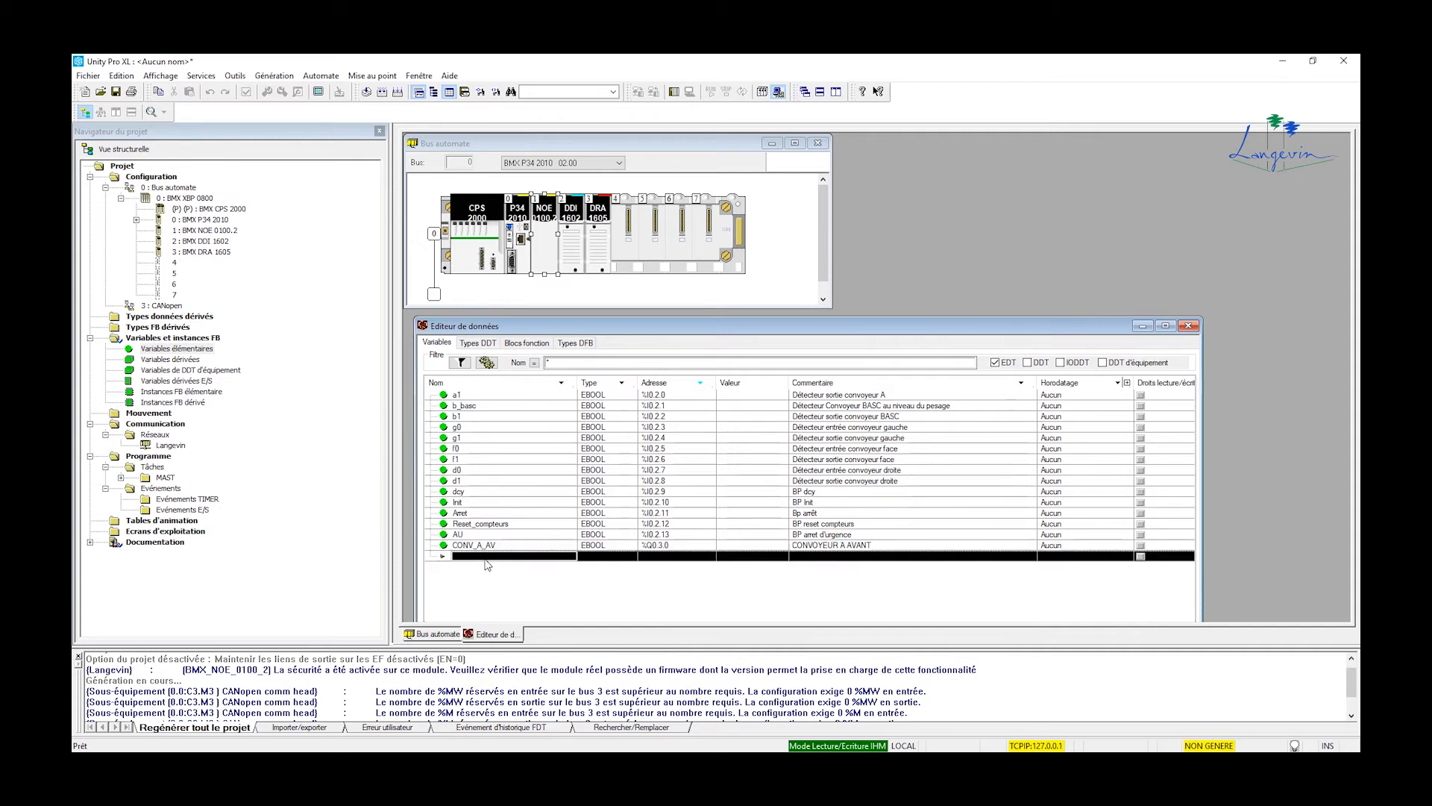
pyautogui.write('CON')
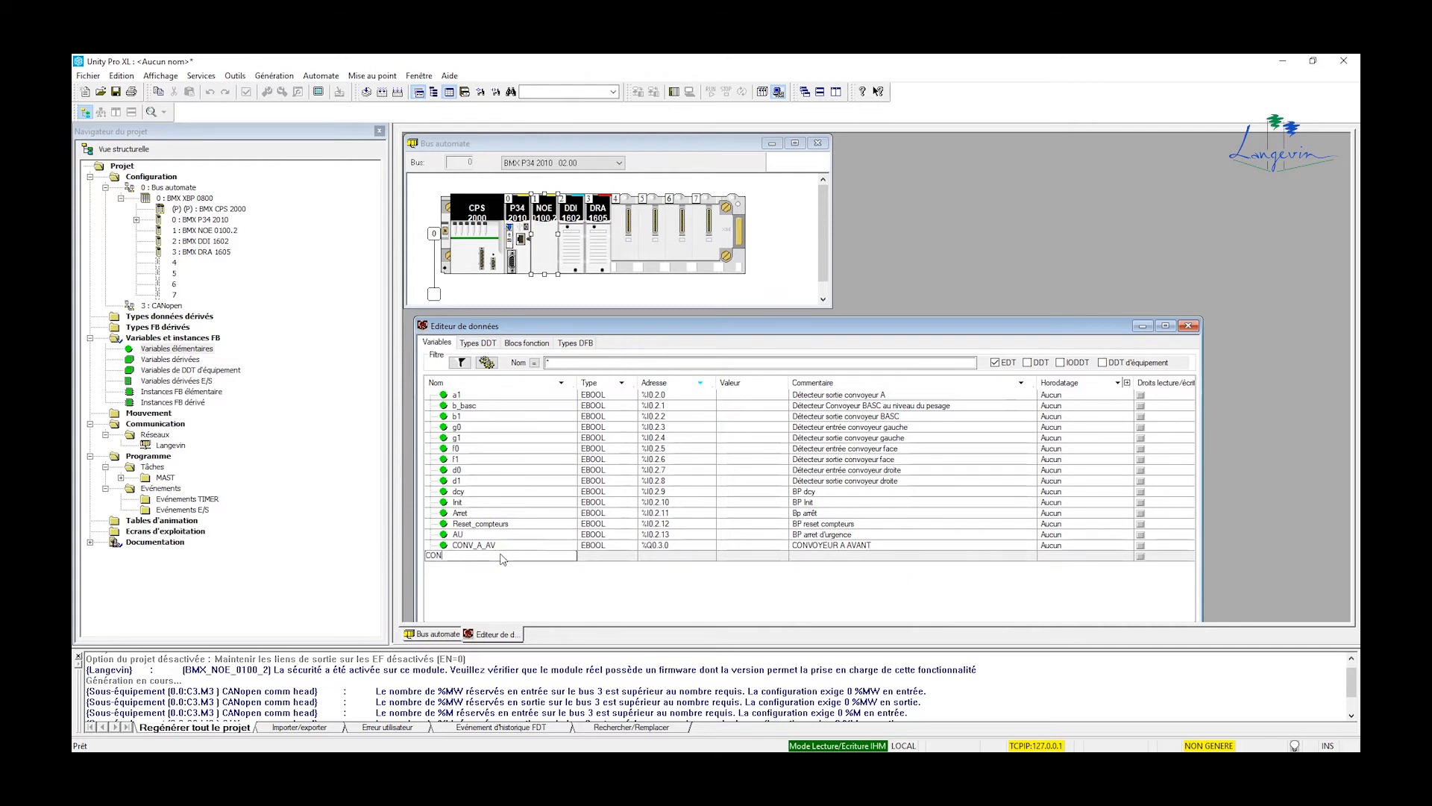
pyautogui.write('V_G')
pyautogui.click(660, 557)
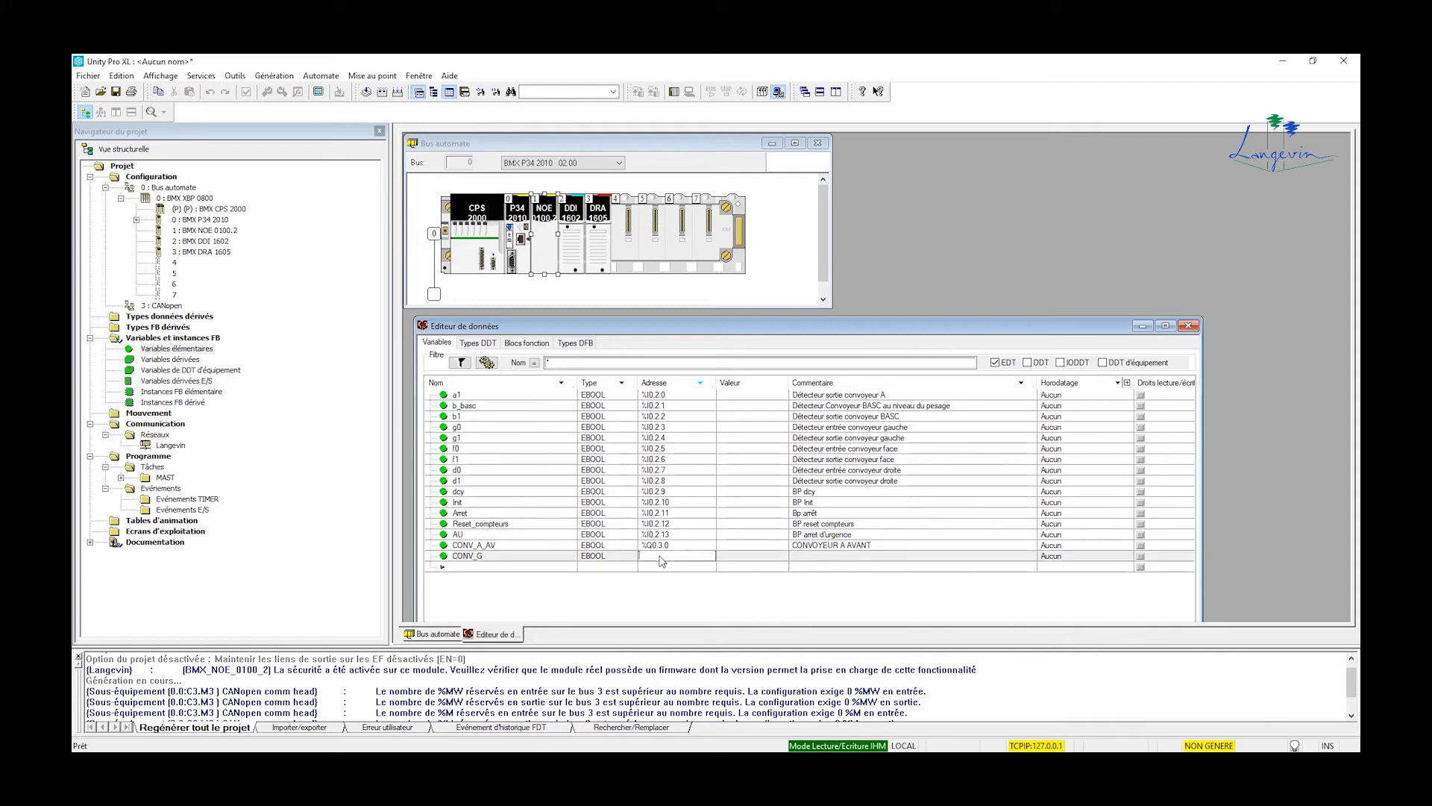
pyautogui.write('%Q0.3.1')
pyautogui.press('Return')
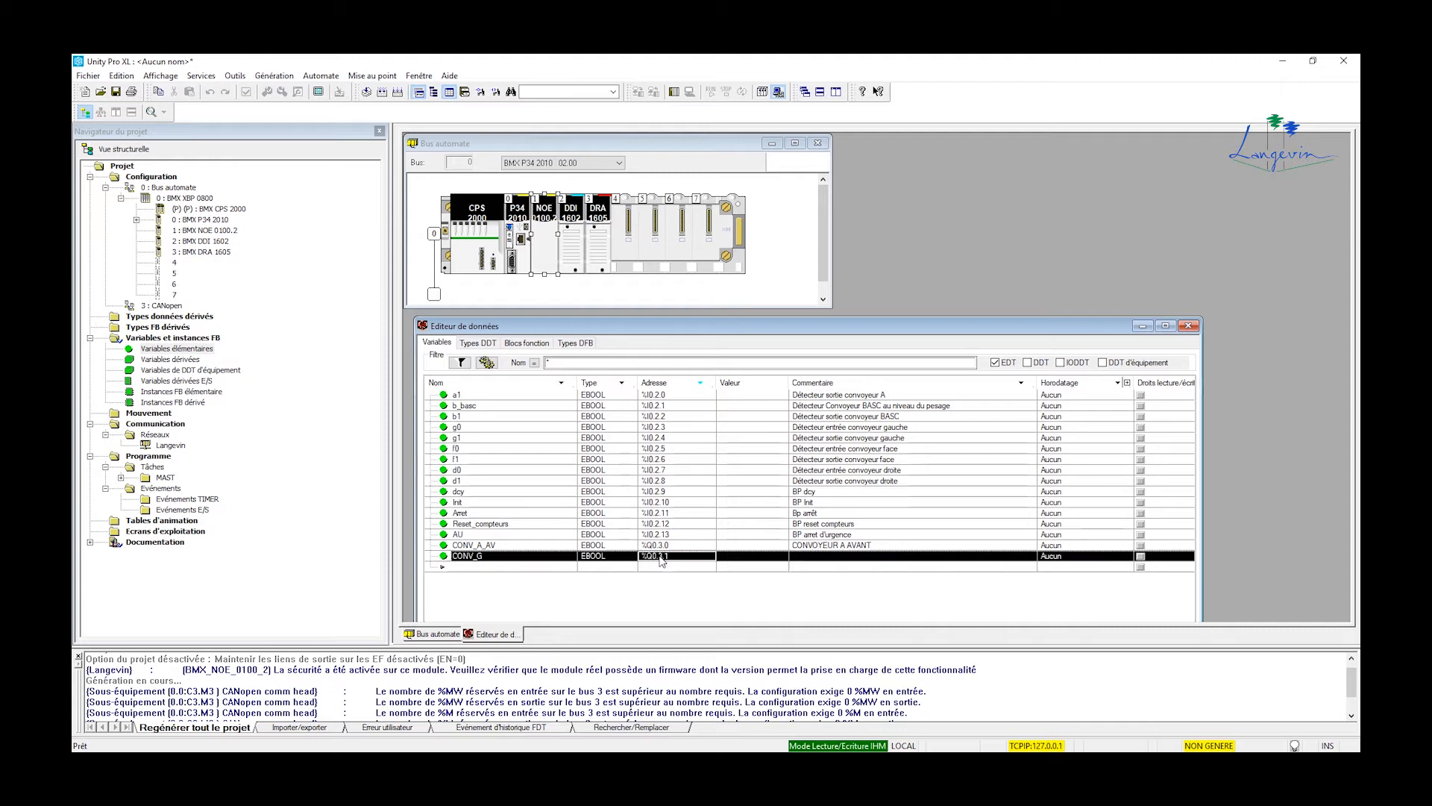
# Enter the comment "CONVOYEUR G (GAUCHE0)" for the variable CONV_G
pyautogui.click(842, 558)
pyautogui.write('CONVOYEUR F')
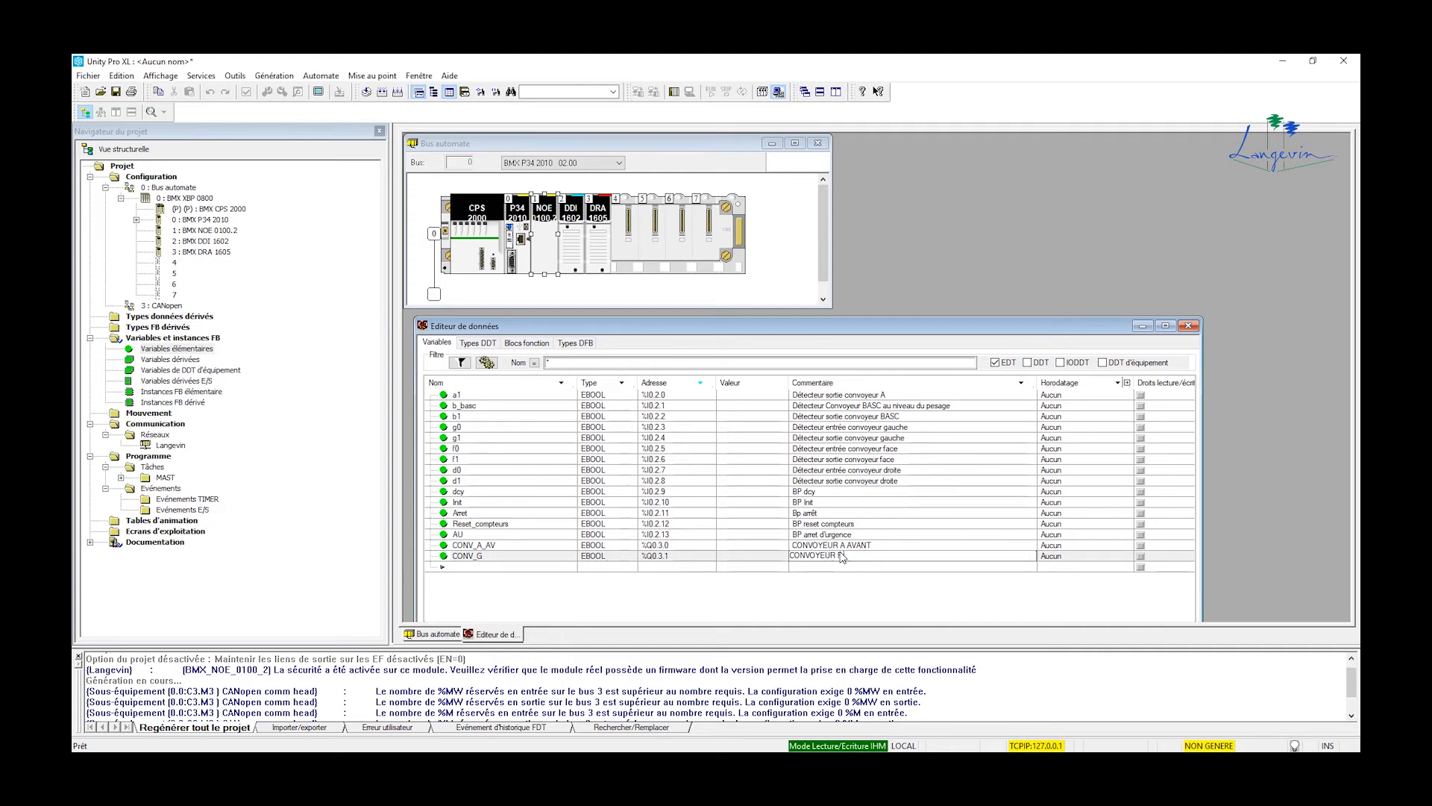
pyautogui.write('A GAUCHE')
pyautogui.press('BackSpace')
pyautogui.write('G (GAUCHE0')
# Add an output variable named CONV_D with the address %Q0.3.2 and the comment "CONVOYEUR D (DROITE)"
pyautogui.click(483, 569)
pyautogui.write('CONV_D')
pyautogui.click(655, 569)
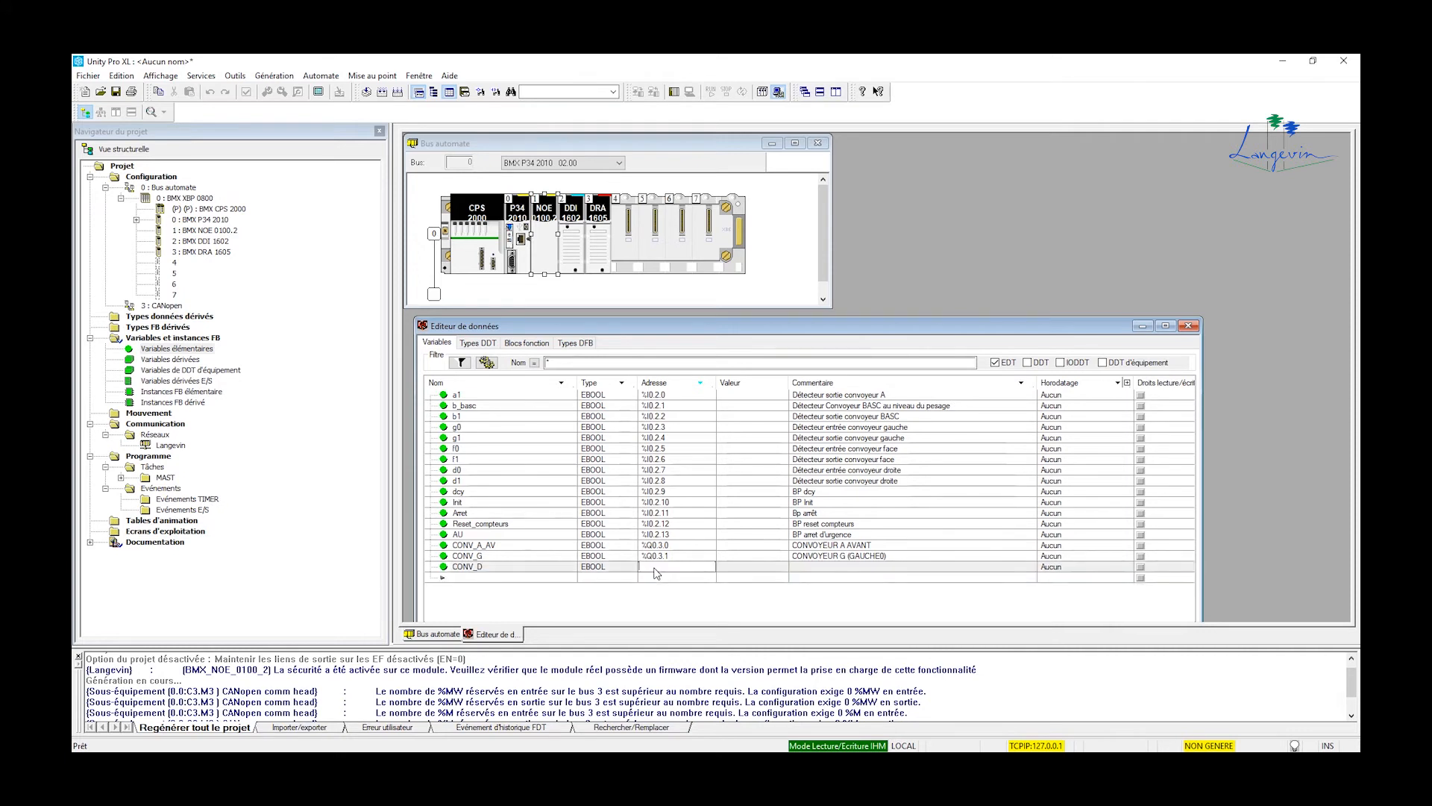
pyautogui.write('%Q0.3.2')
pyautogui.click(826, 567)
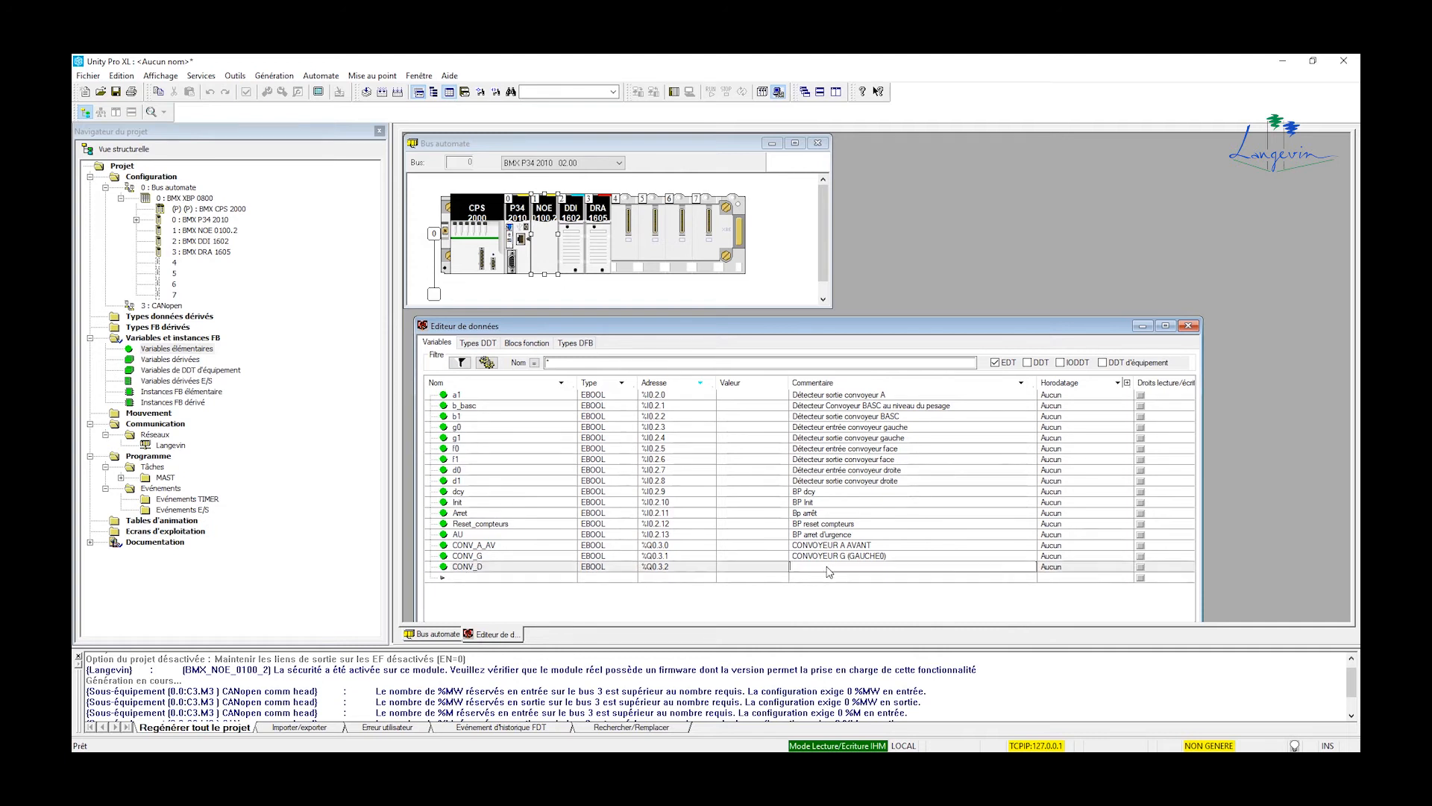
pyautogui.write("CONVOYEUR D (DROITE'0")
pyautogui.press('BackSpace')
# Add an output variable named CONV_F with the address %Q0.3.3 and the comment "CONVOYEUR F (FACE)"
pyautogui.click(475, 576)
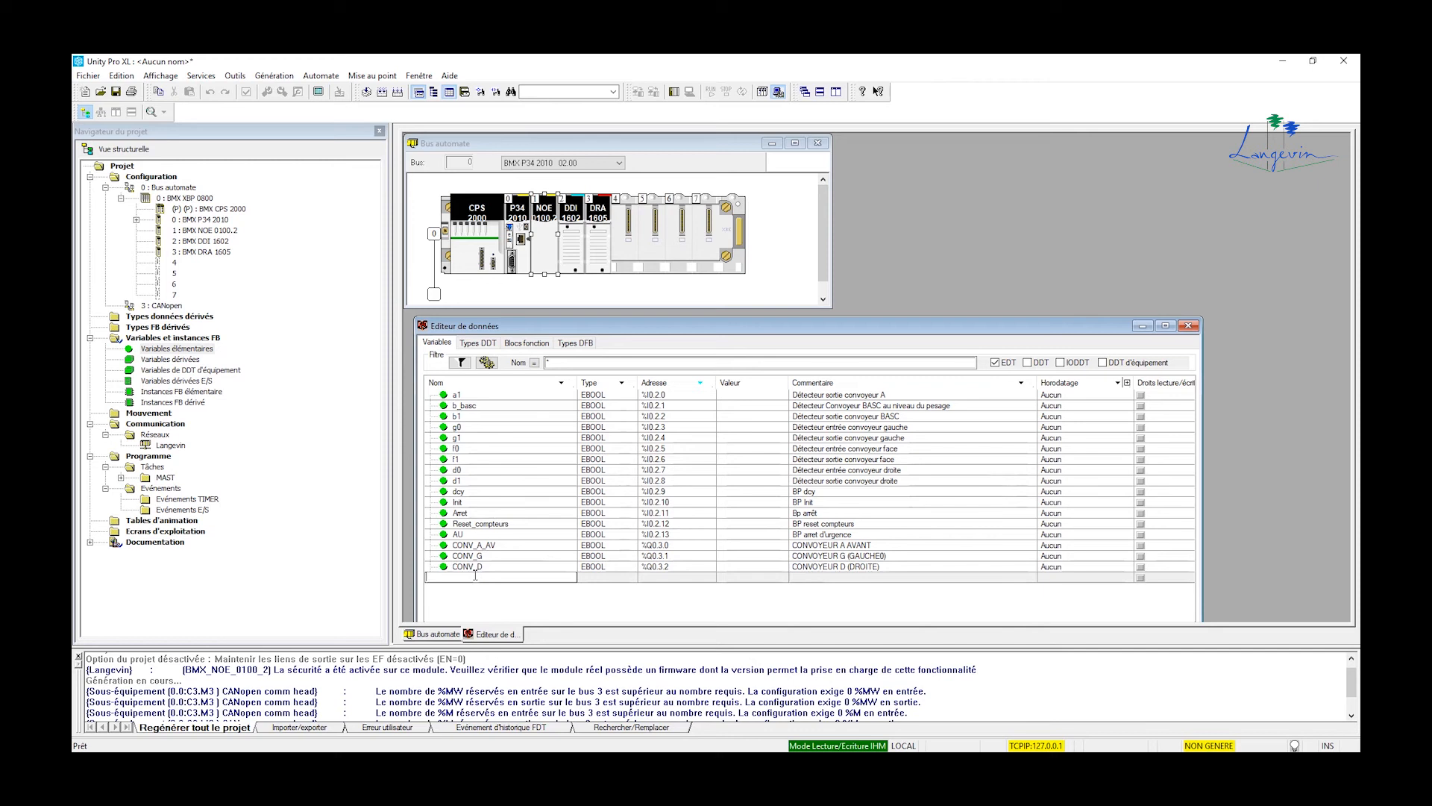
pyautogui.write('CONV_F')
pyautogui.press('Return')
pyautogui.click(653, 579)
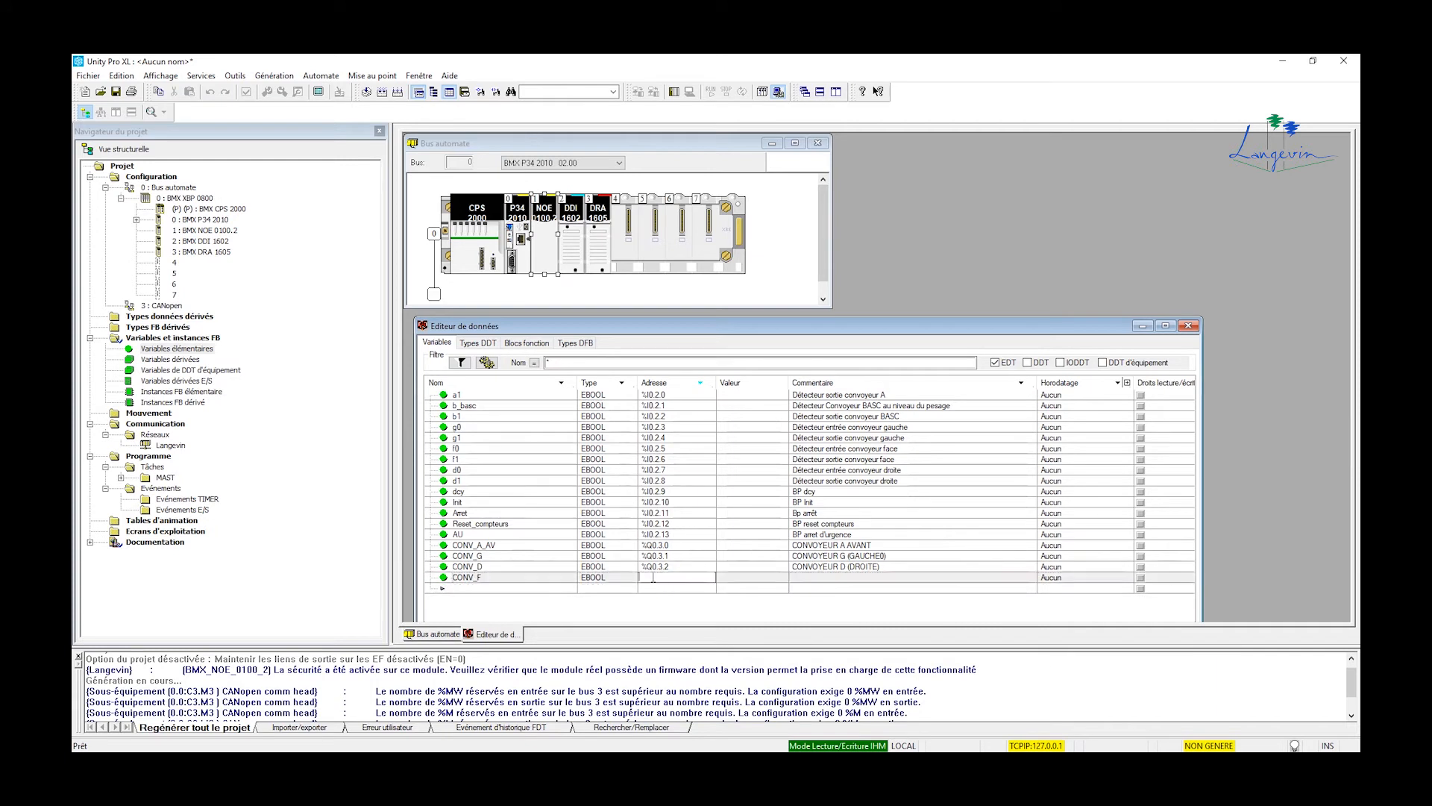
pyautogui.write('%Q0.3.3')
pyautogui.click(825, 580)
pyautogui.write('CP')
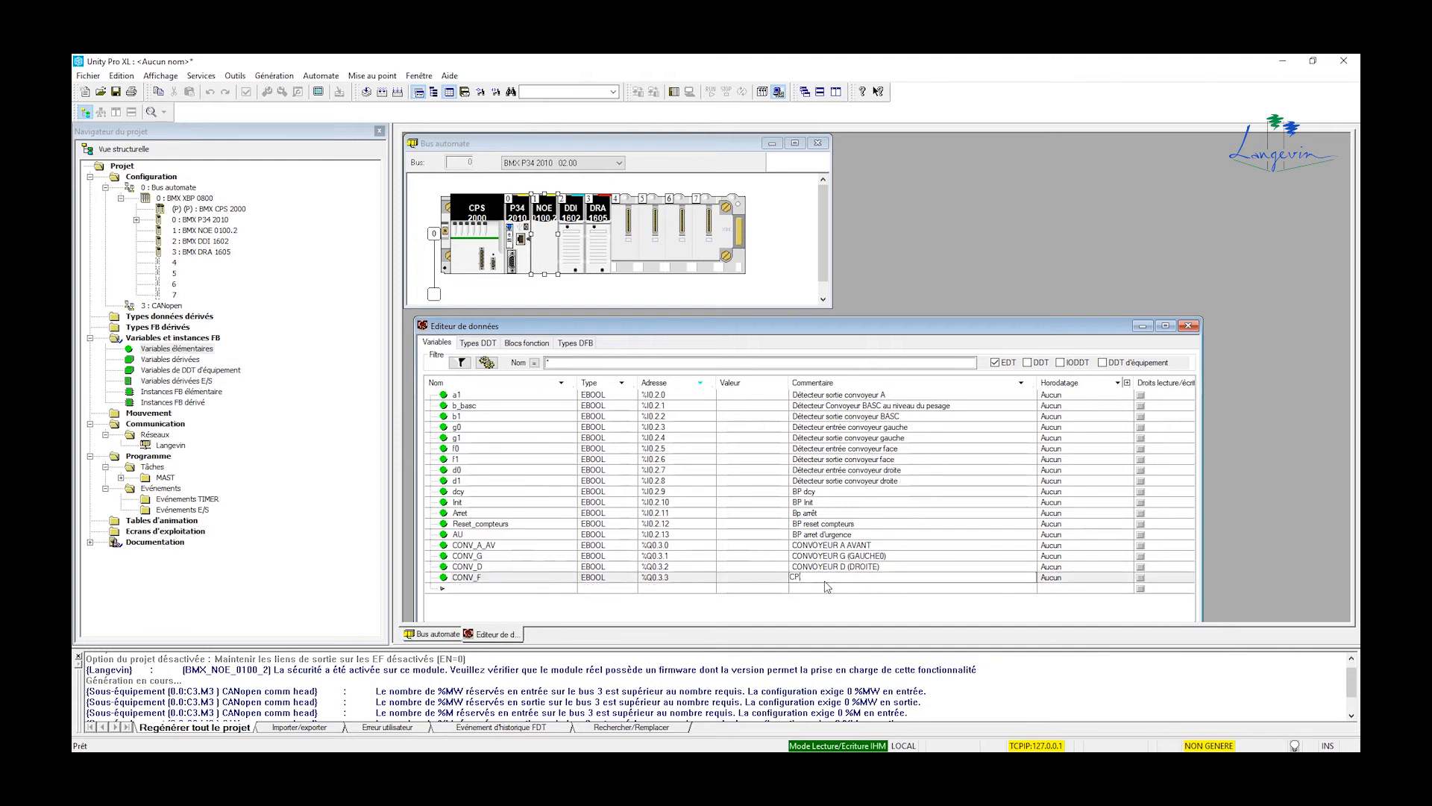
pyautogui.write('?ONVOYEUR F (FACE')
pyautogui.press('Return')
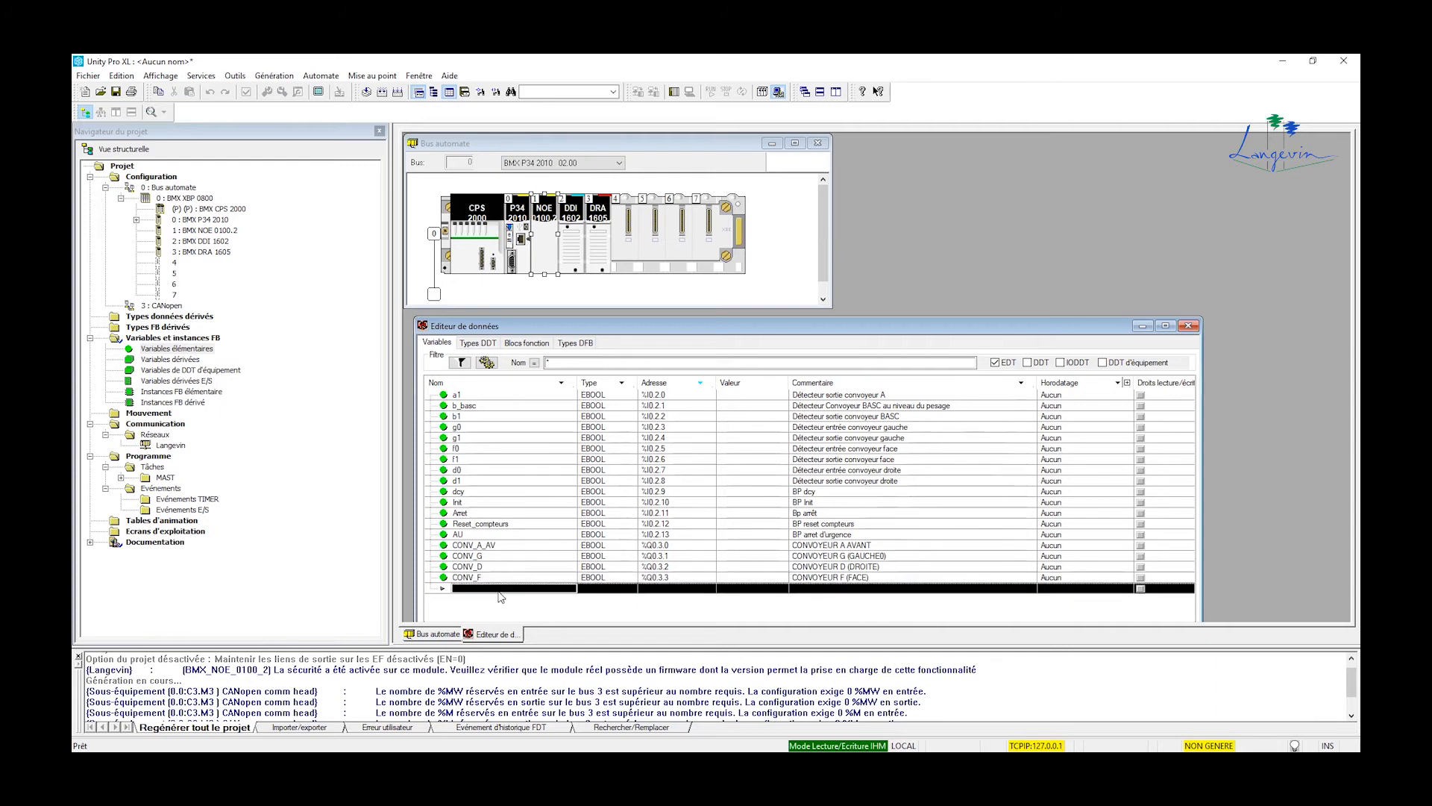
# Add an output variable named CONV_BASC_AV with the address %Q0.3.4 and the comment "CONVOYEUR BASCULE AVANT"
pyautogui.write('CONV8A')
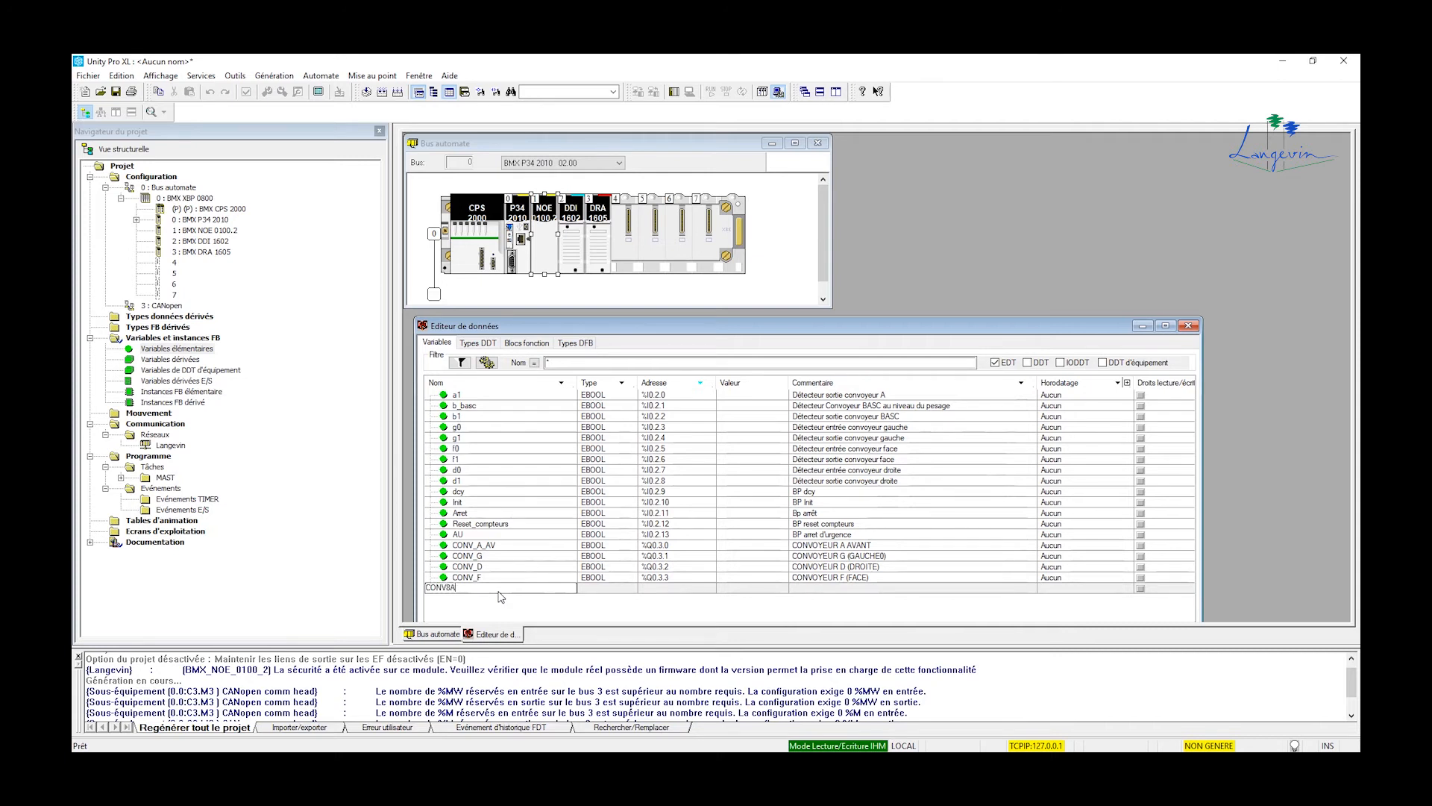
pyautogui.write('_A_A')
pyautogui.press('BackSpace')
pyautogui.press('BackSpace')
pyautogui.press('BackSpace')
pyautogui.press('BackSpace')
pyautogui.write('BASC_A')
pyautogui.click(685, 589)
pyautogui.write('%Q0.3.4')
pyautogui.click(828, 594)
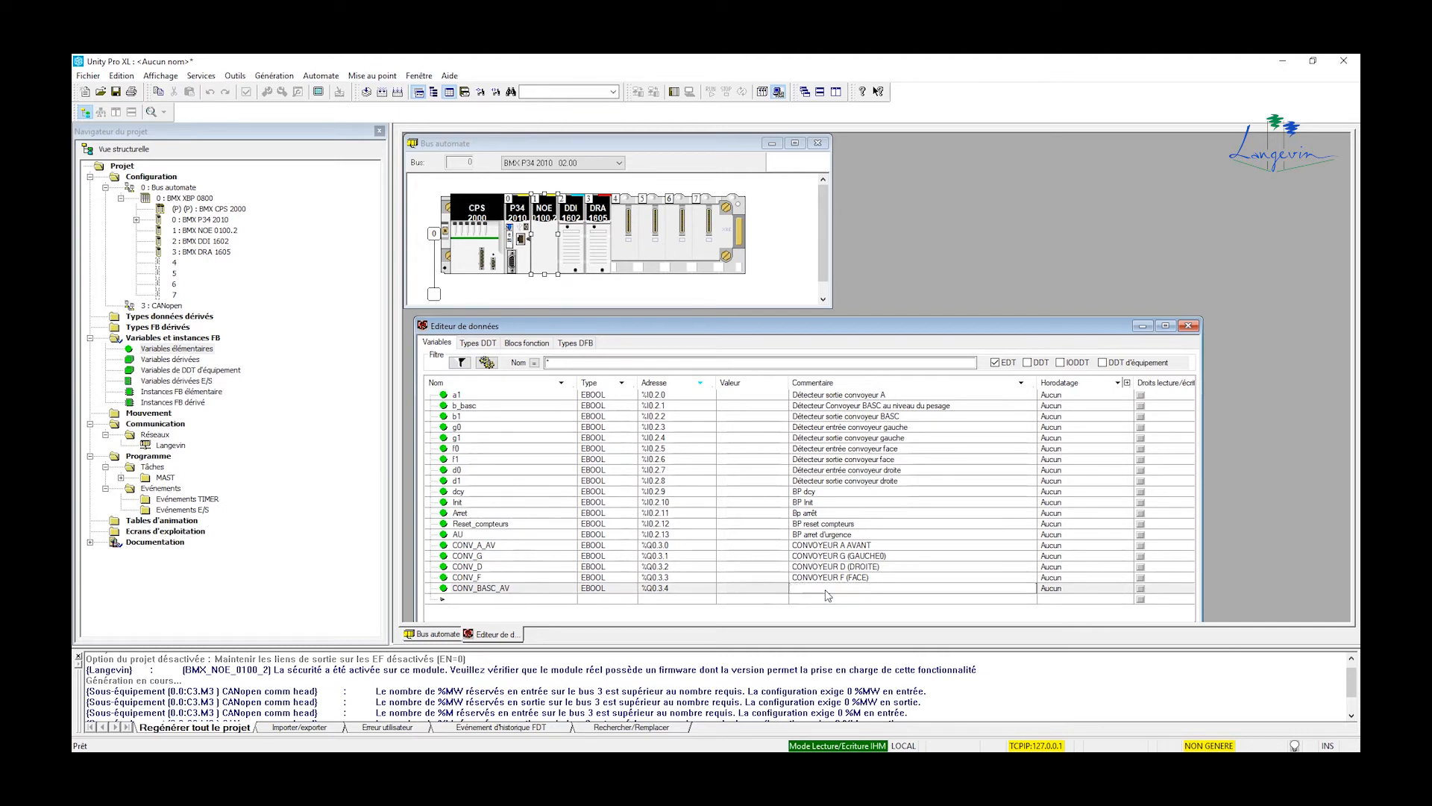
pyautogui.write('CONVOYEUR BASCULE AVANT')
# Add an output variable named LEVER_ET_ROT and assign it the address %Q0.3.5
pyautogui.click(499, 602)
pyautogui.click(497, 600)
pyautogui.write('LEVER')
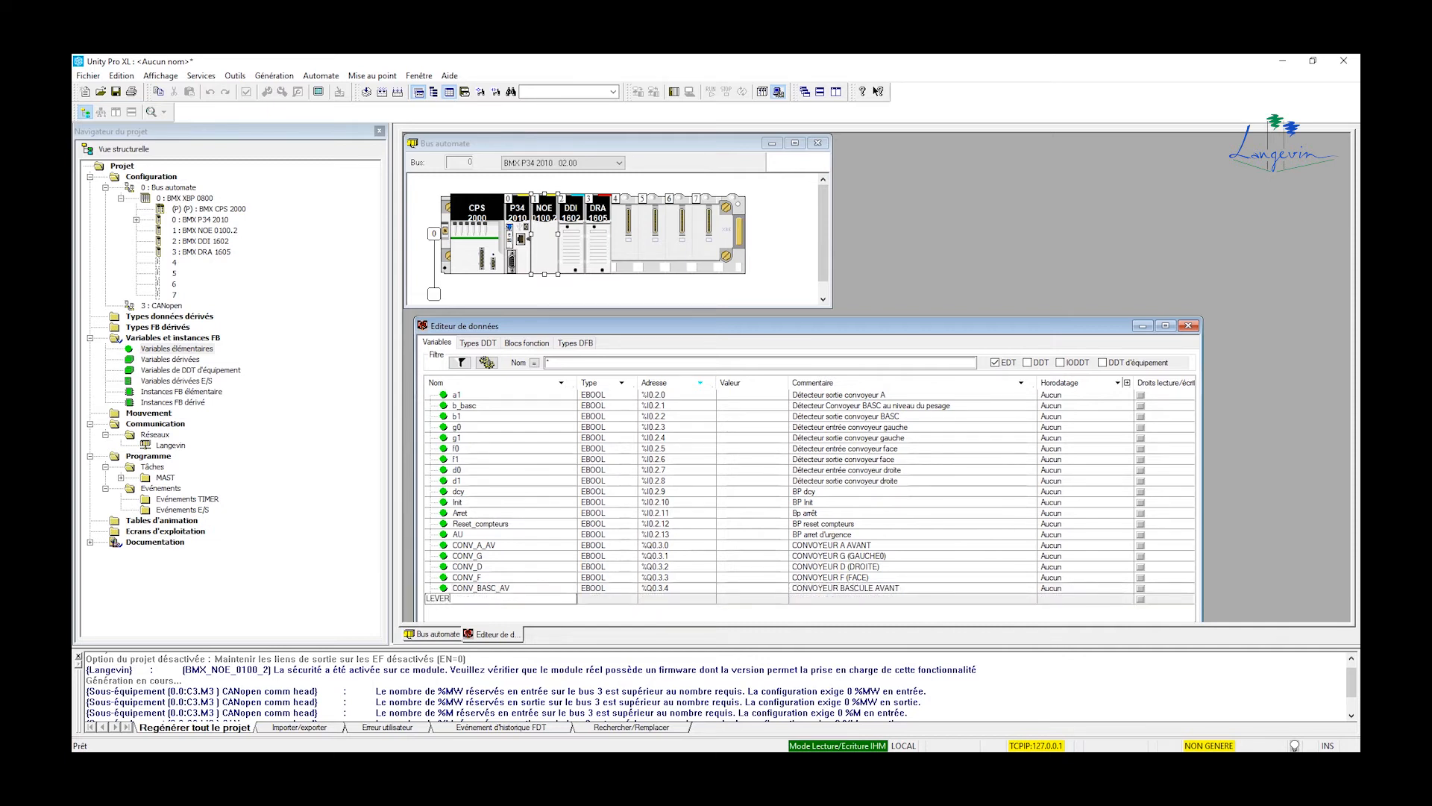
pyautogui.write('_ET')
pyautogui.write('_TOR')
pyautogui.press('BackSpace')
pyautogui.press('BackSpace')
pyautogui.write('ROT')
pyautogui.click(674, 599)
pyautogui.write('%Q0.3.5')
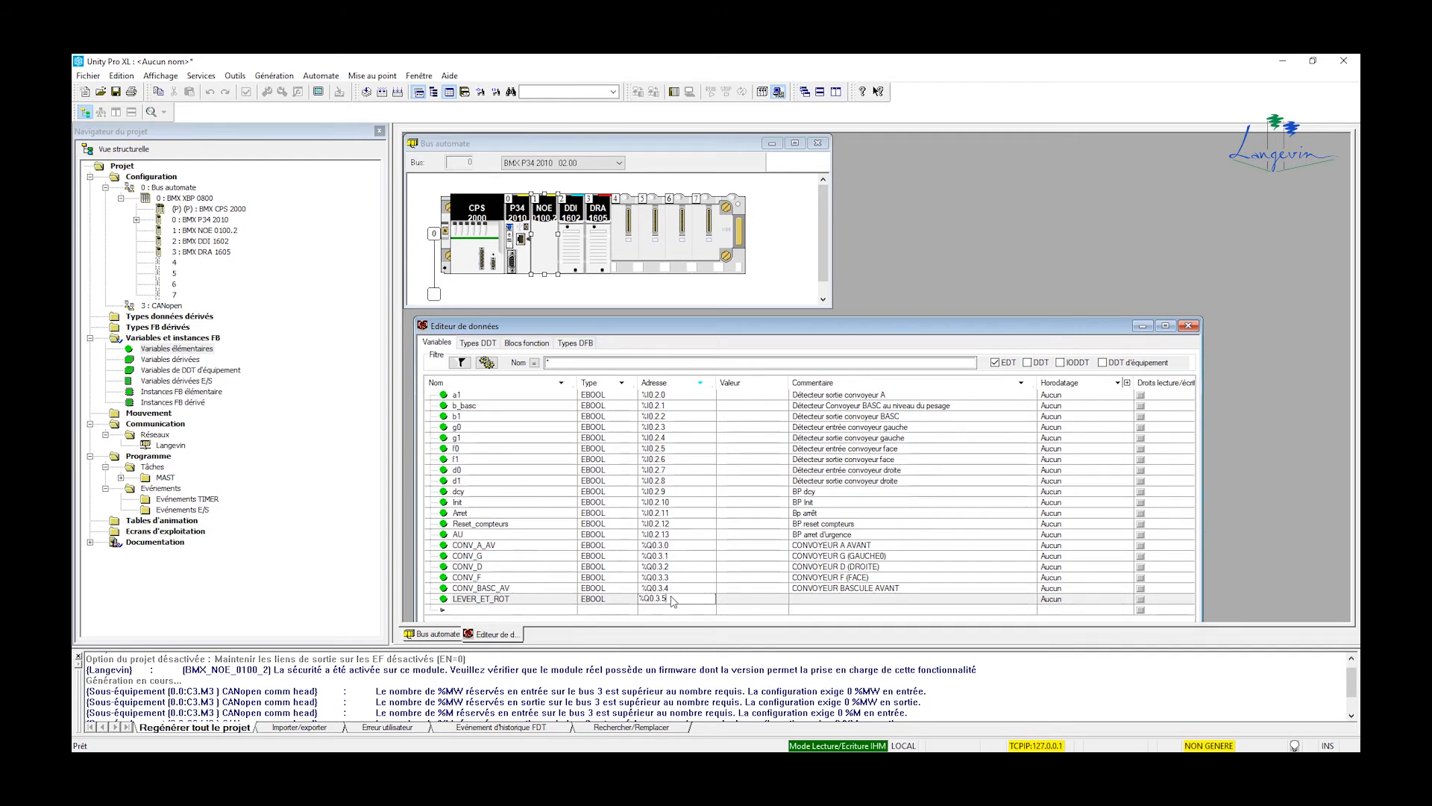
# Enter the comment "LEVER ET ROTATION COLIS" for the variable LEVER_ET_ROT
pyautogui.click(843, 601)
pyautogui.write('LEVER ET ROTATION COLISU')
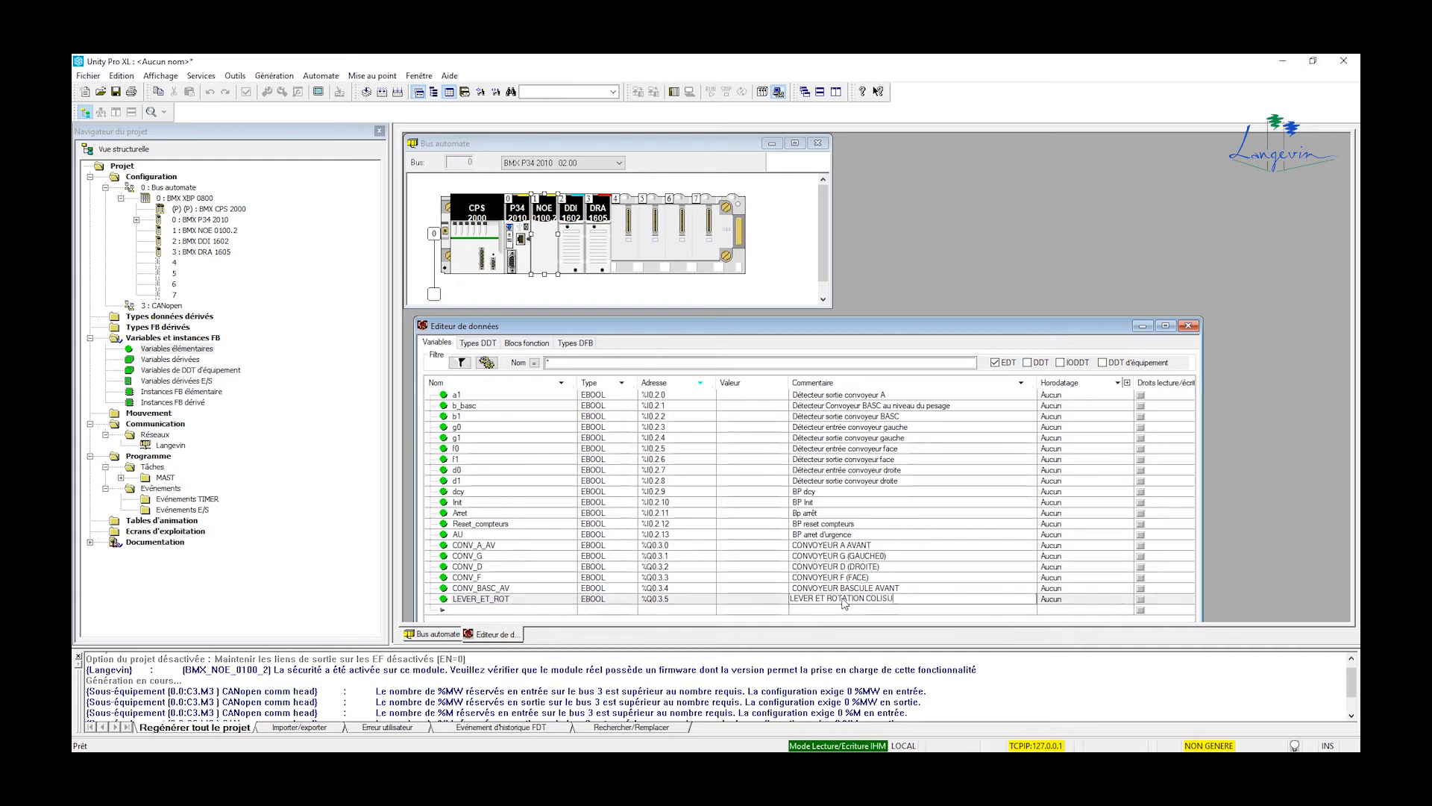
pyautogui.press('BackSpace')
pyautogui.press('Return')
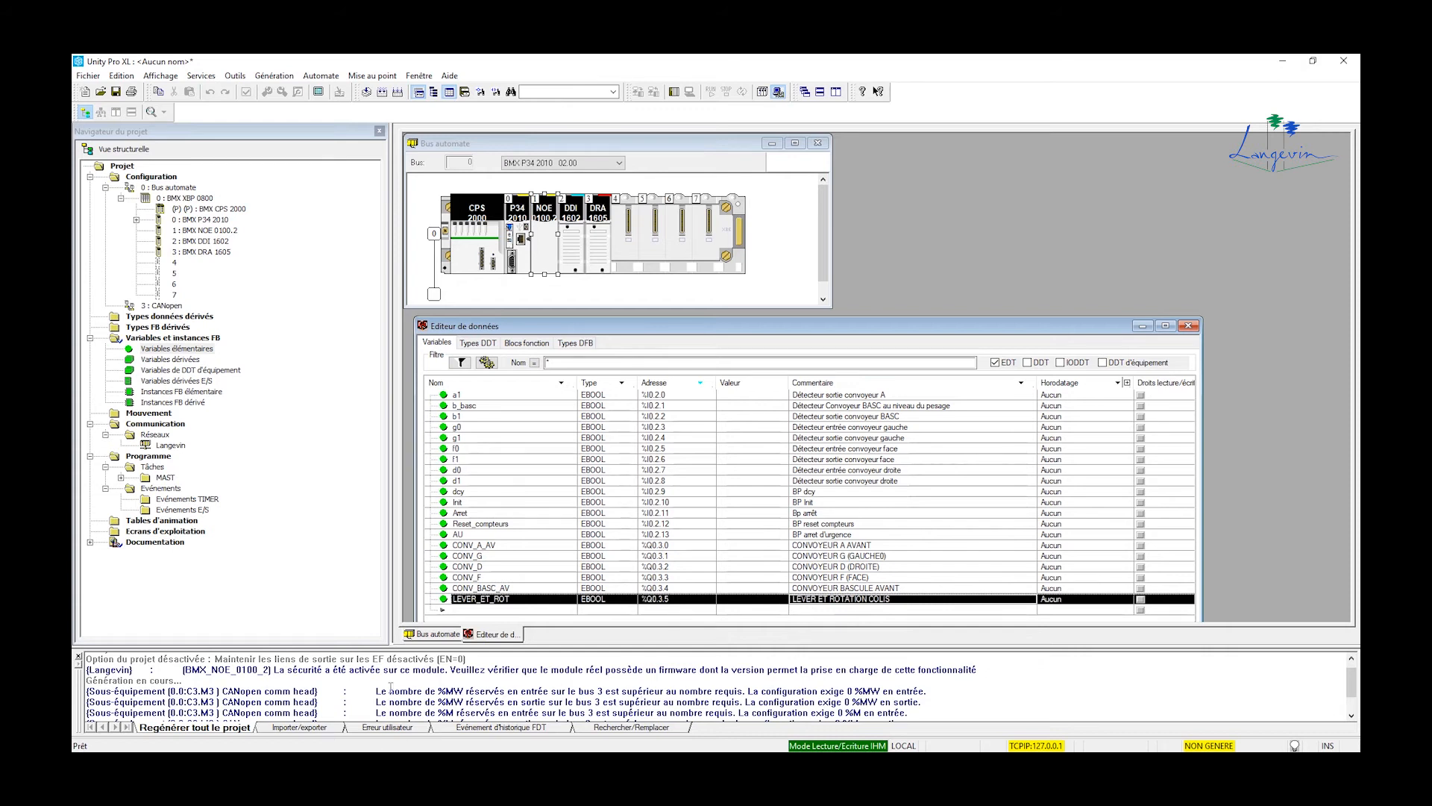
# Add an output variable named ROT_G with the comment "ROTATION GAUCHE" and the address %Q0.3.6
pyautogui.click(486, 610)
pyautogui.write('ROT_G')
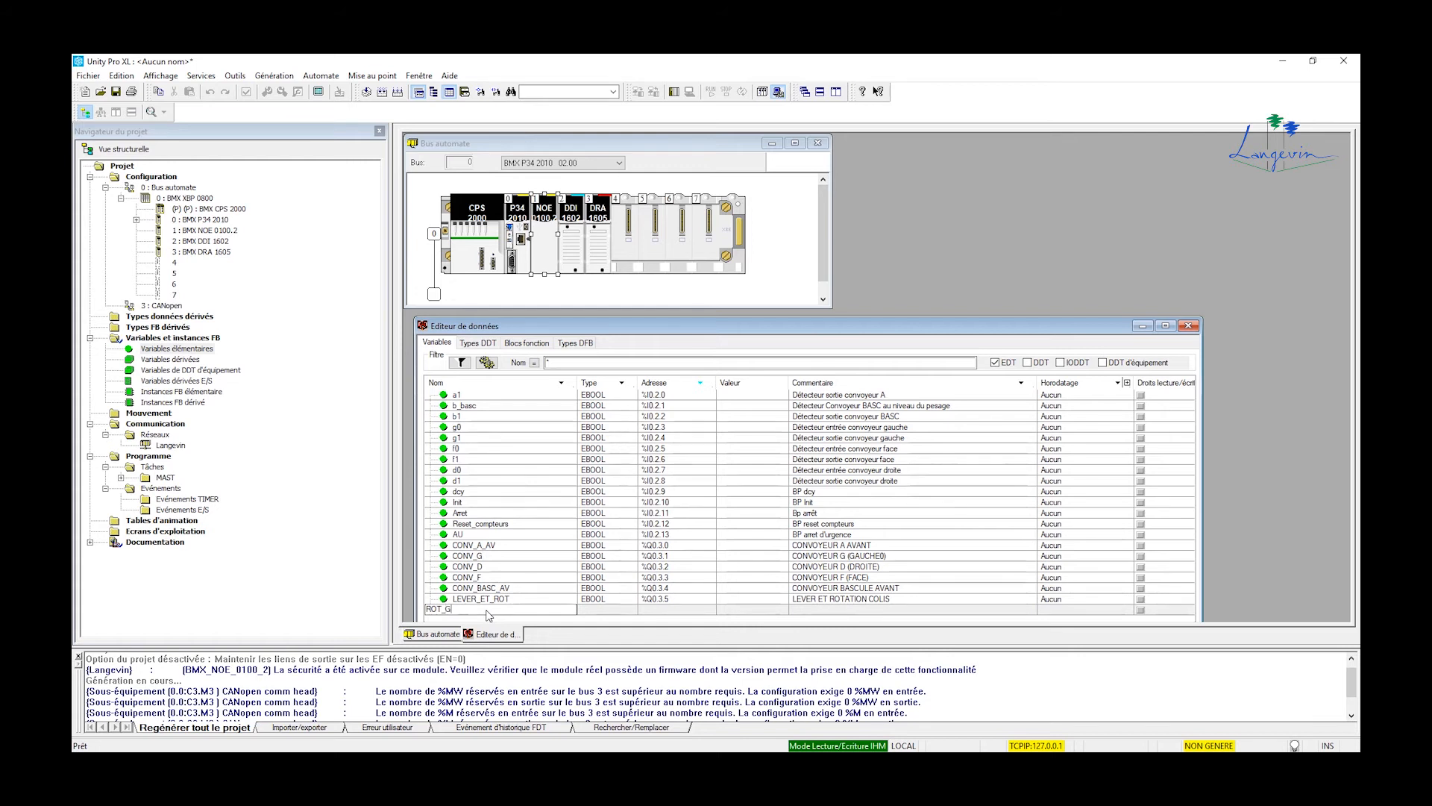
pyautogui.click(815, 610)
pyautogui.write('ROTATION GAUCHE')
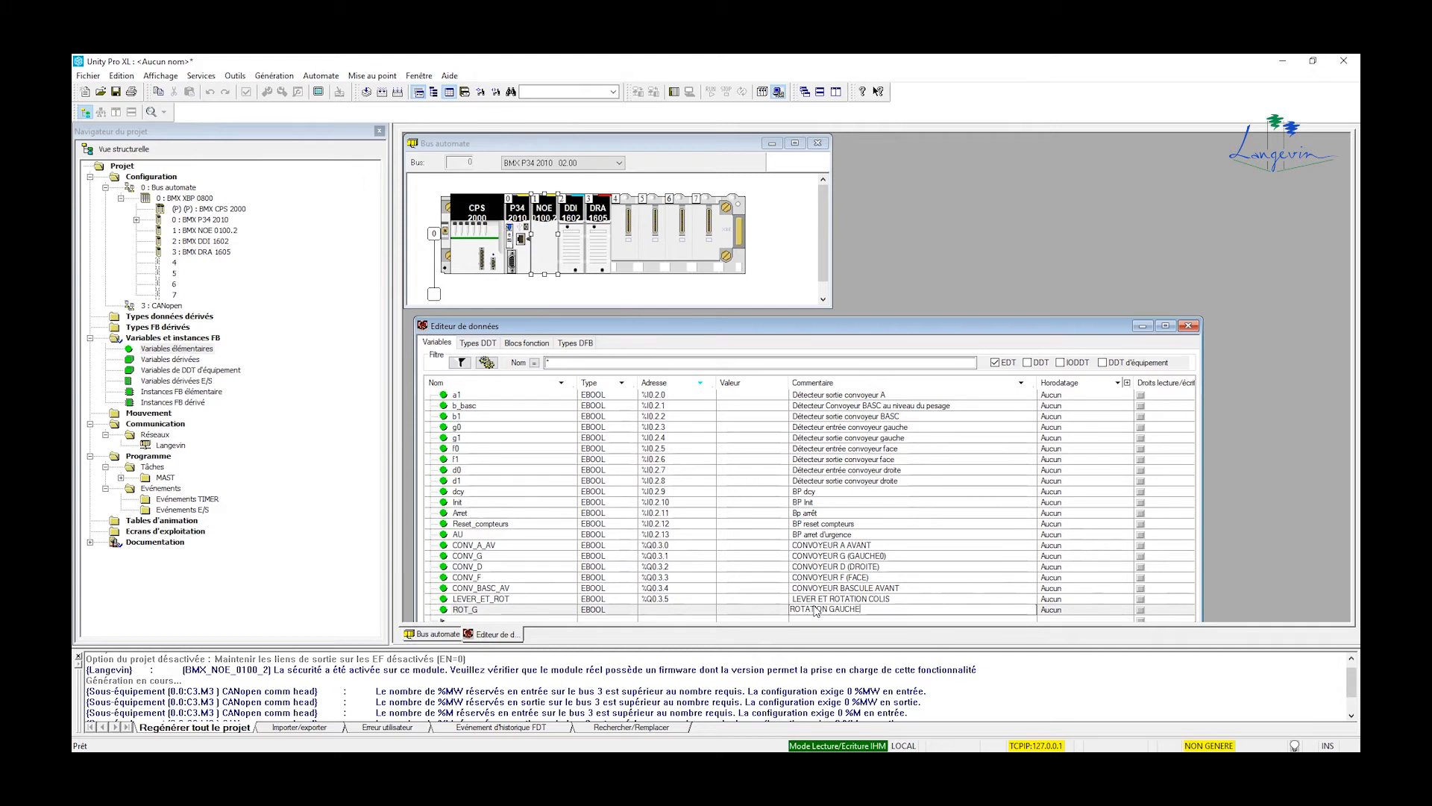
pyautogui.click(649, 611)
pyautogui.write('%Q0.3.6')
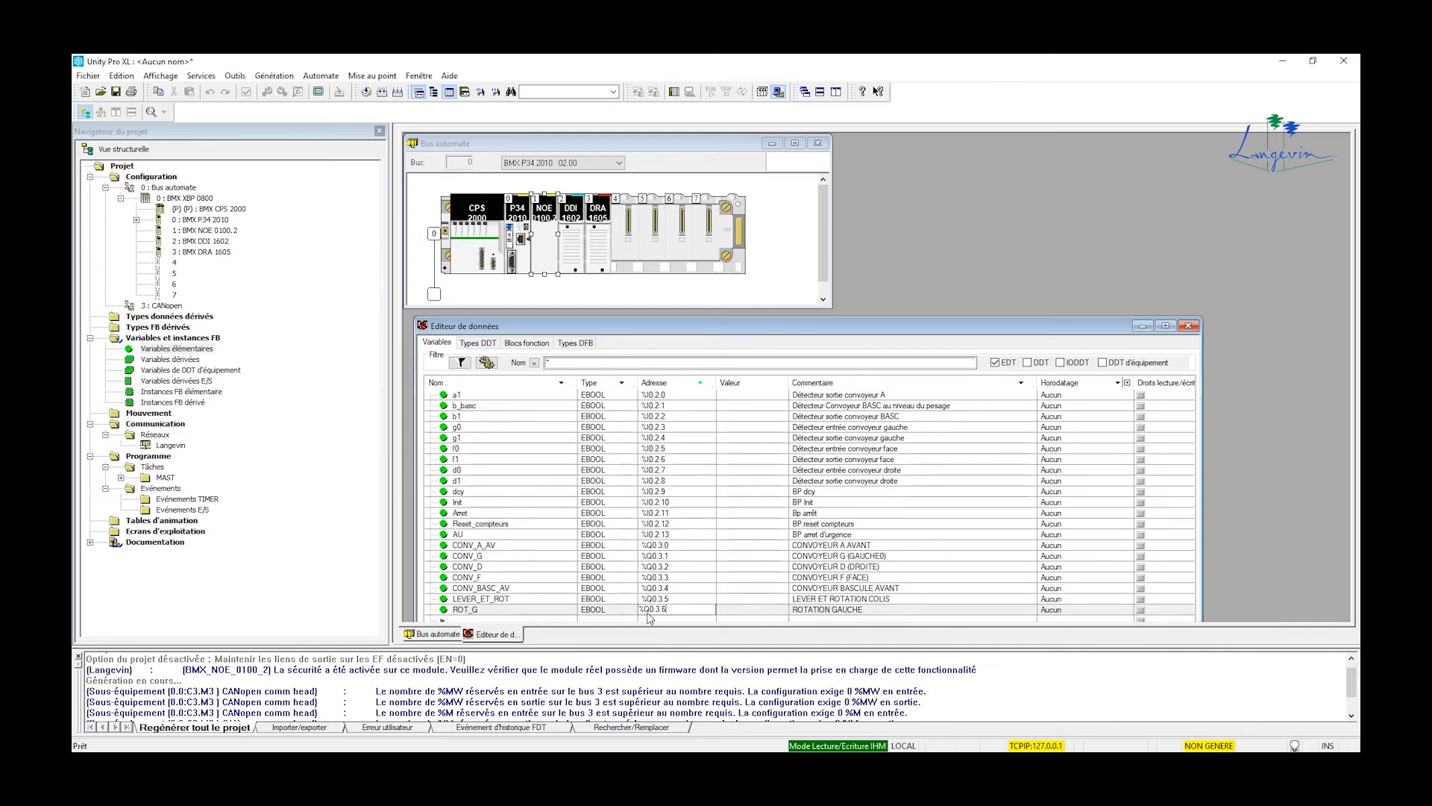
pyautogui.click(484, 579)
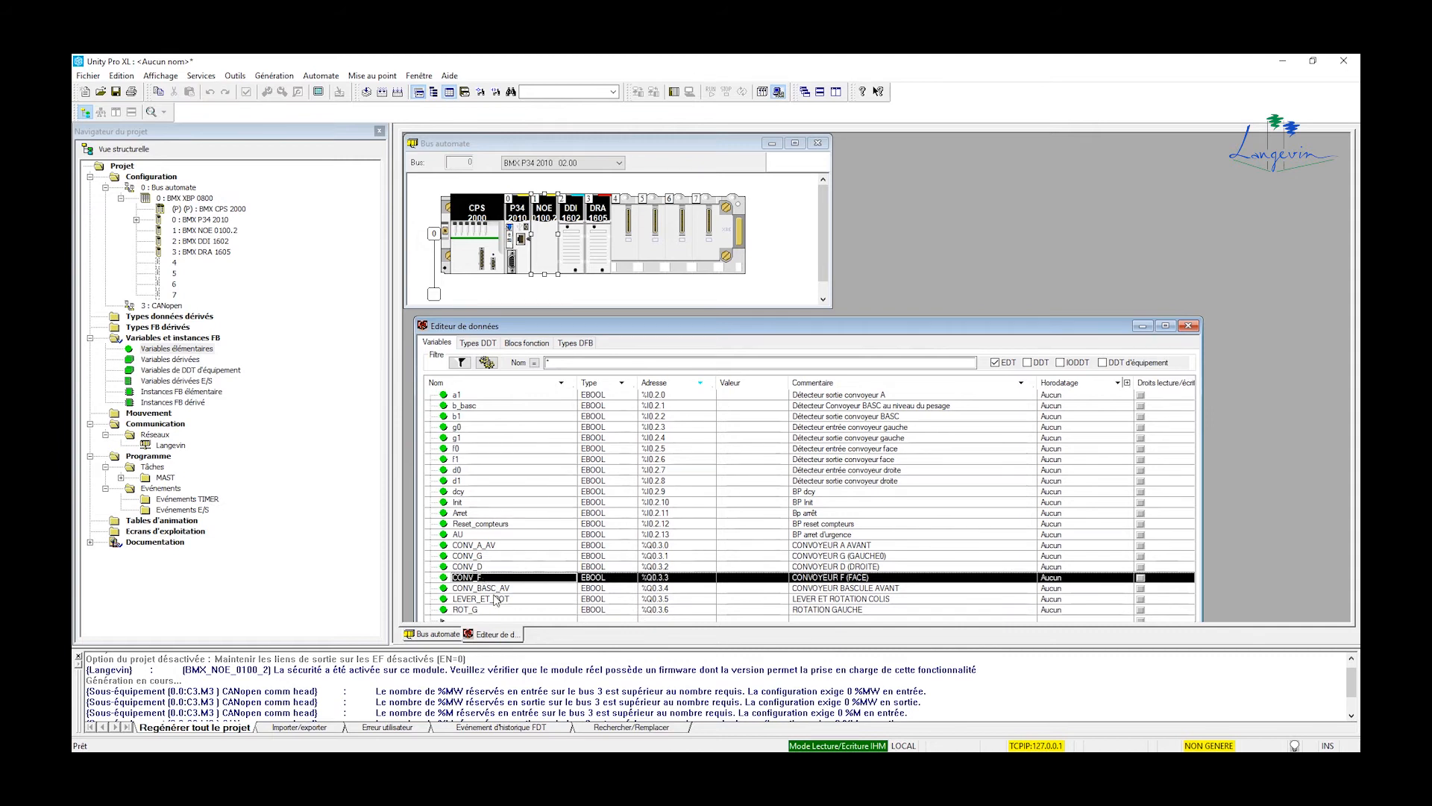
# Add an output variable named ROT_D with the address %Q0.3.7 and the comment "ROTATION DROITE"
pyautogui.moveTo(746, 326); pyautogui.dragTo(776, 265)
pyautogui.click(529, 558)
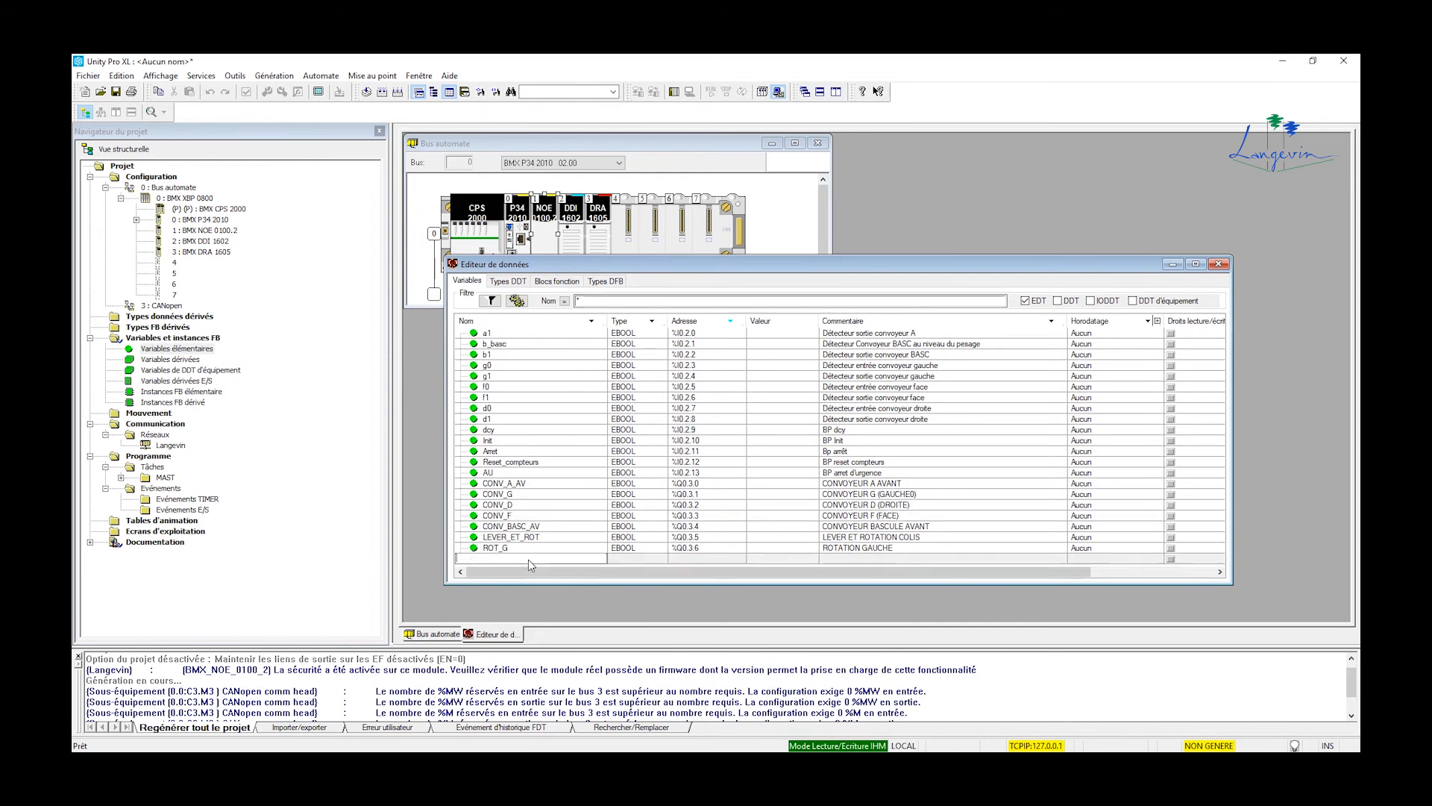
pyautogui.write('ROT_D')
pyautogui.press('Return')
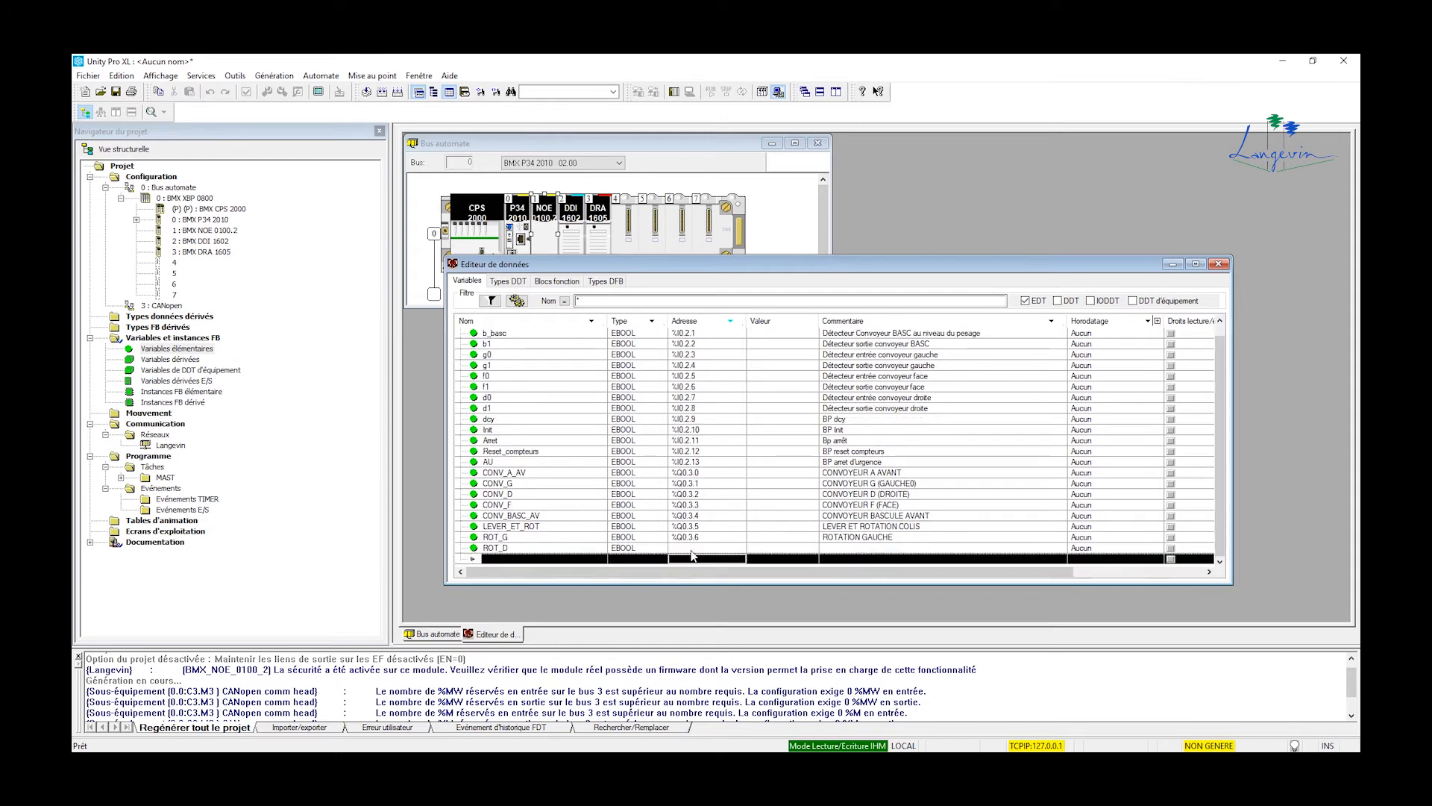
pyautogui.click(692, 550)
pyautogui.write('%Q')
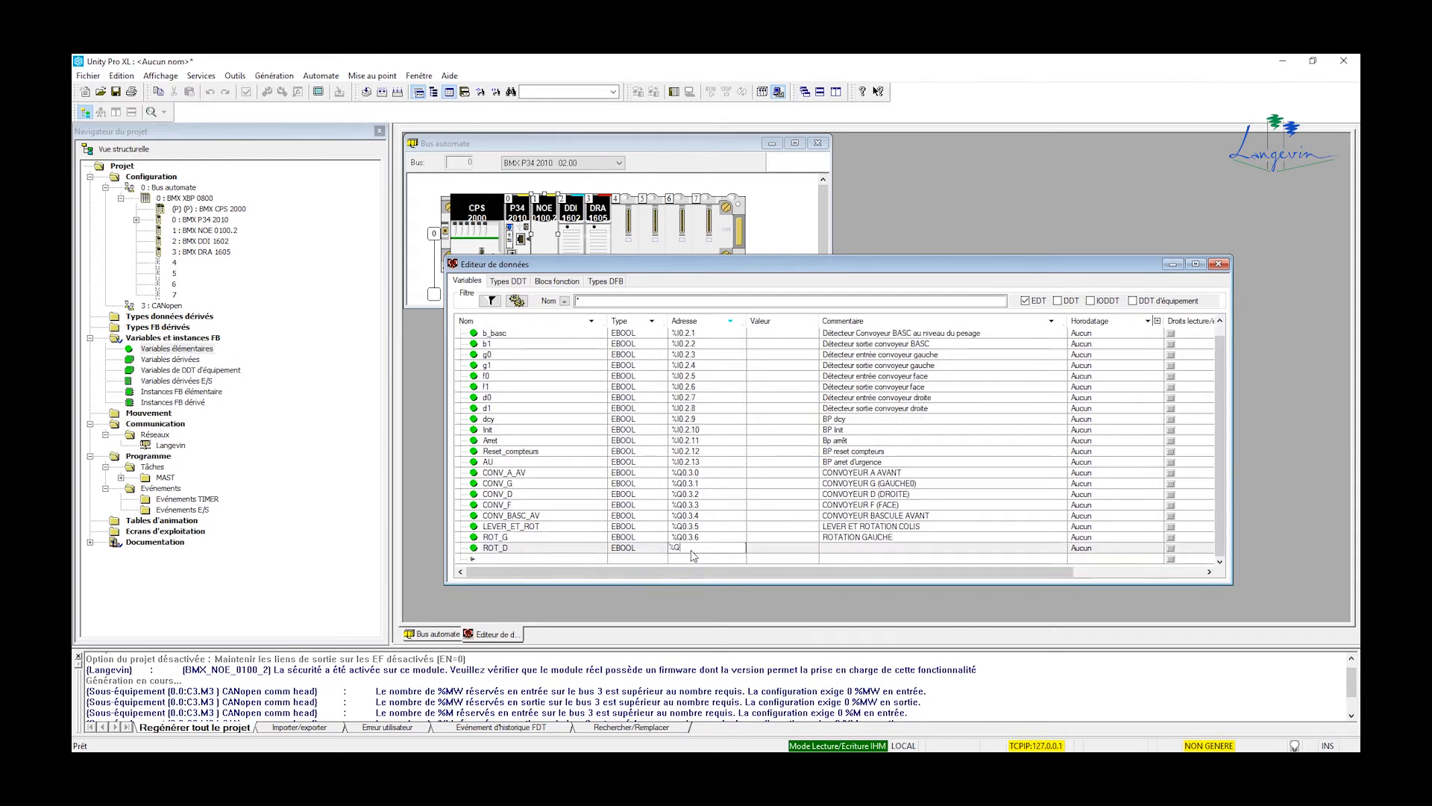
pyautogui.write('0.3.7')
pyautogui.click(877, 551)
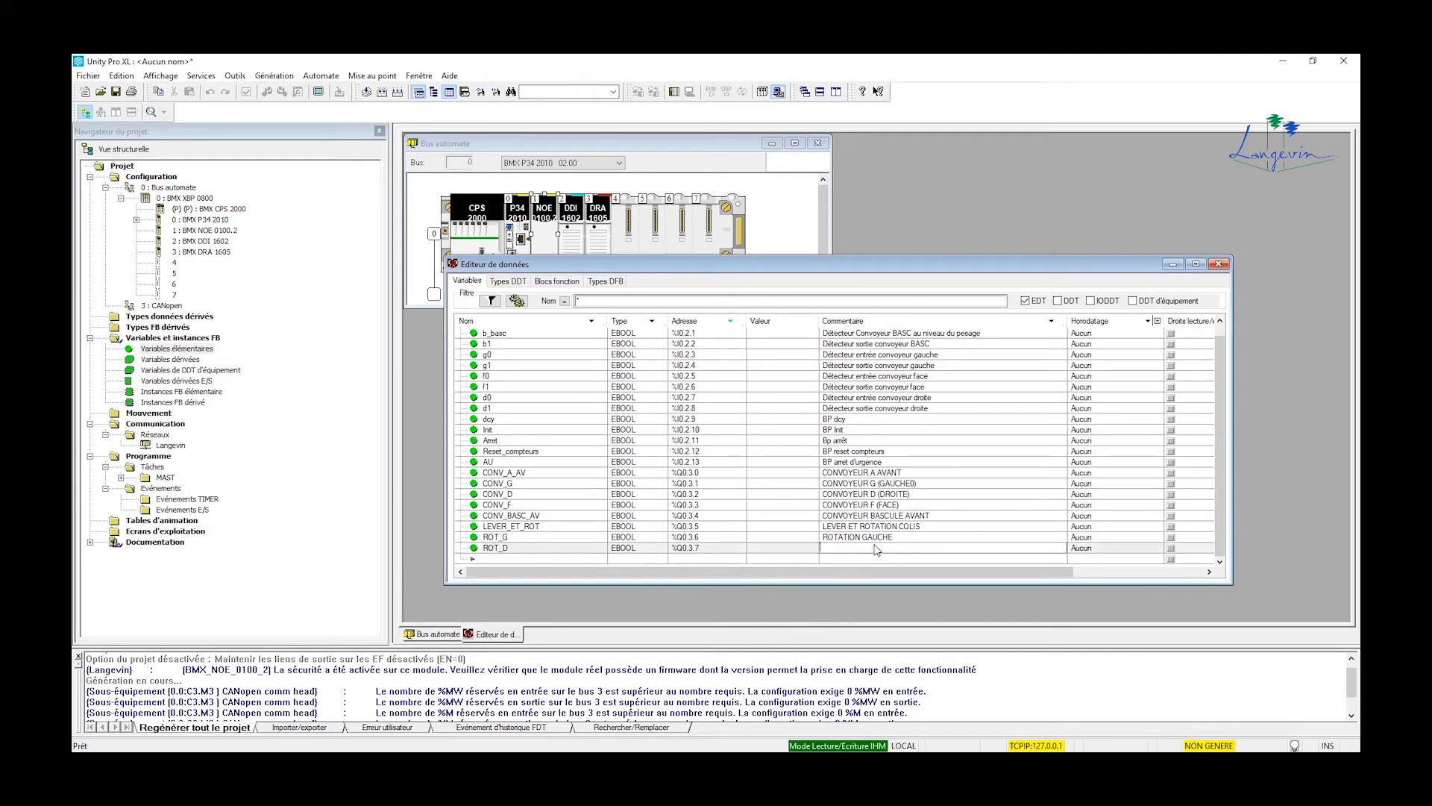
pyautogui.write('ROTATION DROITE')
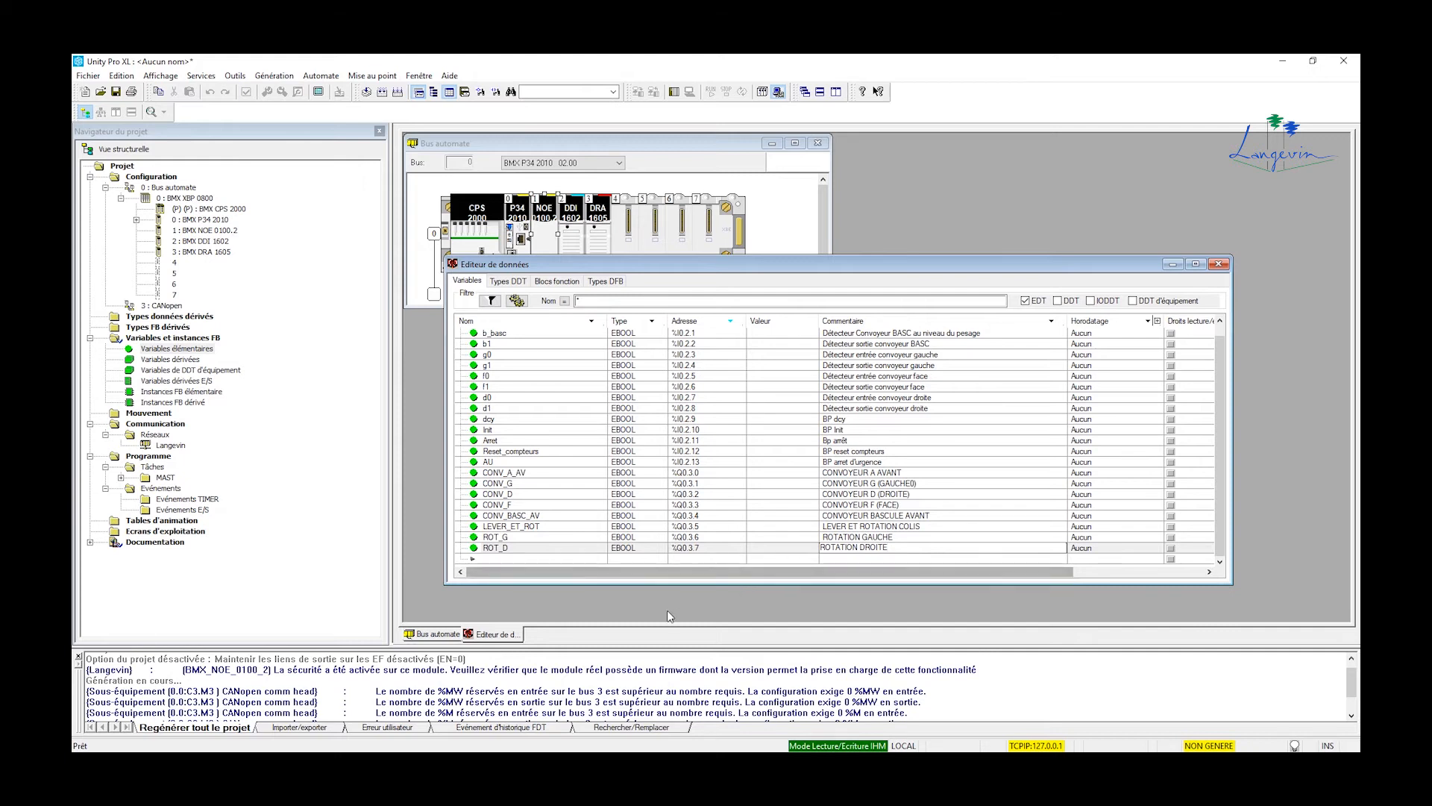
# Add a variable named CONV_BASC_AR below ROT_D
pyautogui.click(526, 559)
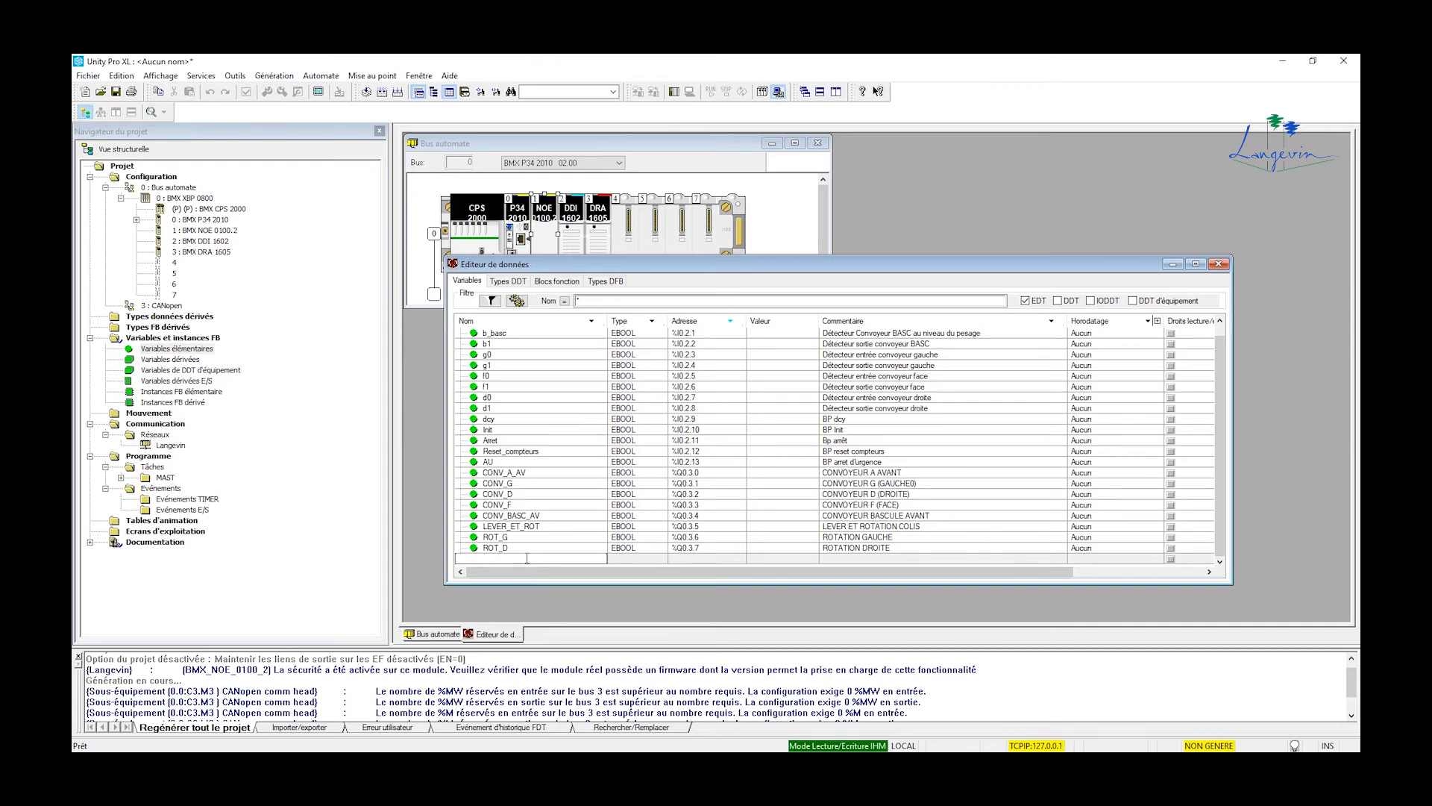
pyautogui.write('CONV')
pyautogui.write('_BA')
pyautogui.write('SV')
pyautogui.write('C_AR')
# Duplicate the variable CONV_F in the variable list
pyautogui.click(878, 515)
pyautogui.click(878, 514)
pyautogui.moveTo(930, 515); pyautogui.dragTo(852, 513)
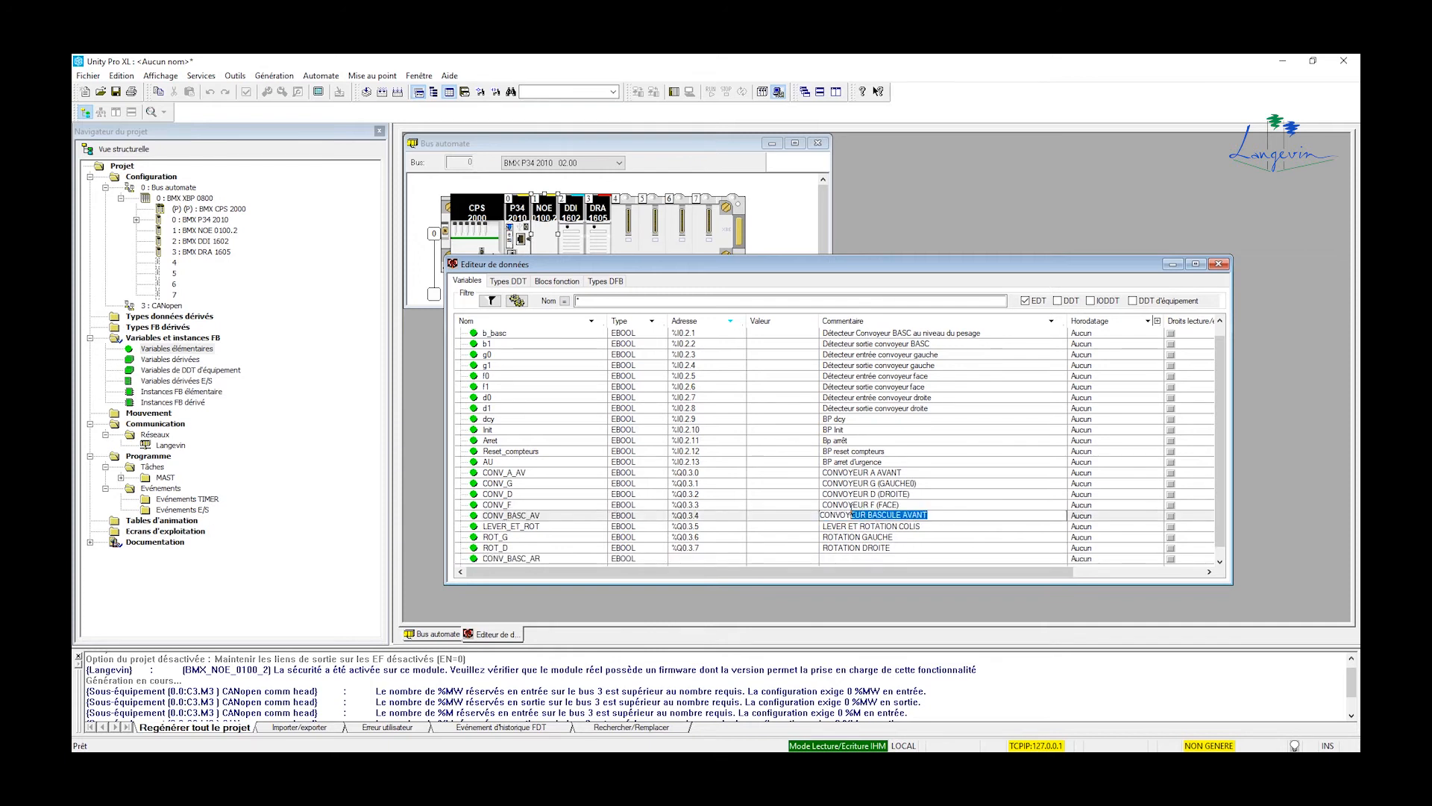
pyautogui.click(821, 509)
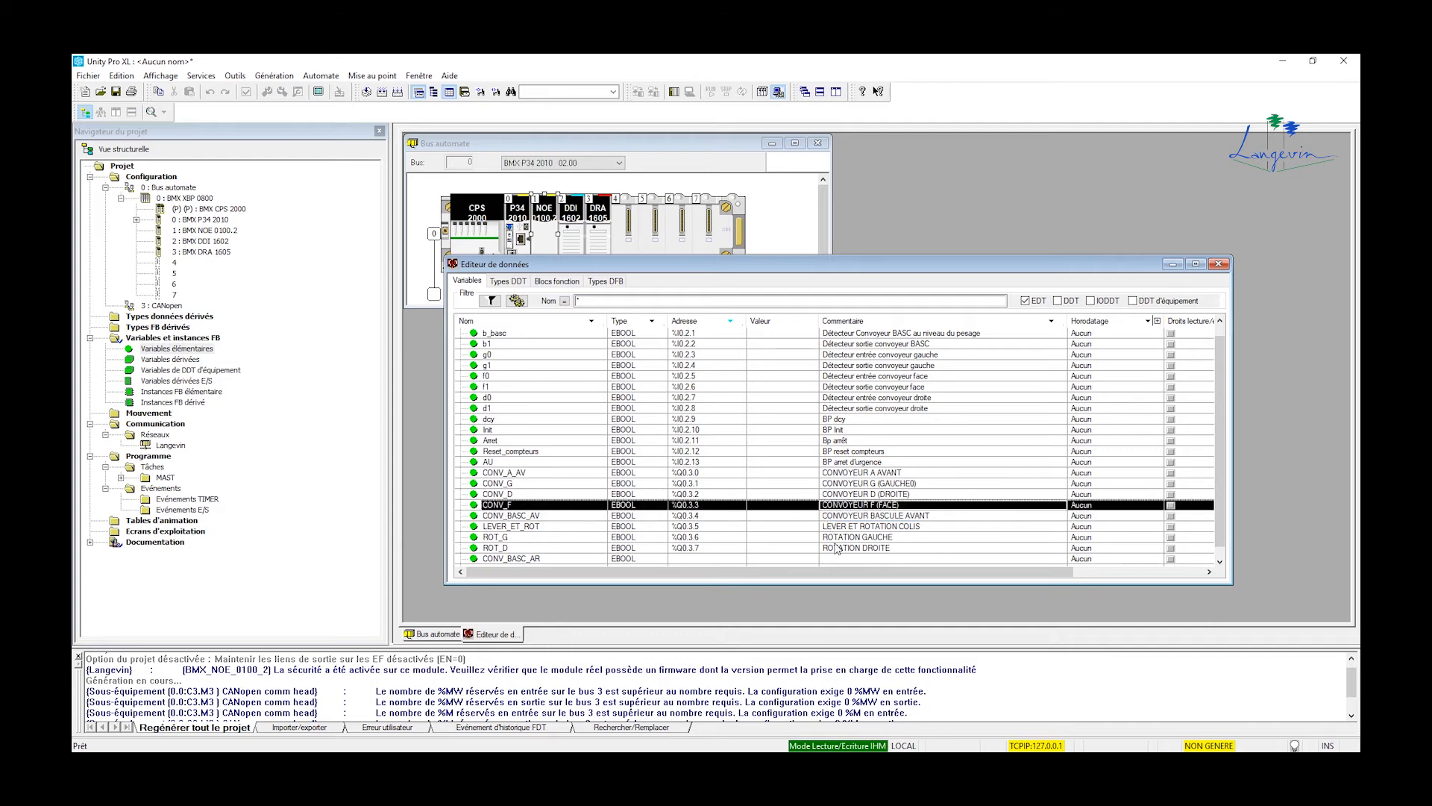
pyautogui.hotkey('ctrl', 'v')
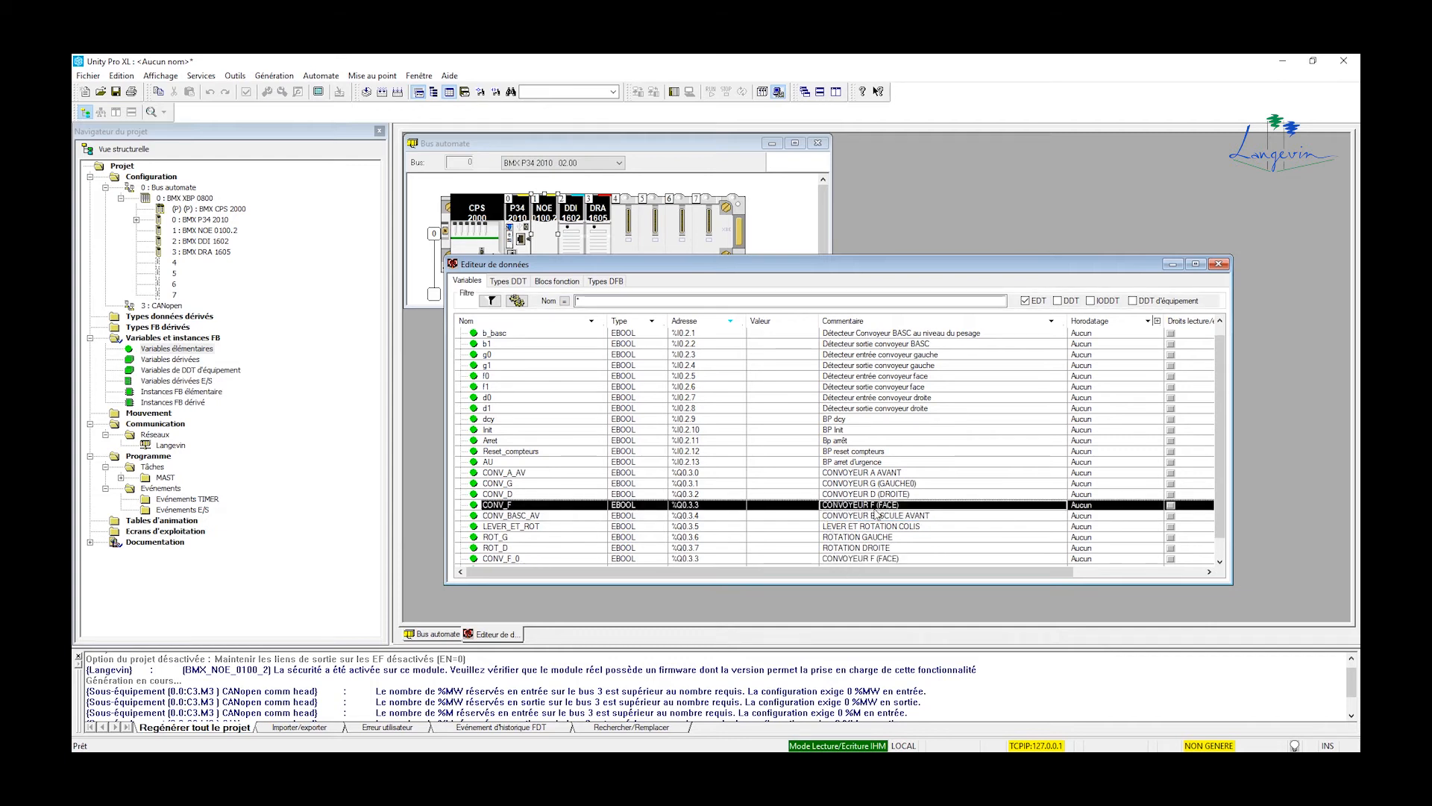
# Copy the comment of CONV_BASC_AV to CONV_BASC_AR and change it to "CONVOYEUR BASCULE ARRIERE"
pyautogui.click(875, 505)
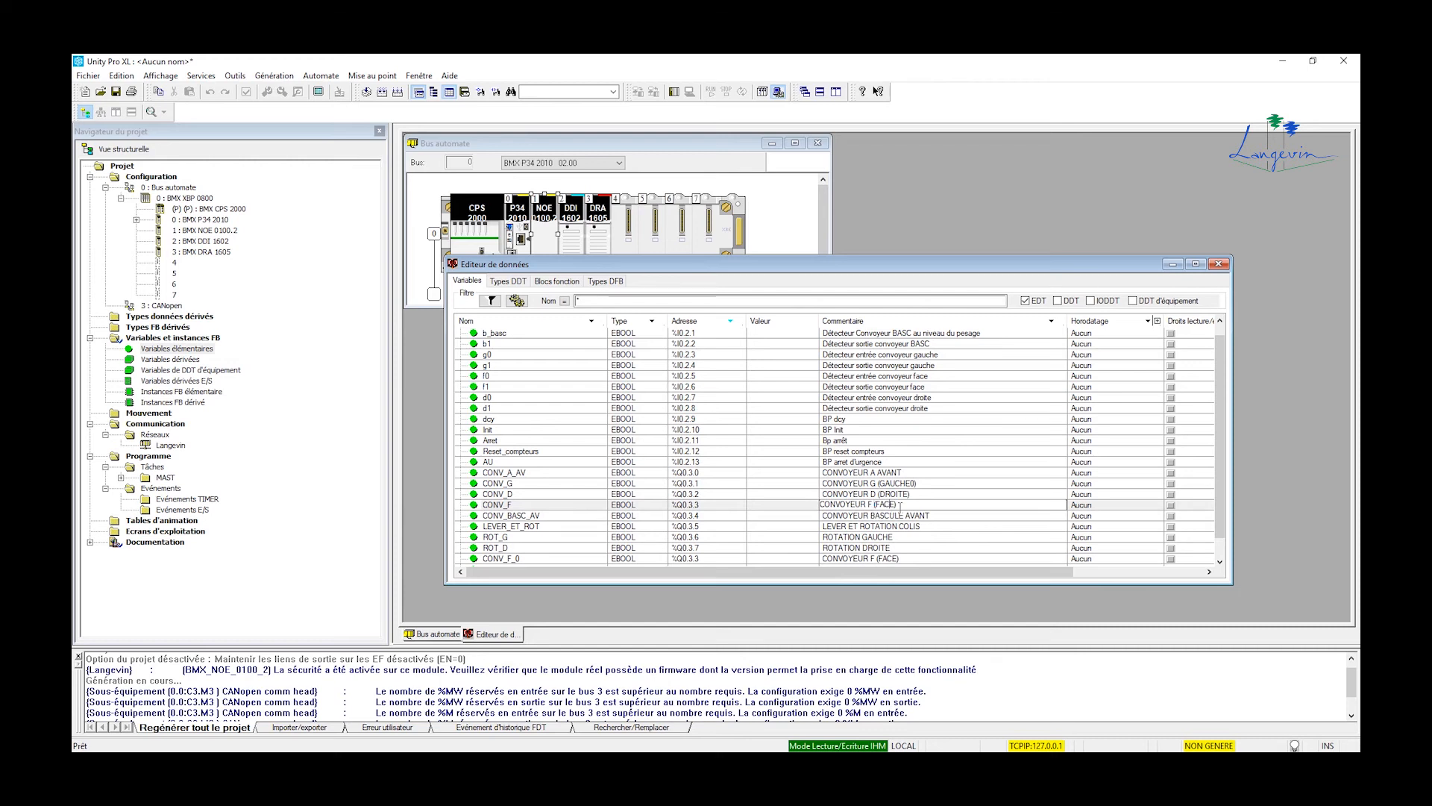
pyautogui.click(932, 515)
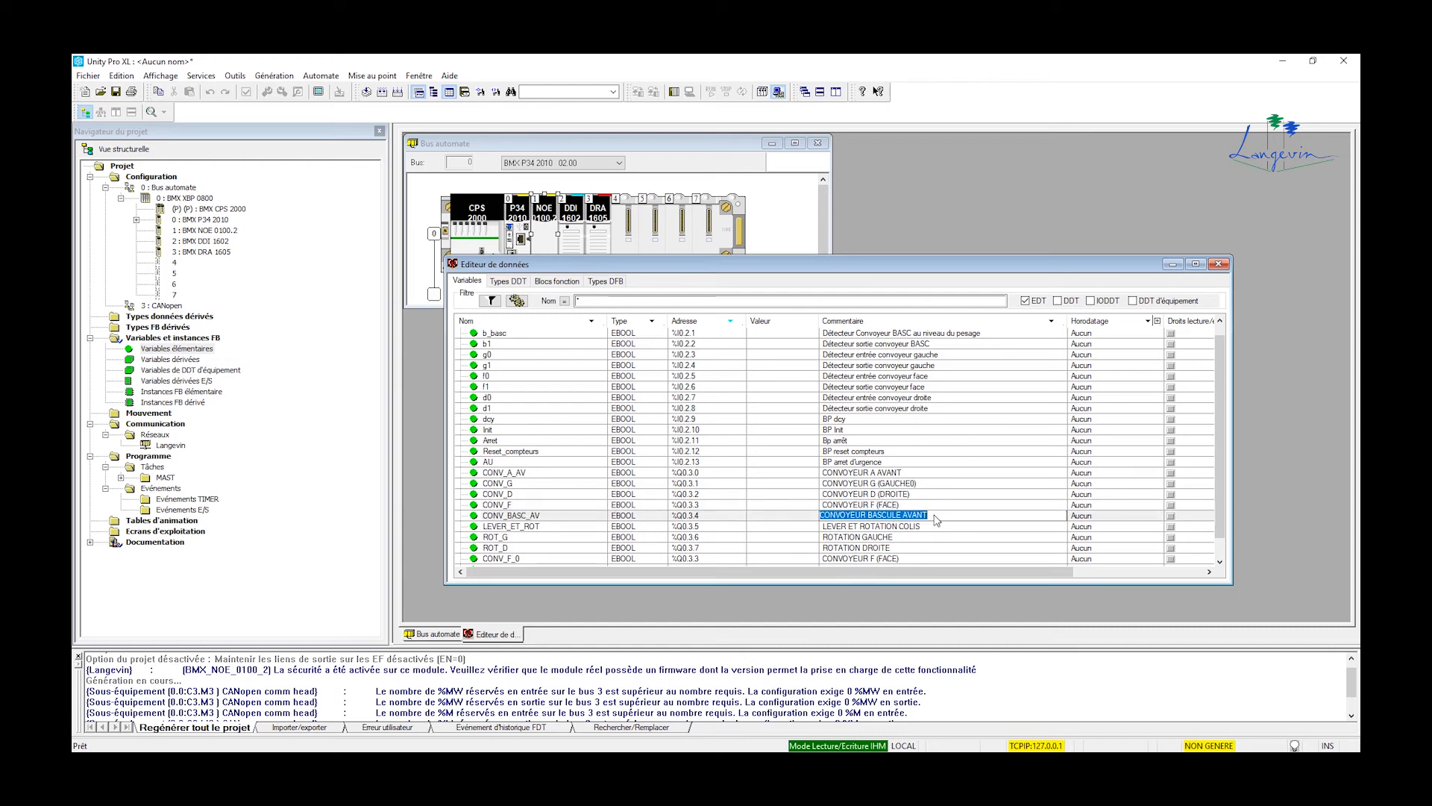
pyautogui.click(930, 514)
pyautogui.moveTo(929, 514); pyautogui.dragTo(822, 515)
pyautogui.hotkey('ctrl', 'c')
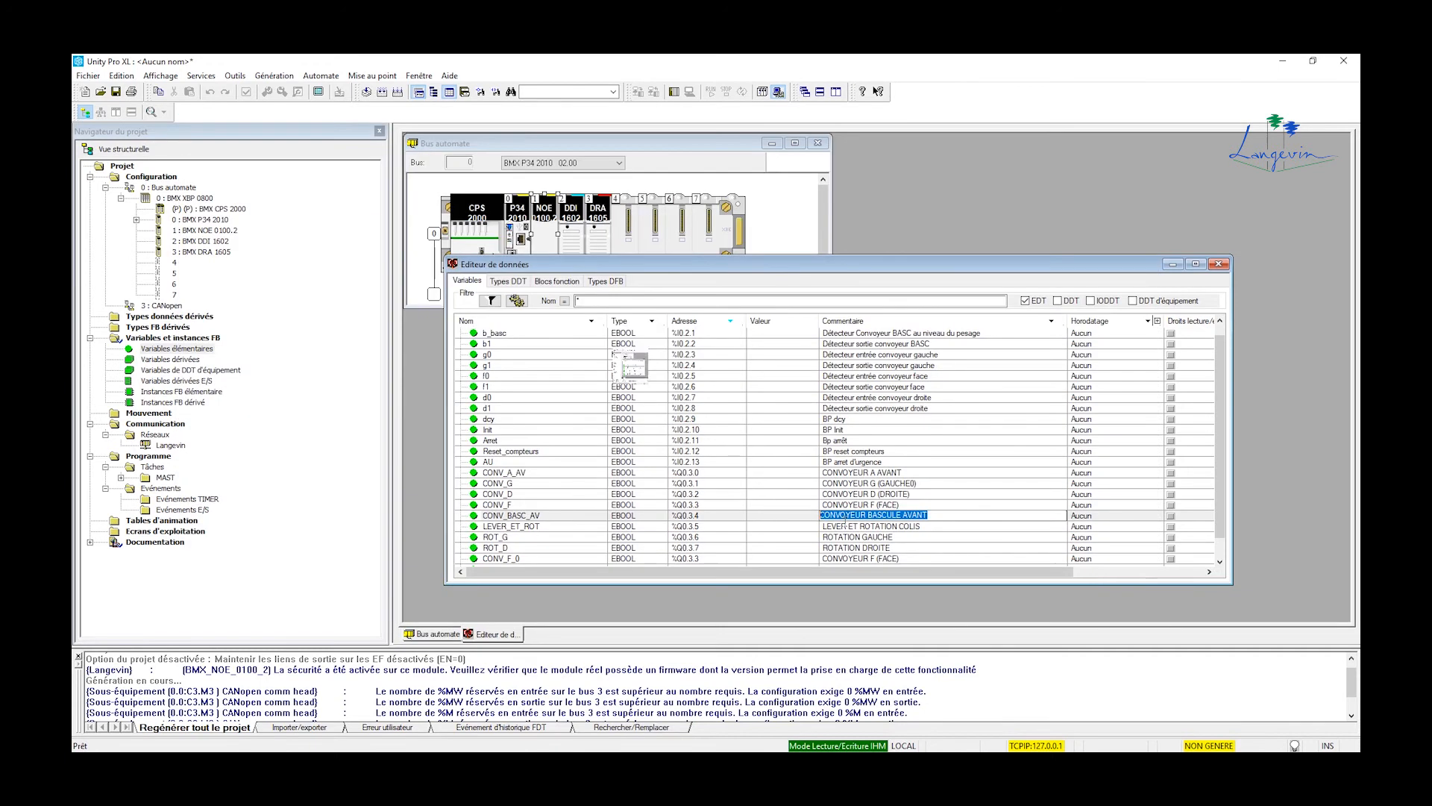
pyautogui.scroll(-1, 865, 530)
pyautogui.write('ROTATION GAUCHE')
pyautogui.click(857, 548)
pyautogui.hotkey('ctrl', 'v')
pyautogui.doubleClick(912, 545)
pyautogui.write('ARRIERE')
pyautogui.press('Return')
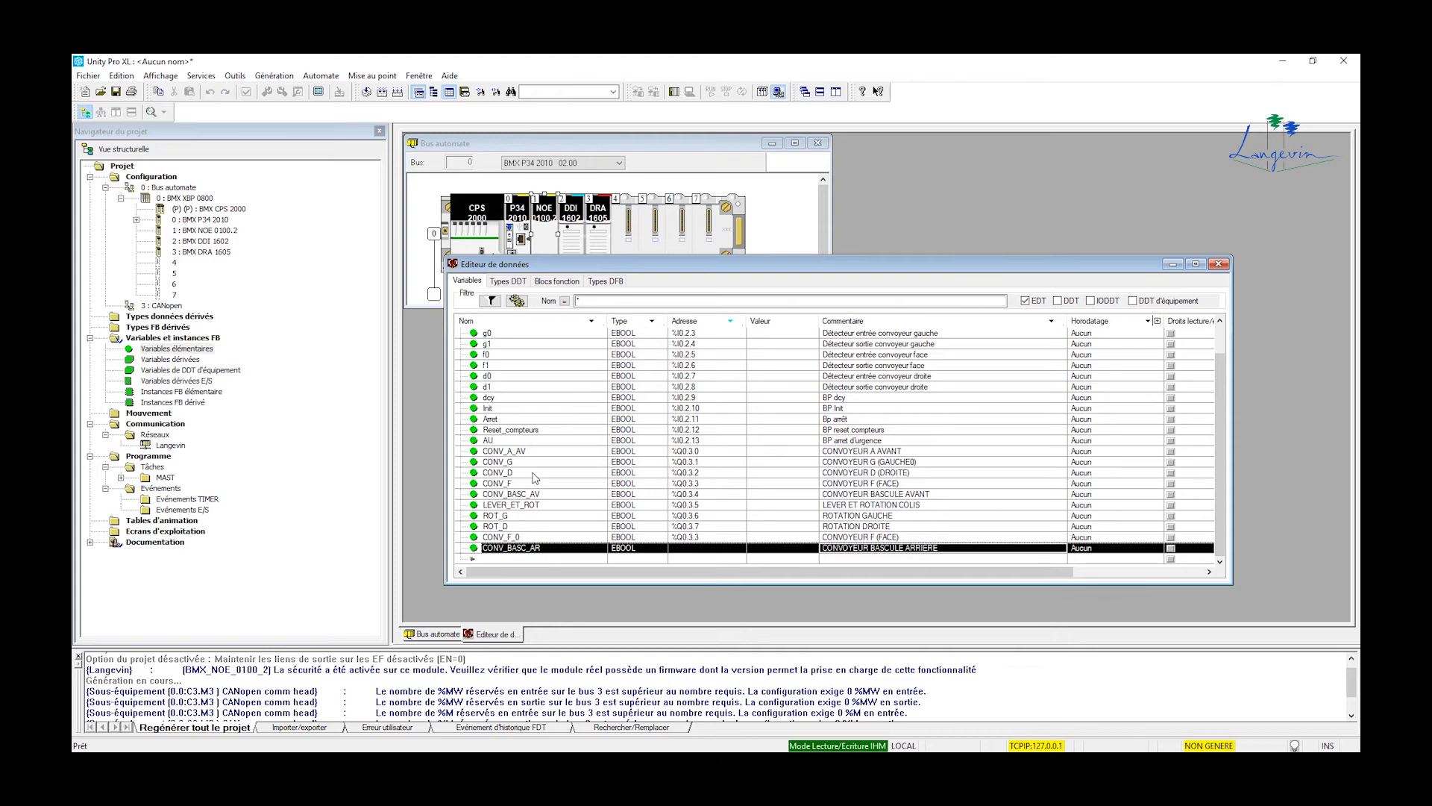
# Add a variable named H_Init below CONV_BASC_AR
pyautogui.click(520, 560)
pyautogui.write('H')
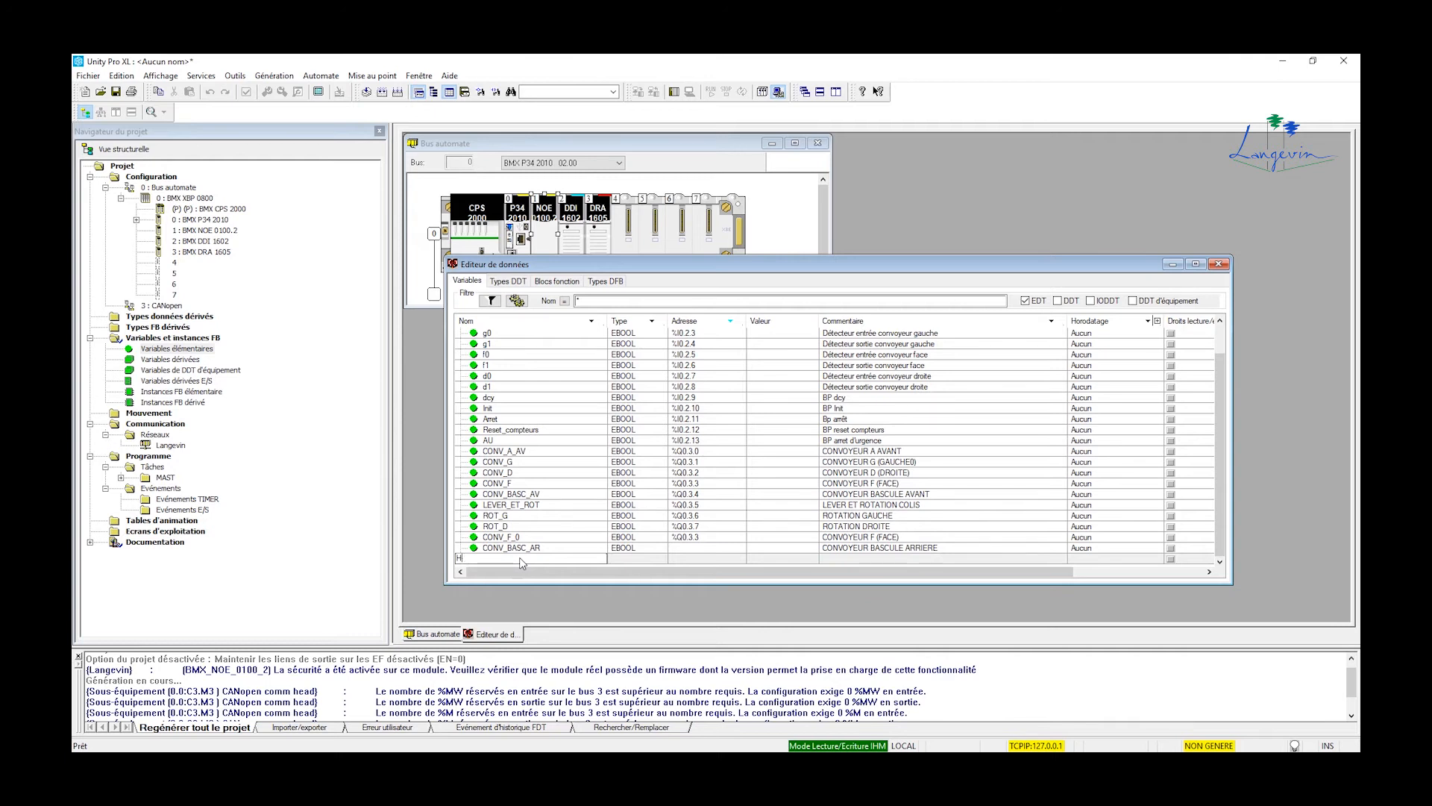
pyautogui.write('_Init')
pyautogui.click(714, 560)
pyautogui.click(698, 537)
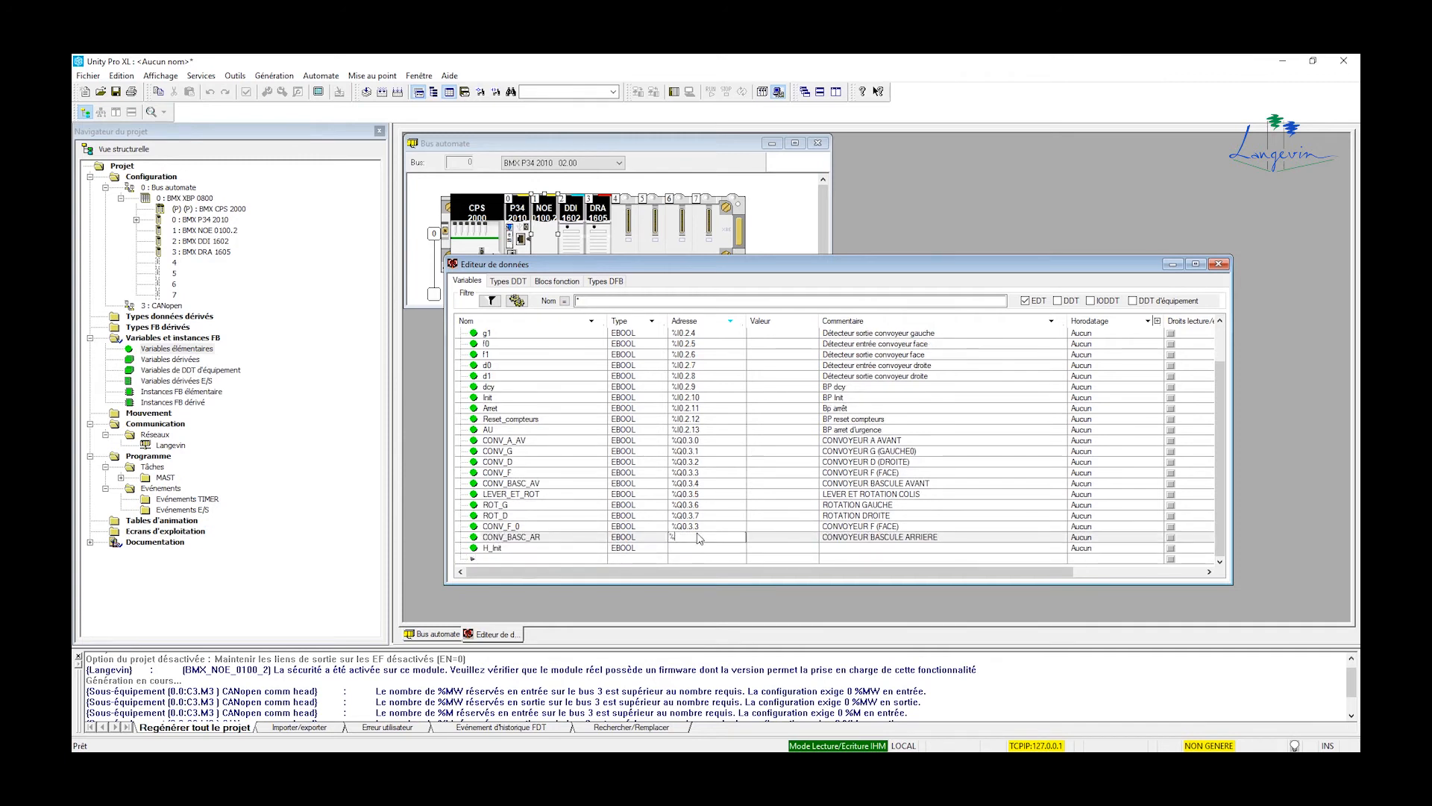
pyautogui.write('%Q0.3.')
pyautogui.press('Return')
pyautogui.click(817, 443)
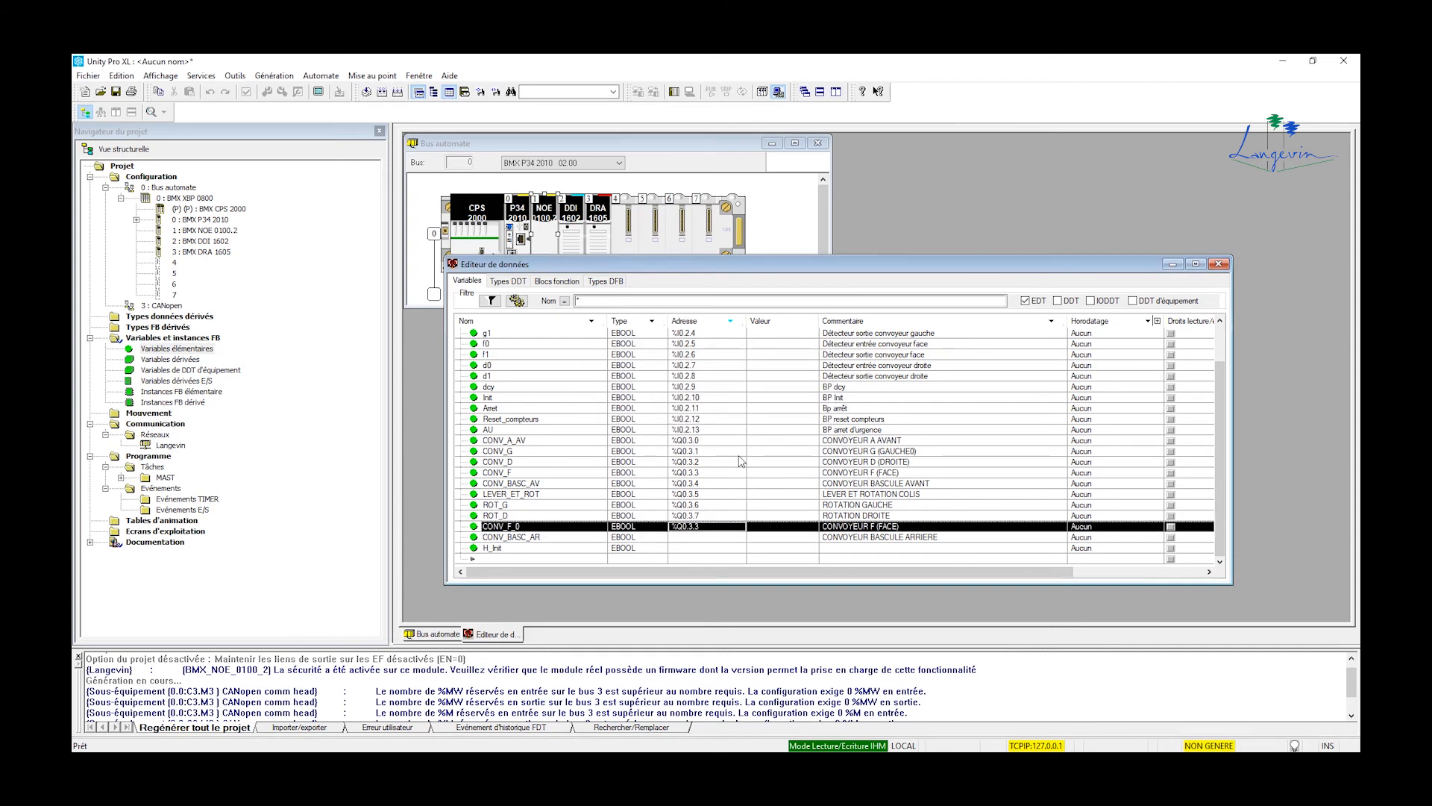
# Assign the address %Q0.3.8 to CONV_F_0 and %Q0.3.9 to CONV_BASC_AR
pyautogui.click(706, 525)
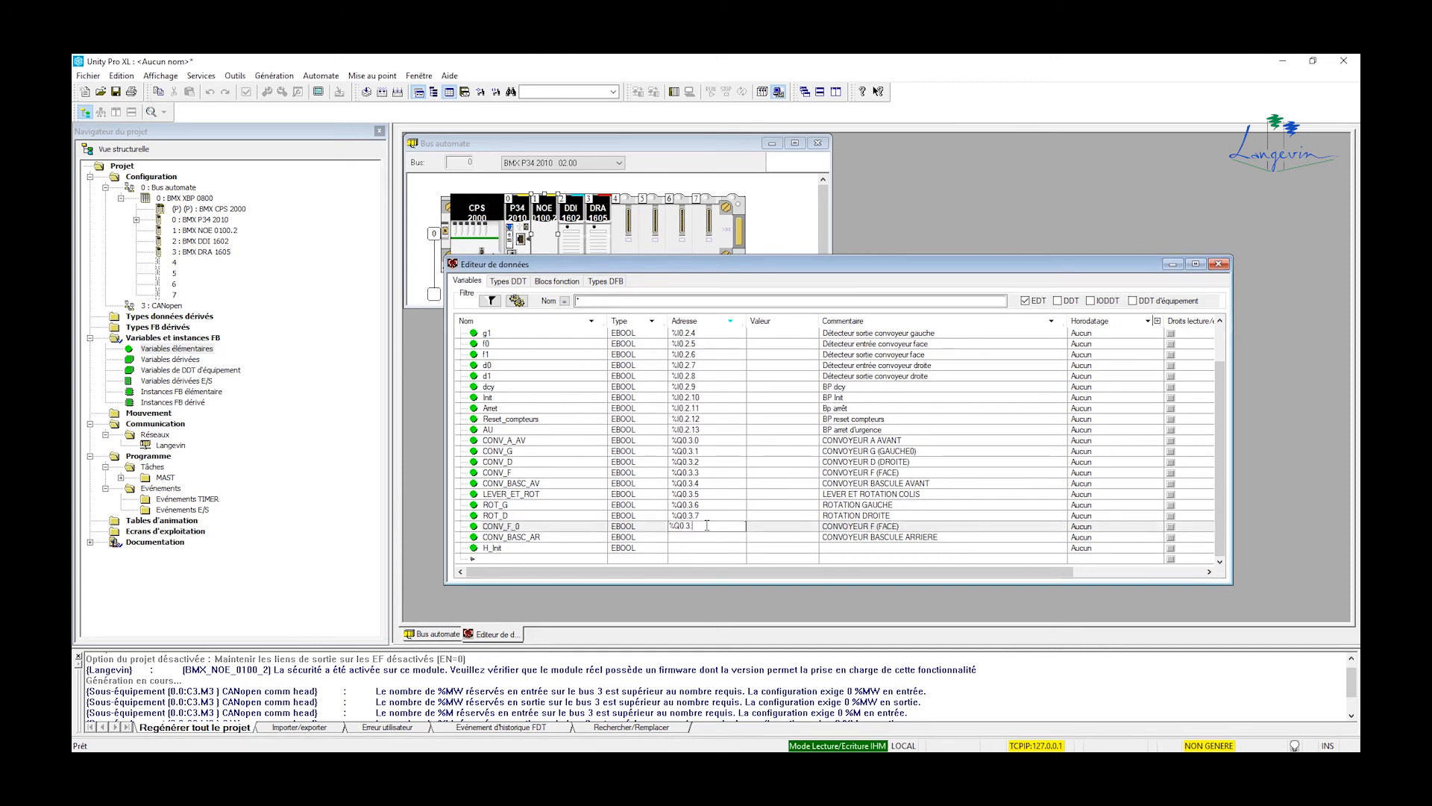
pyautogui.click(683, 537)
pyautogui.write('%Q0.3.9')
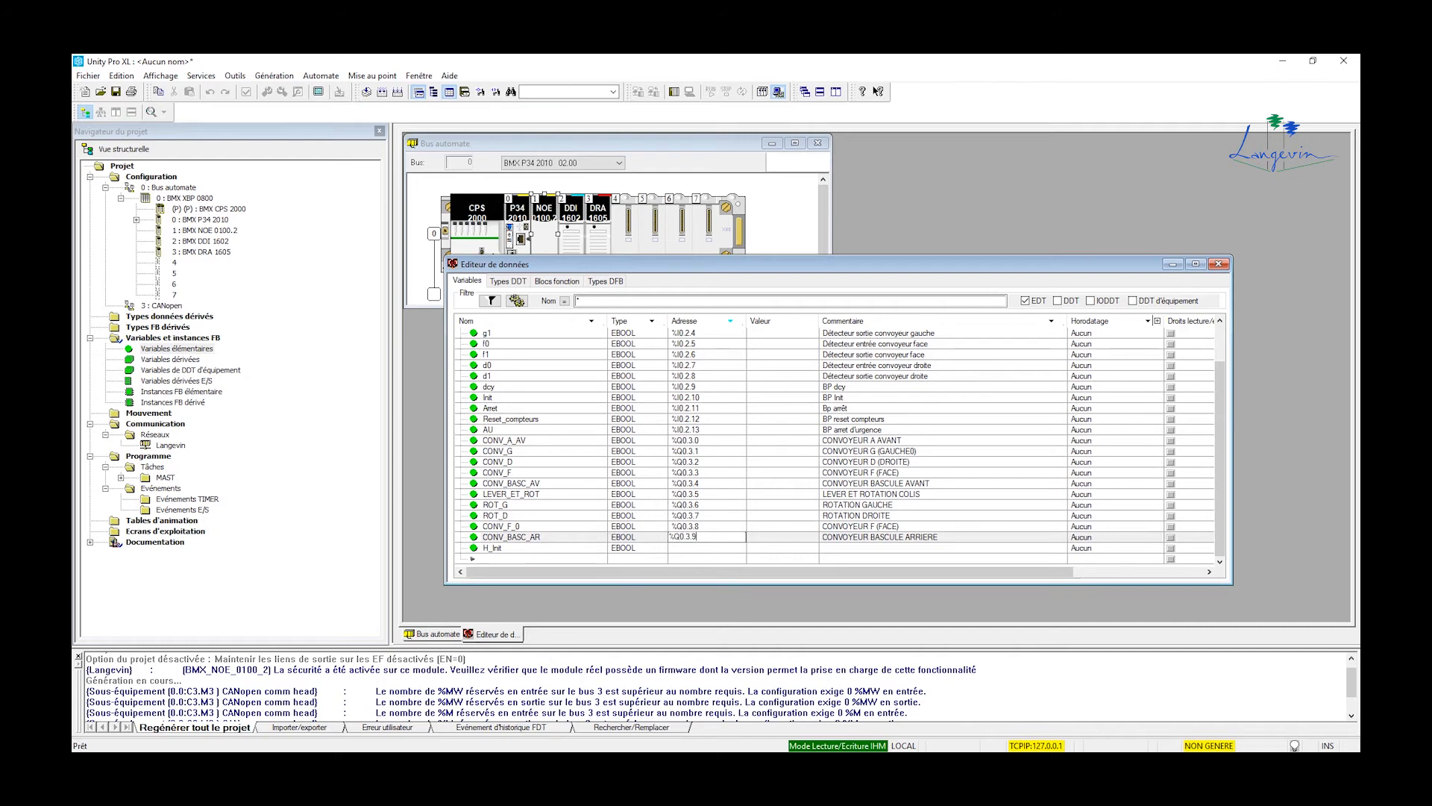
# Assign the address %Q0.3.10 and the comment "Voyant Init" to the variable H_Init
pyautogui.click(689, 547)
pyautogui.write('%Q0')
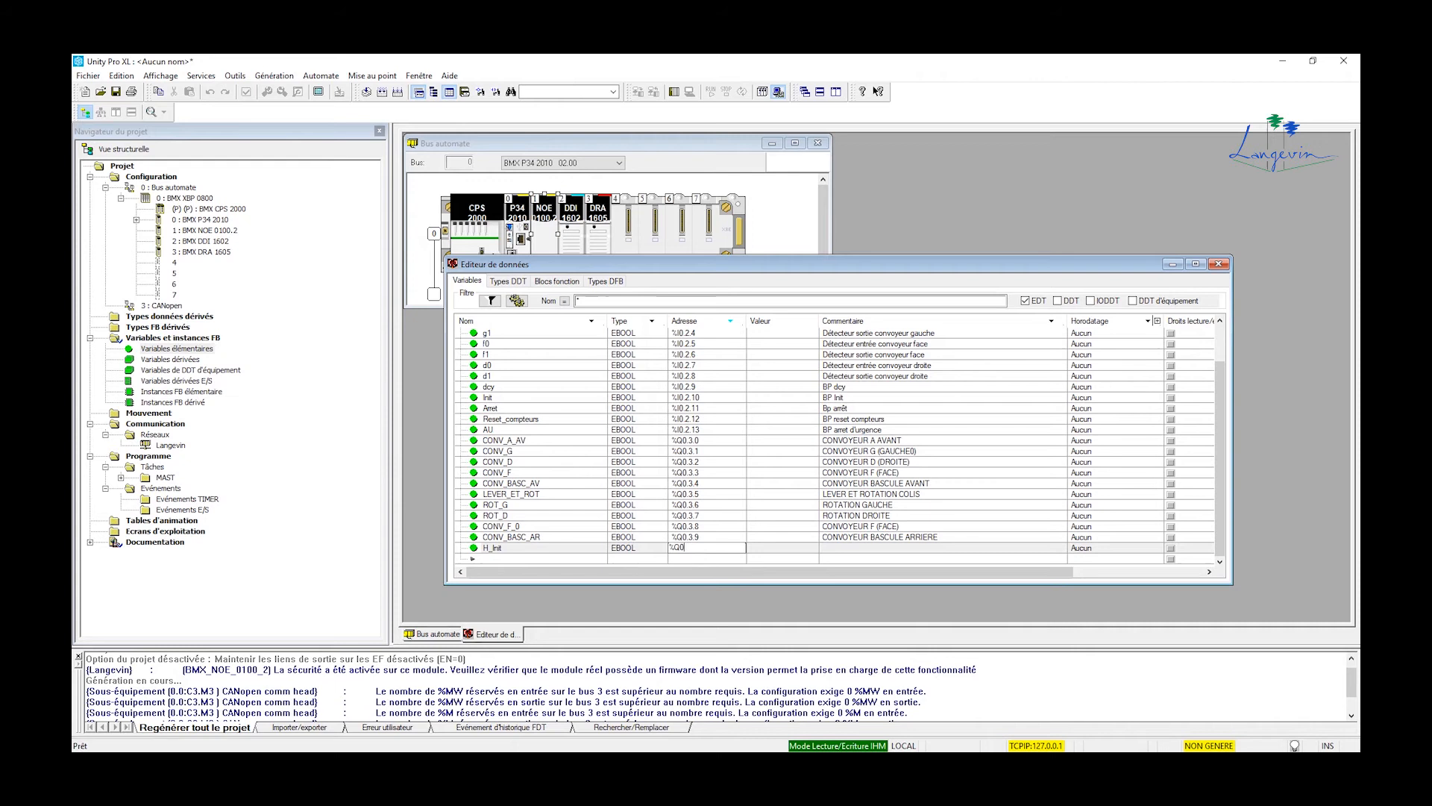
pyautogui.write('.3.10')
pyautogui.click(861, 551)
pyautogui.write('Voyant In')
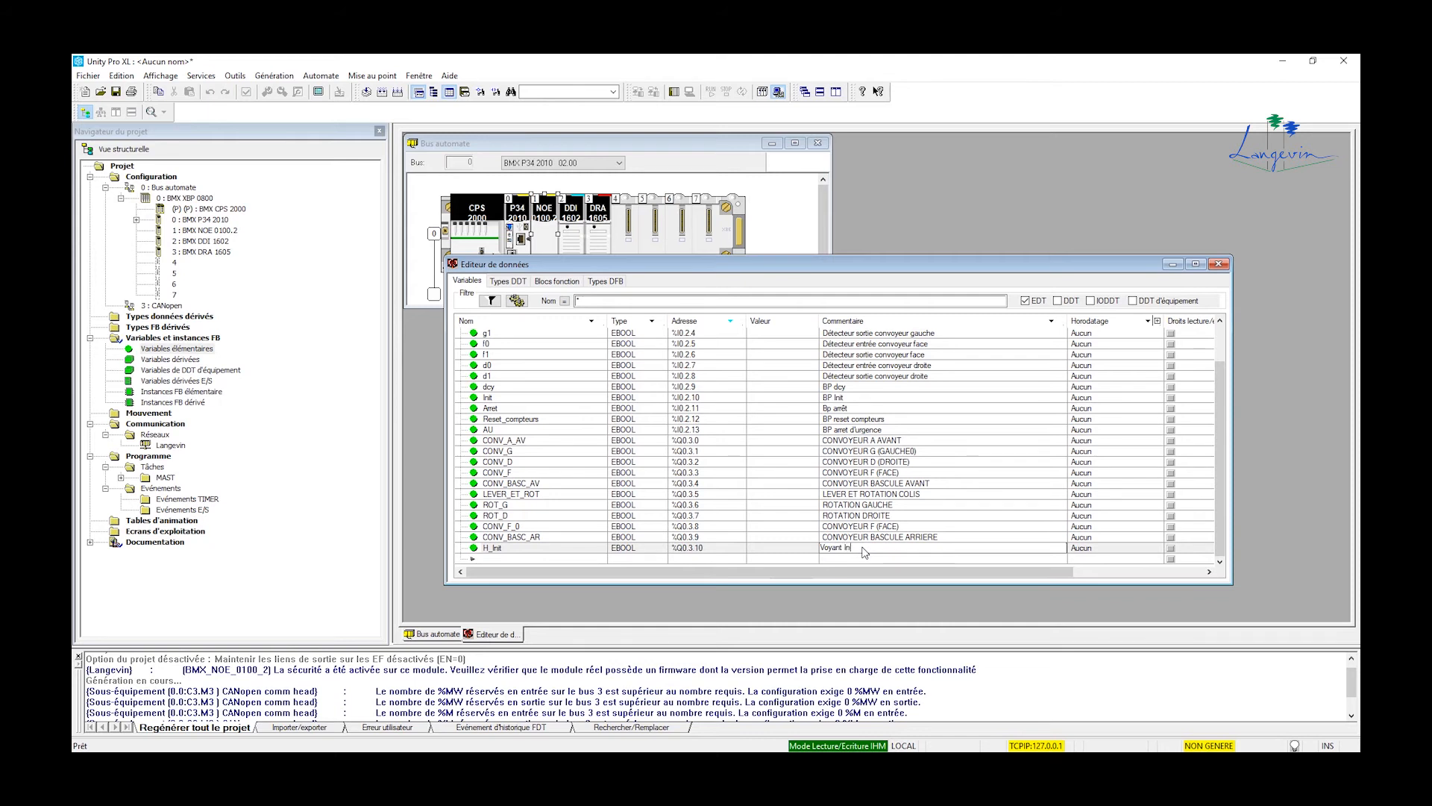
pyautogui.write('it')
pyautogui.press('Return')
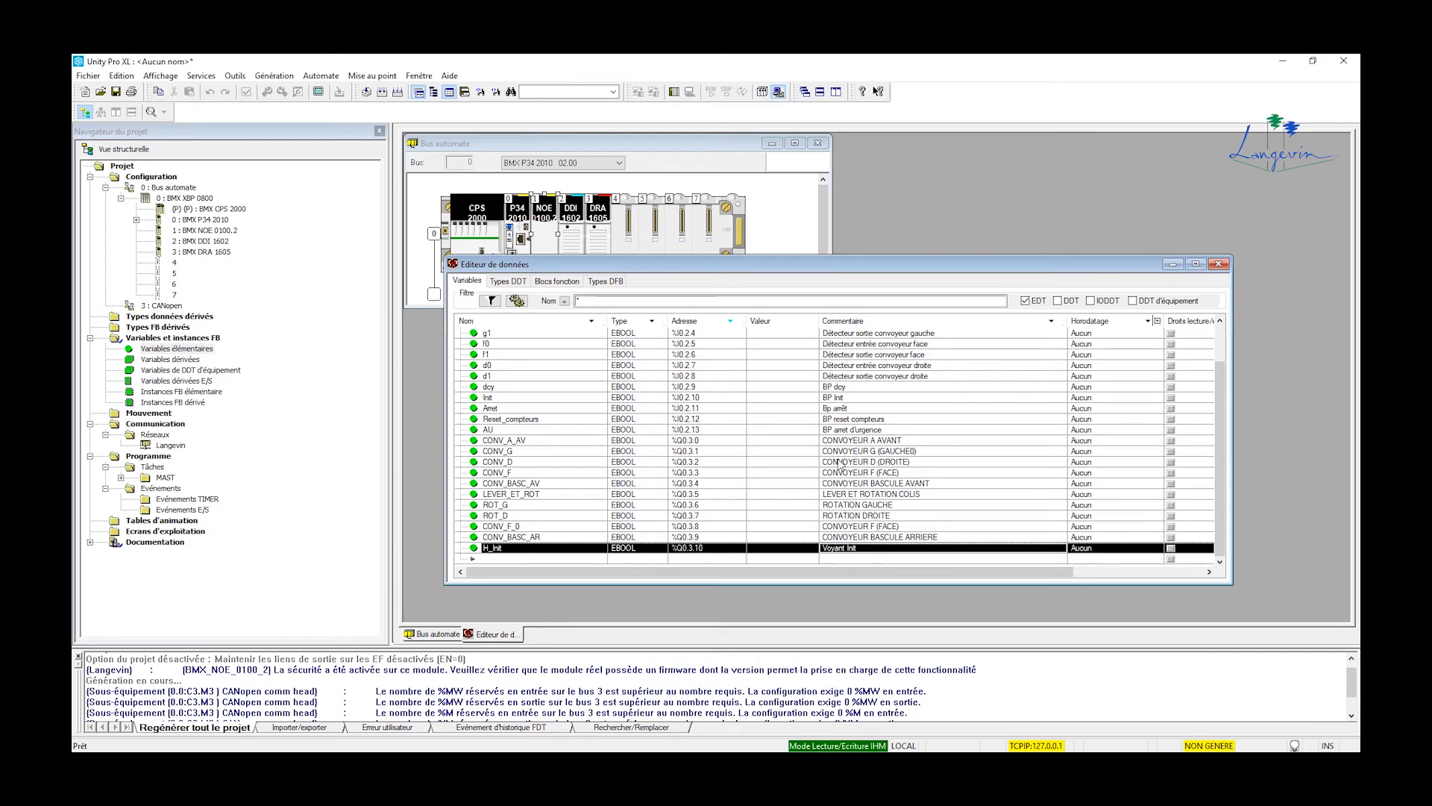
# Add a variable named CONV_A_AR below H_Init
pyautogui.click(541, 558)
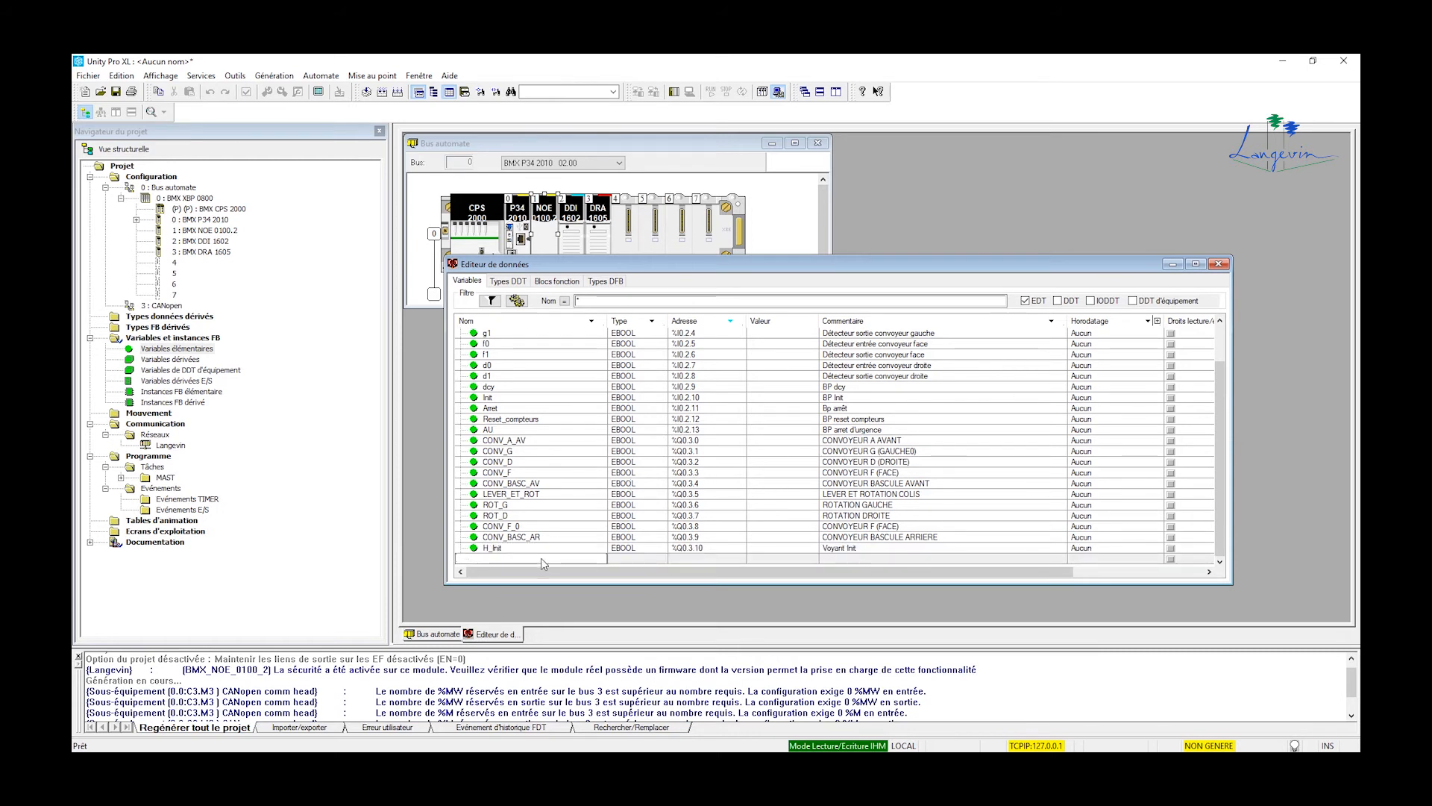
pyautogui.write('CONV_A_AR')
pyautogui.click(549, 506)
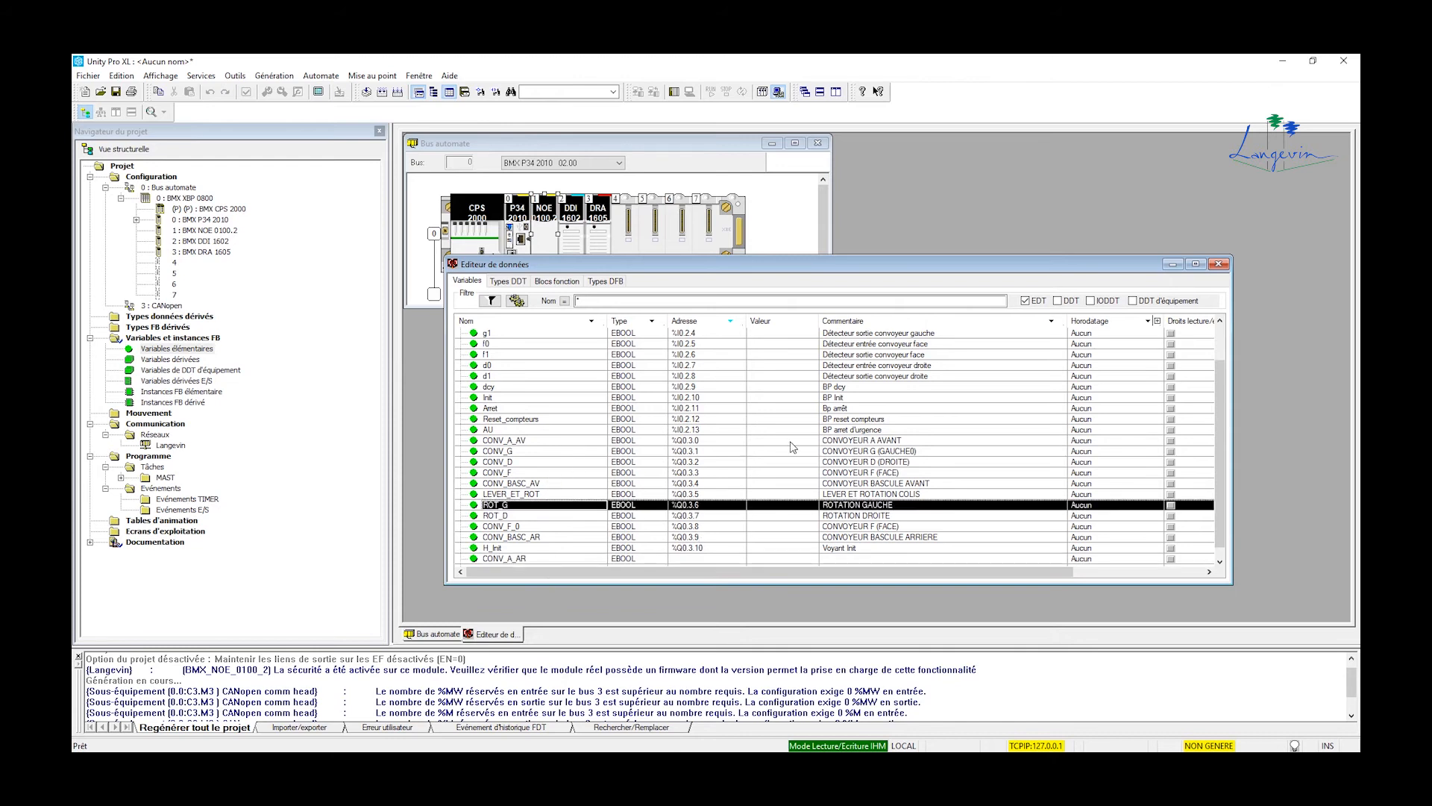
pyautogui.click(862, 442)
pyautogui.click(862, 442)
pyautogui.moveTo(897, 441); pyautogui.dragTo(820, 442)
pyautogui.click(809, 443)
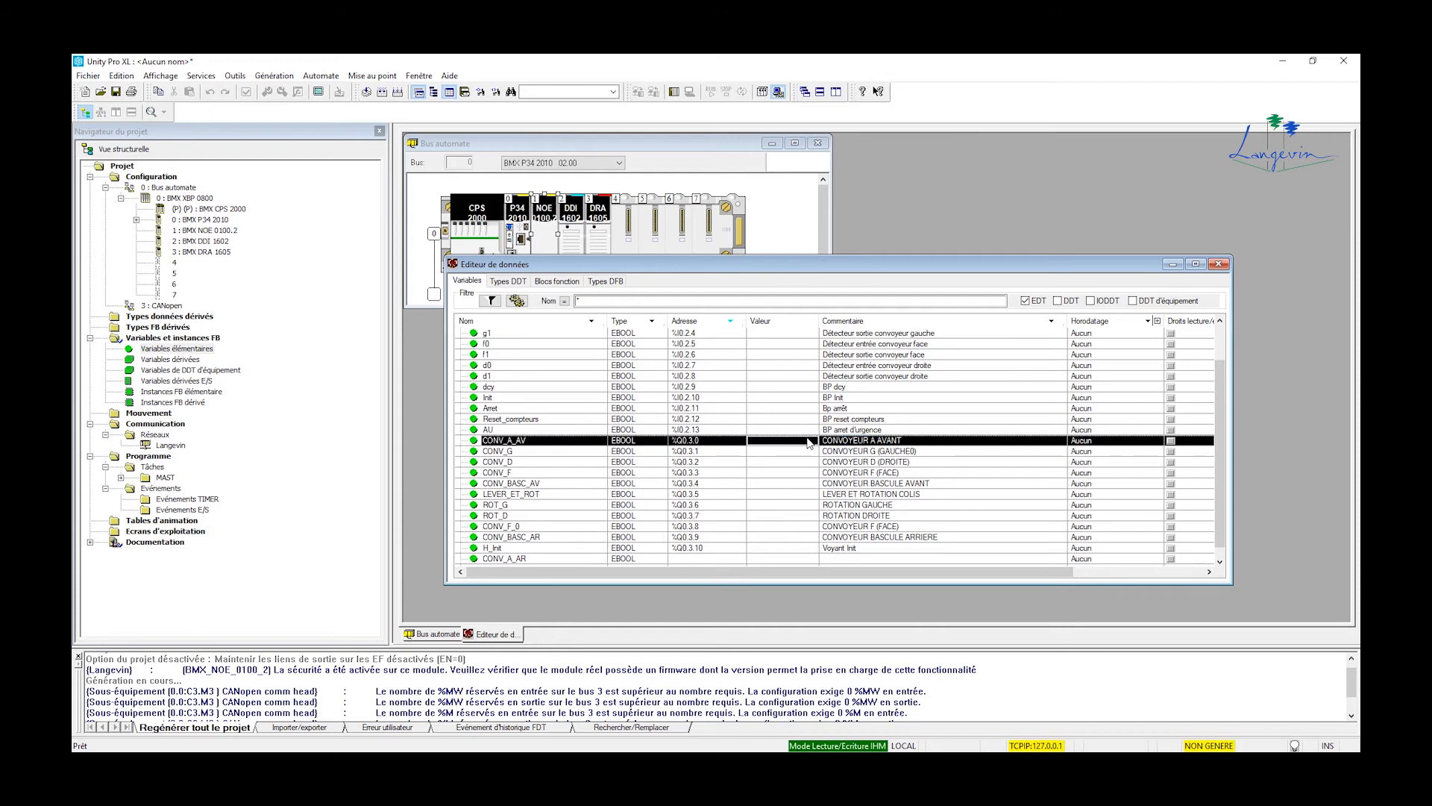
pyautogui.click(851, 559)
pyautogui.click(851, 559)
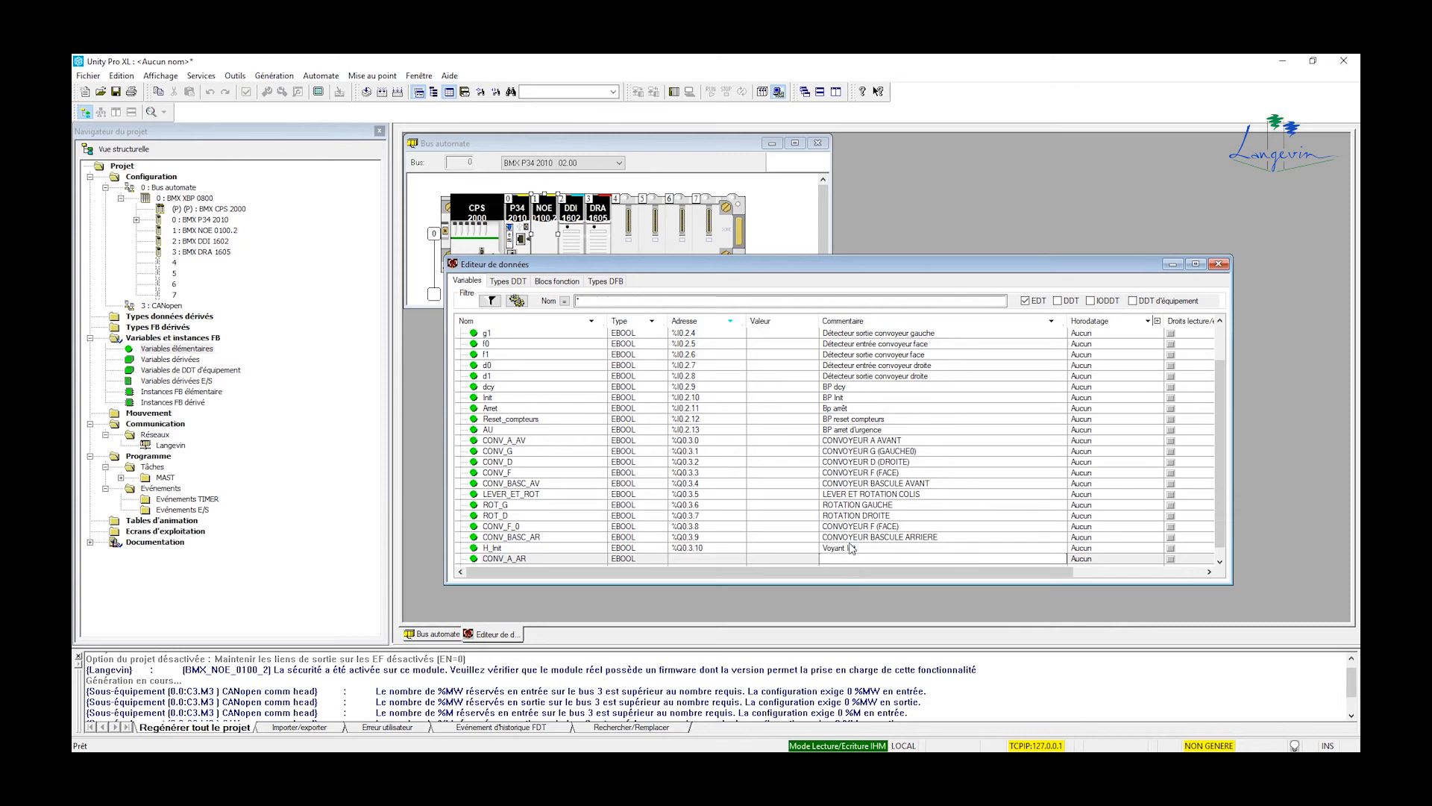
# Copy the comment of CONV_A_AV to CONV_A_AR and change it to "CONVOYEUR A ARRIERE"
pyautogui.doubleClick(893, 441)
pyautogui.hotkey('ctrl', 'c')
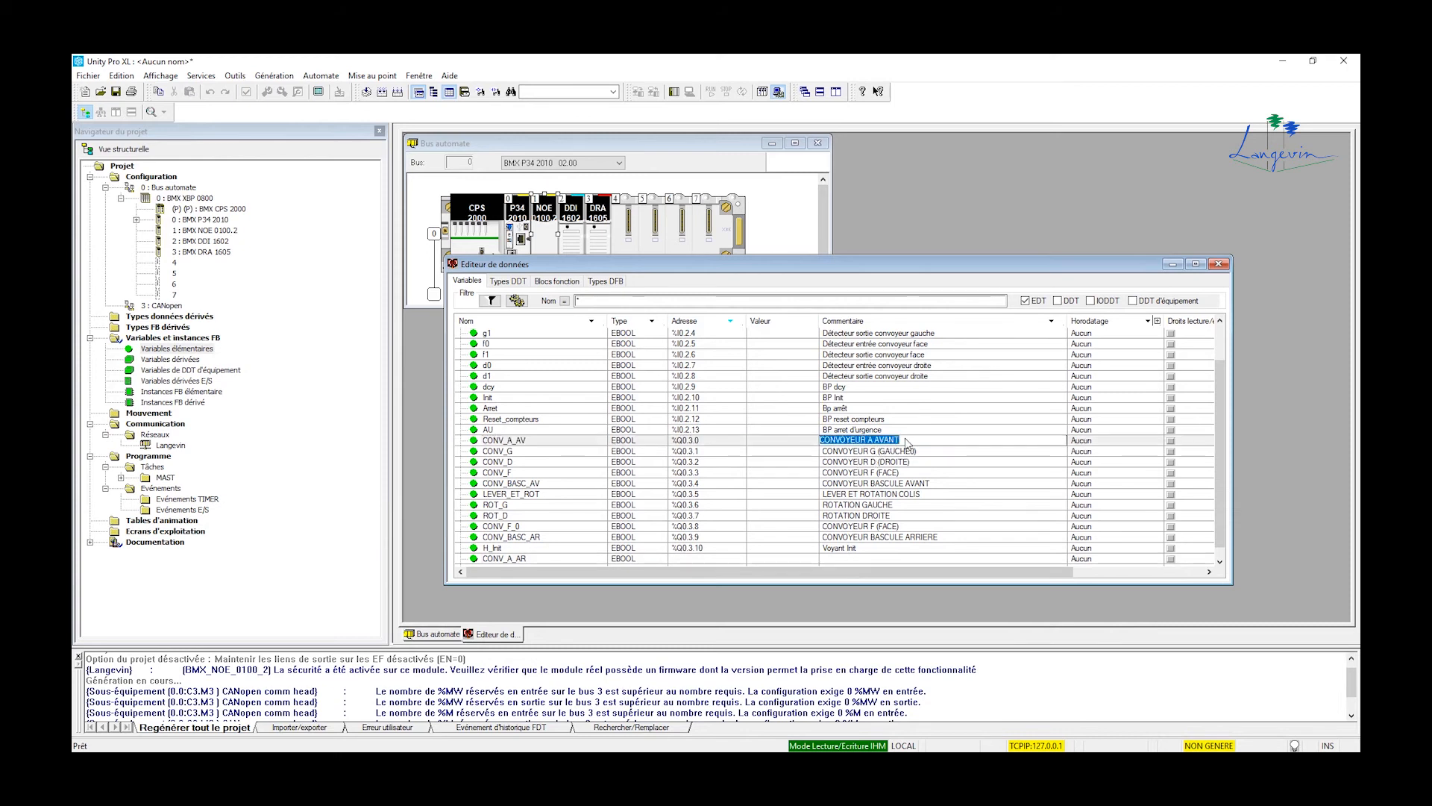
pyautogui.scroll(-1, 907, 443)
pyautogui.click(860, 558)
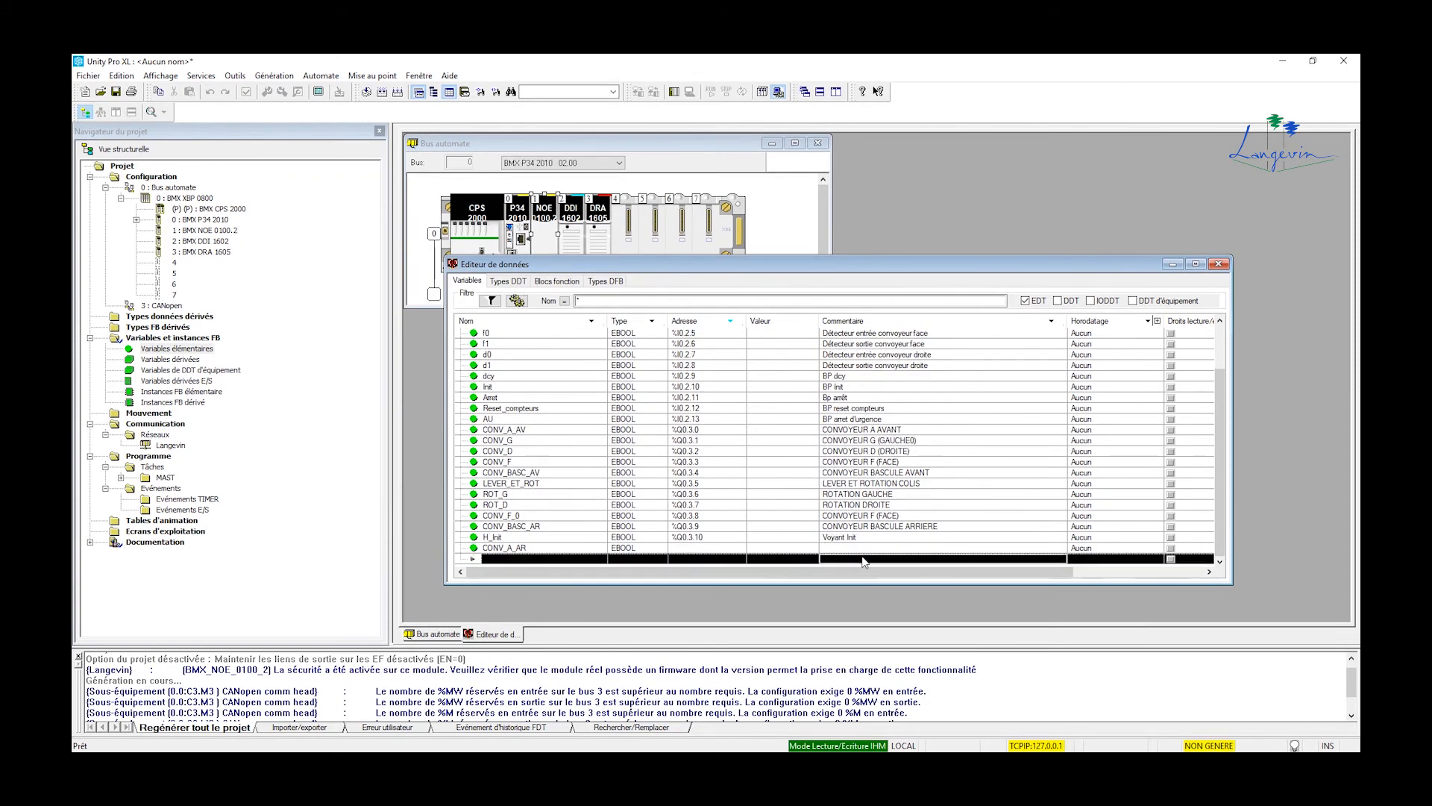
pyautogui.doubleClick(859, 548)
pyautogui.hotkey('ctrl', 'v')
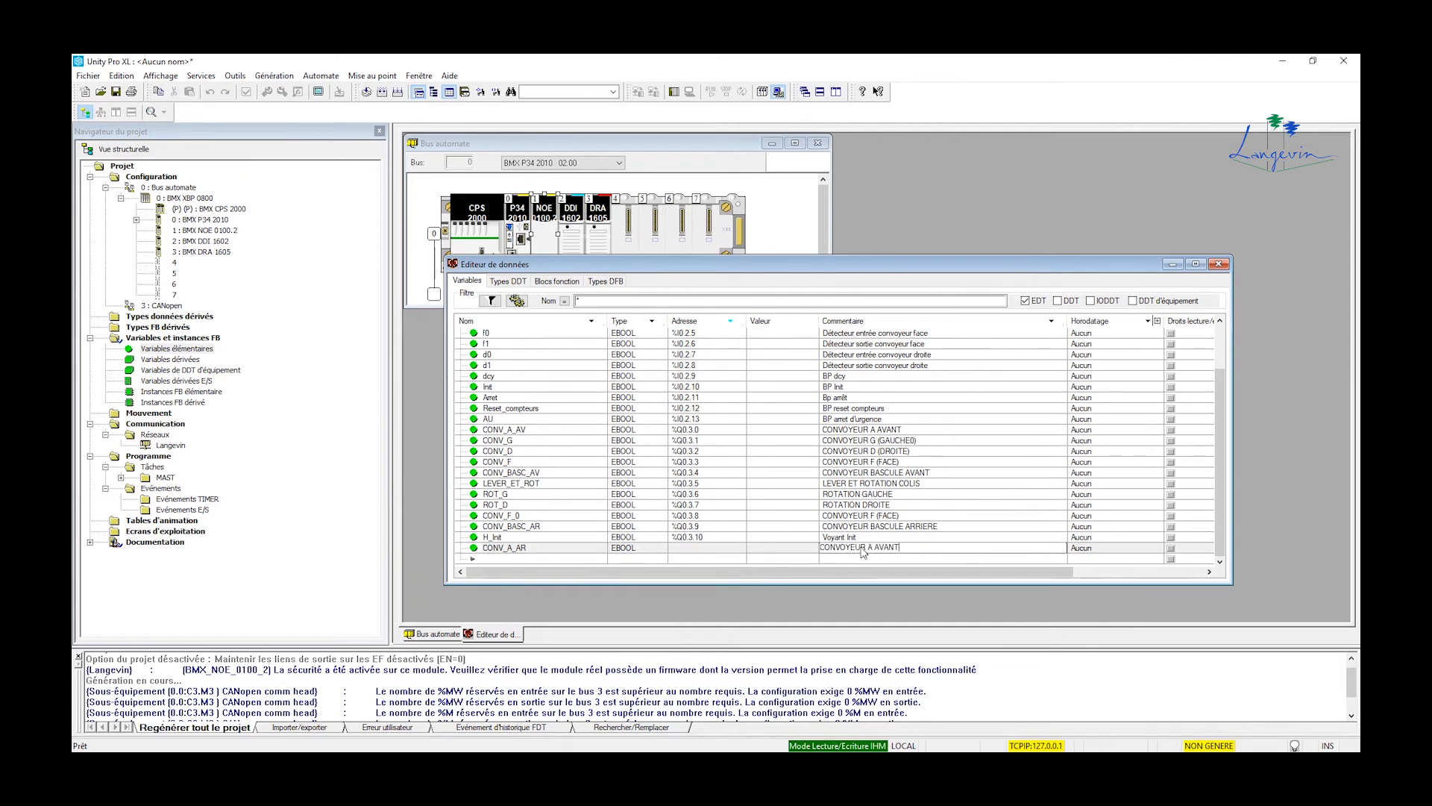
pyautogui.doubleClick(884, 548)
pyautogui.write('ARRIERE')
# Assign the address %Q0.3.11 to the variable CONV_A_AR
pyautogui.click(694, 549)
pyautogui.click(694, 549)
pyautogui.write('%Q')
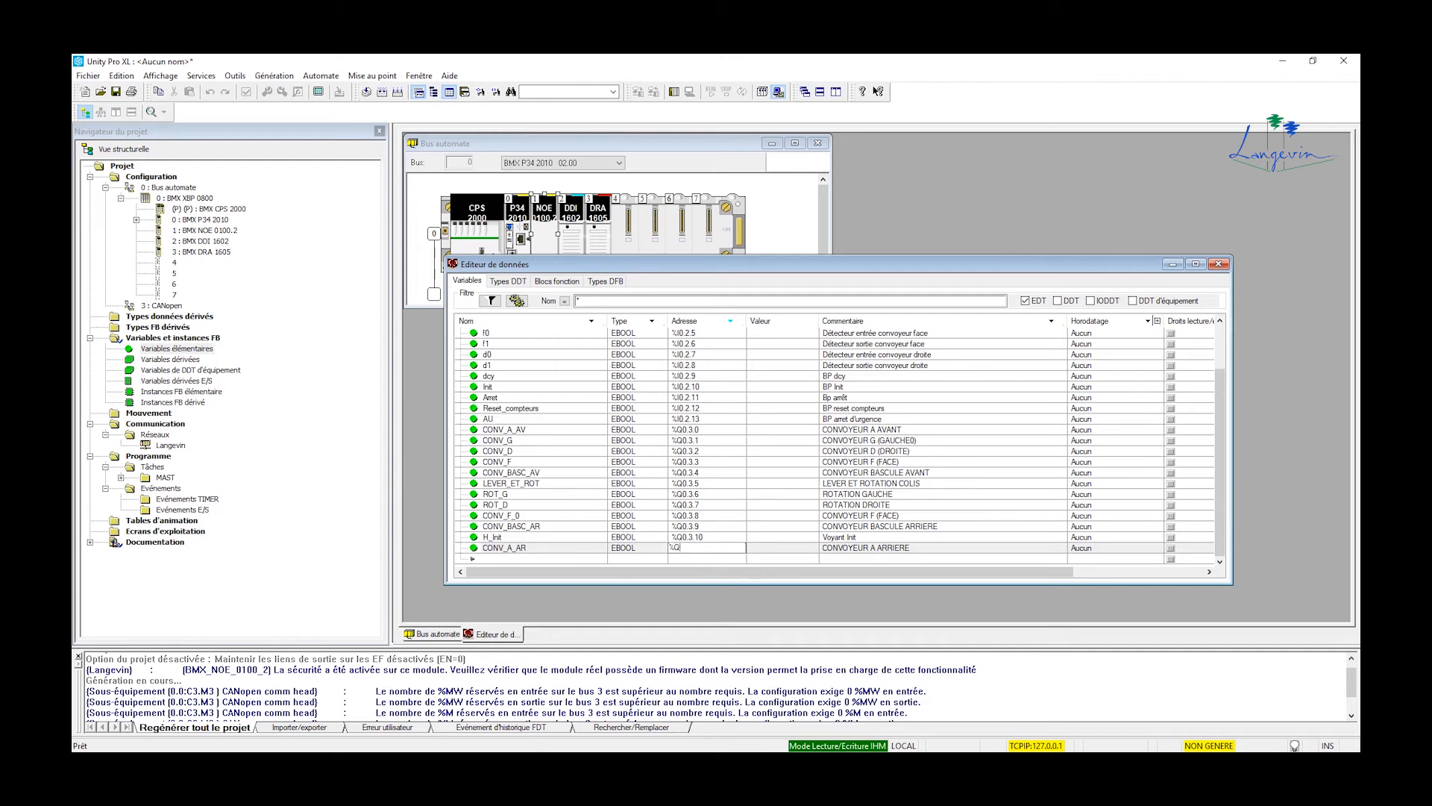
pyautogui.write('0.3.11')
pyautogui.press('Return')
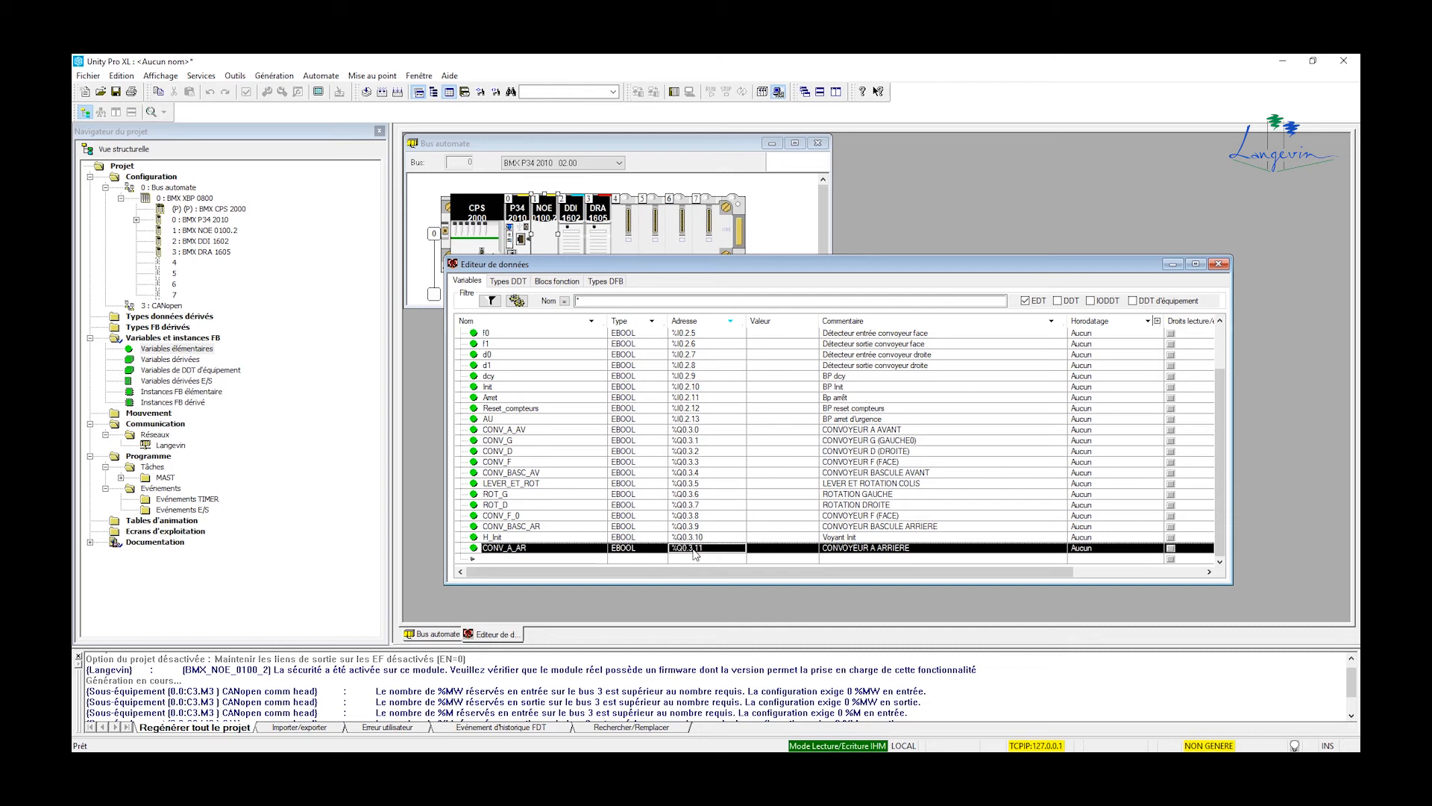
pyautogui.click(506, 559)
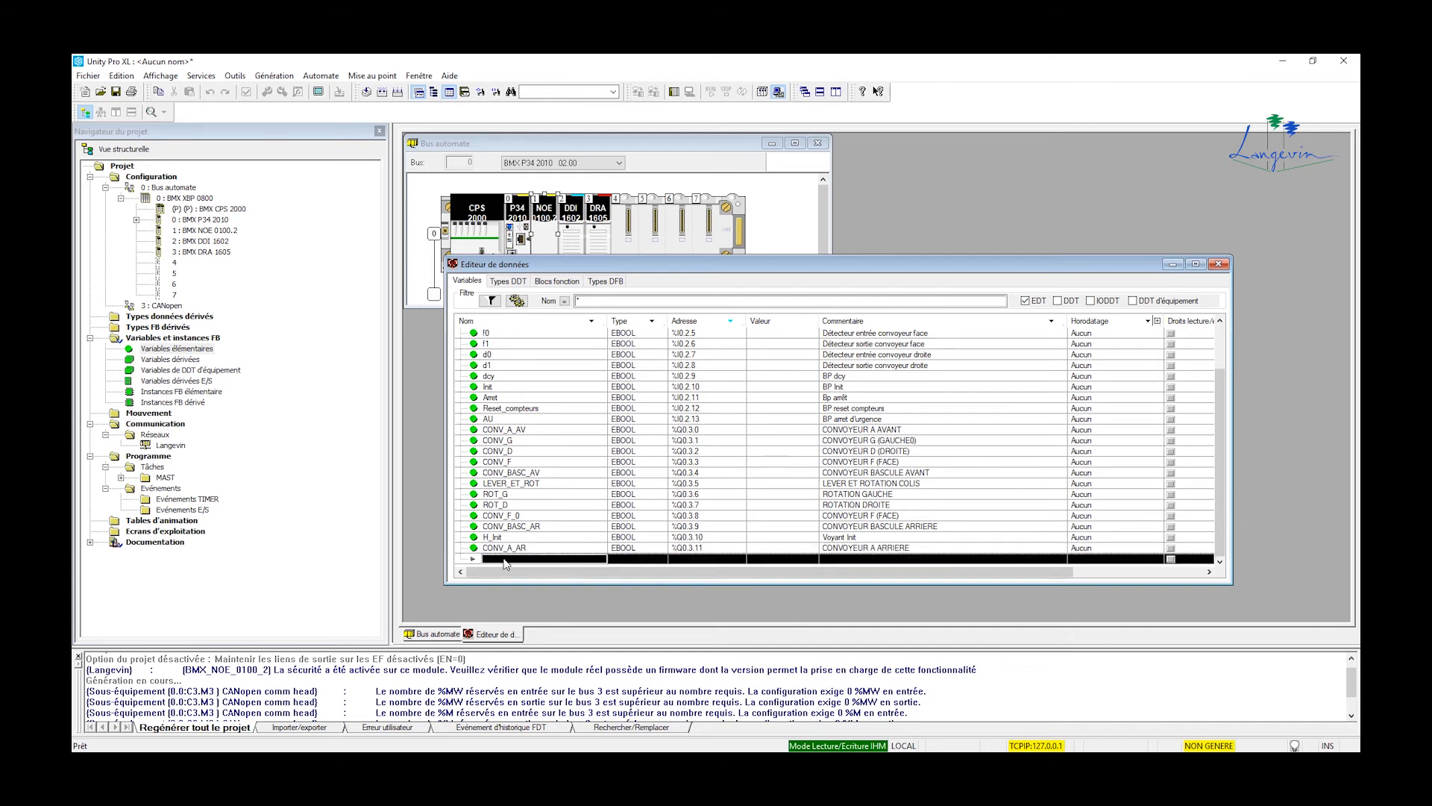
pyautogui.write('PESG')
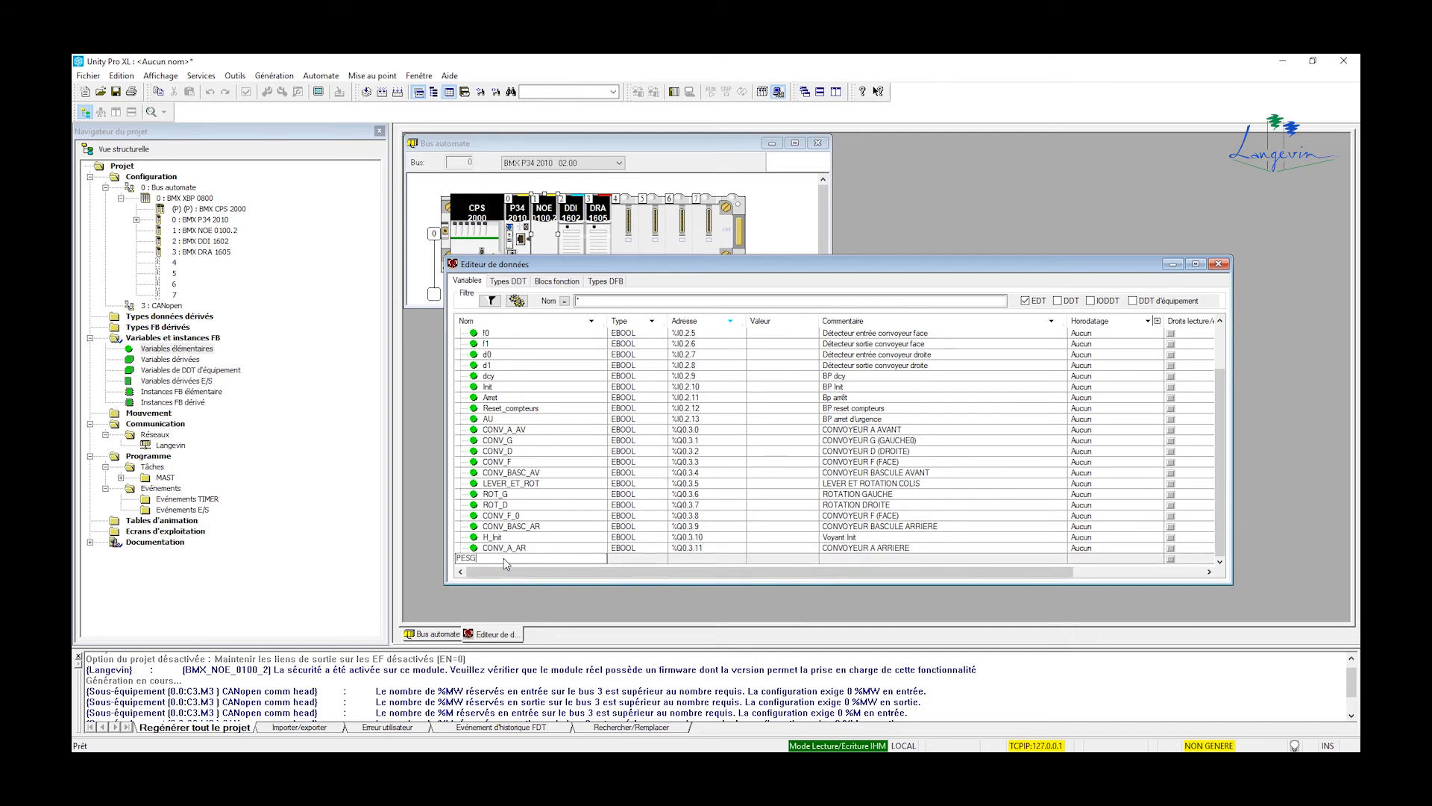
pyautogui.write('GE')
pyautogui.press('Escape')
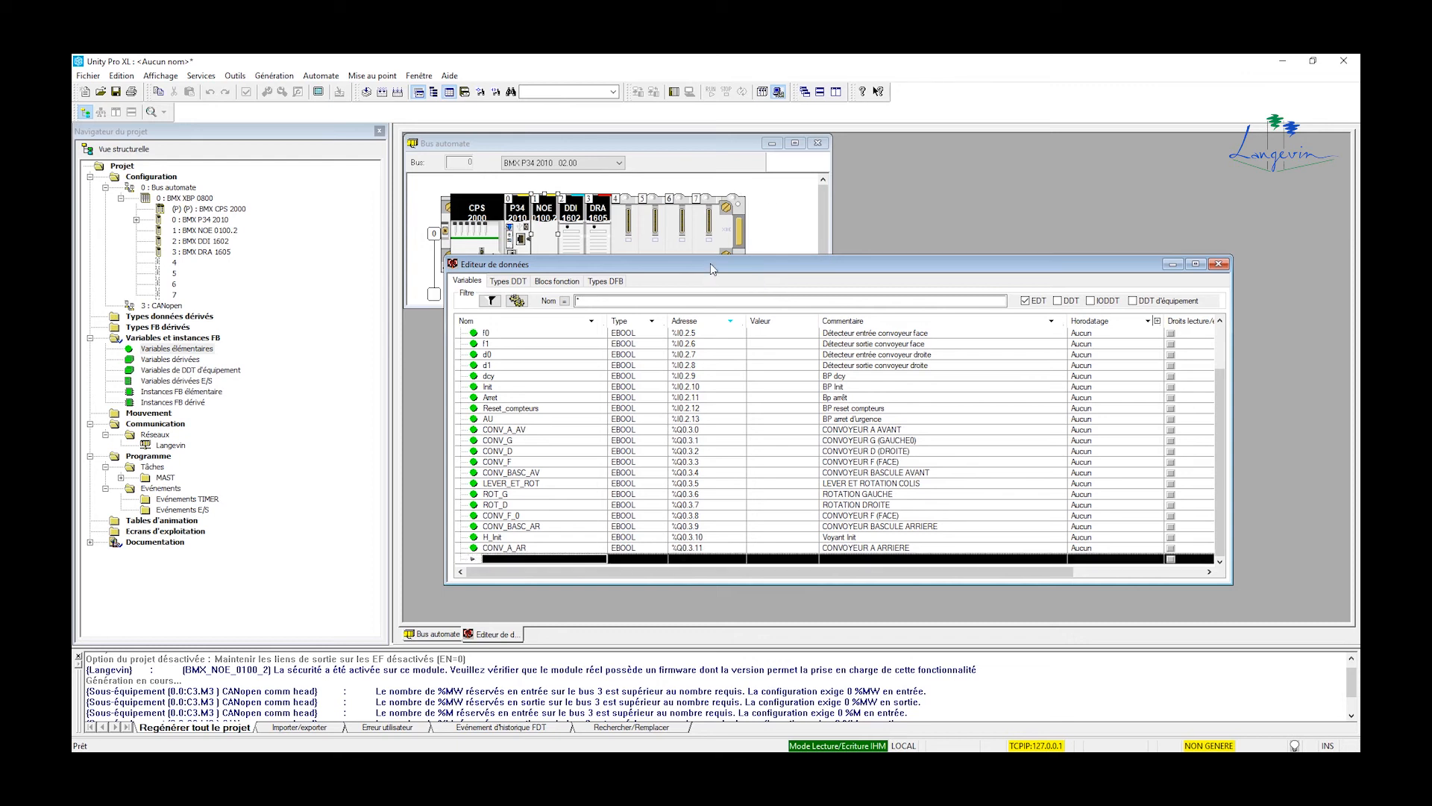
# Move the data editor window up slightly and extend its height to show more variable rows
pyautogui.click(637, 559)
pyautogui.moveTo(1083, 266); pyautogui.dragTo(1080, 238)
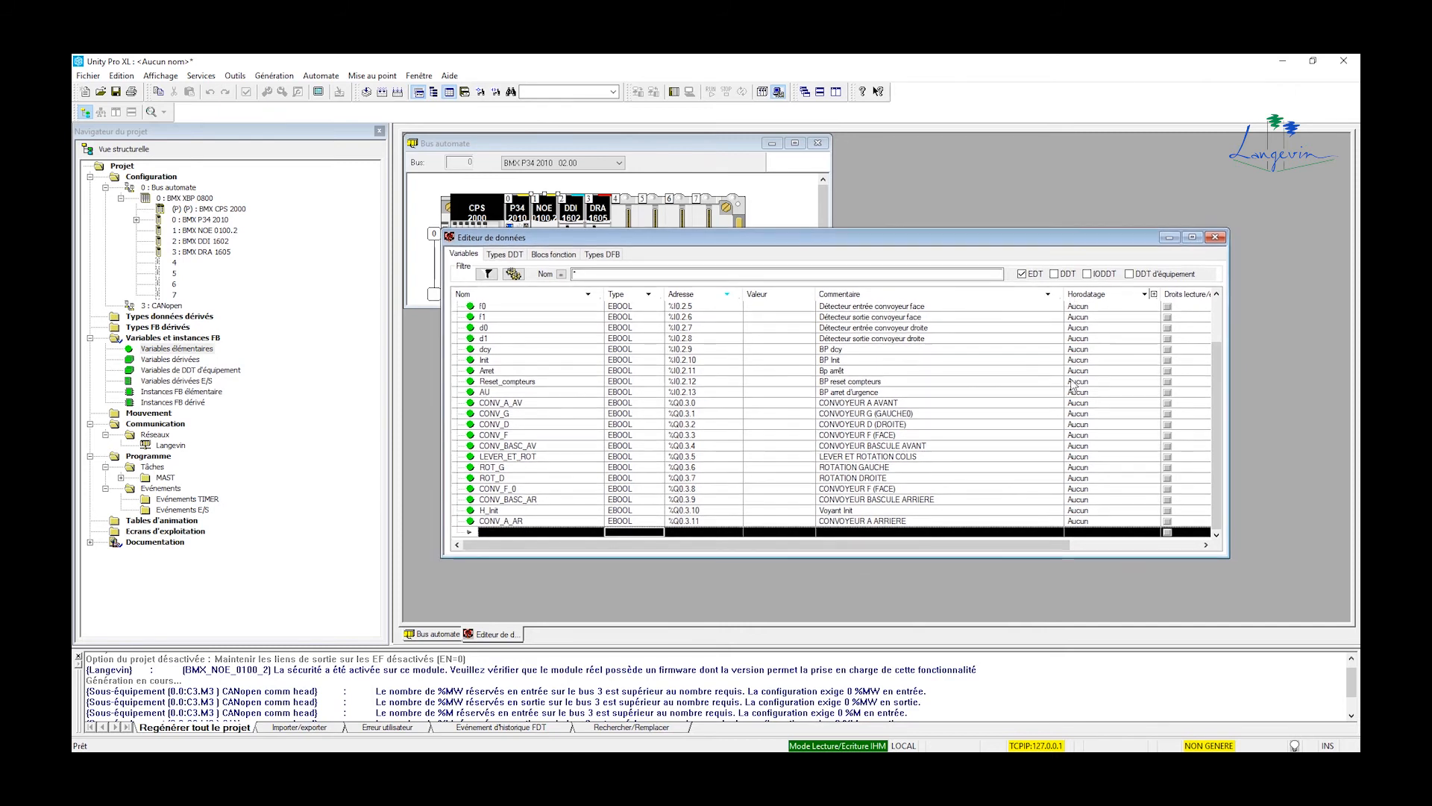
pyautogui.moveTo(1065, 556); pyautogui.dragTo(696, 603)
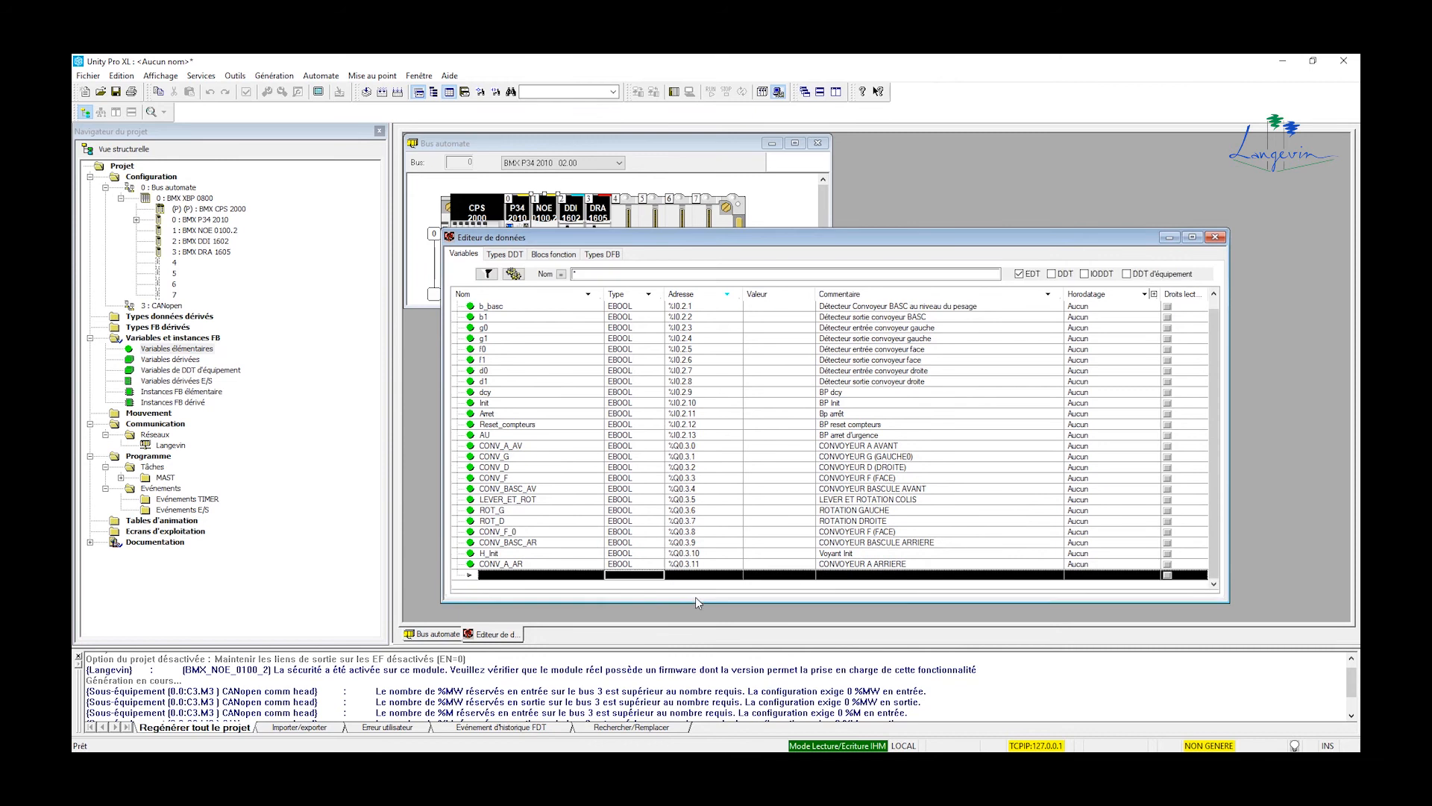
# Add a variable named PESAGE below CONV_A_AR
pyautogui.click(560, 589)
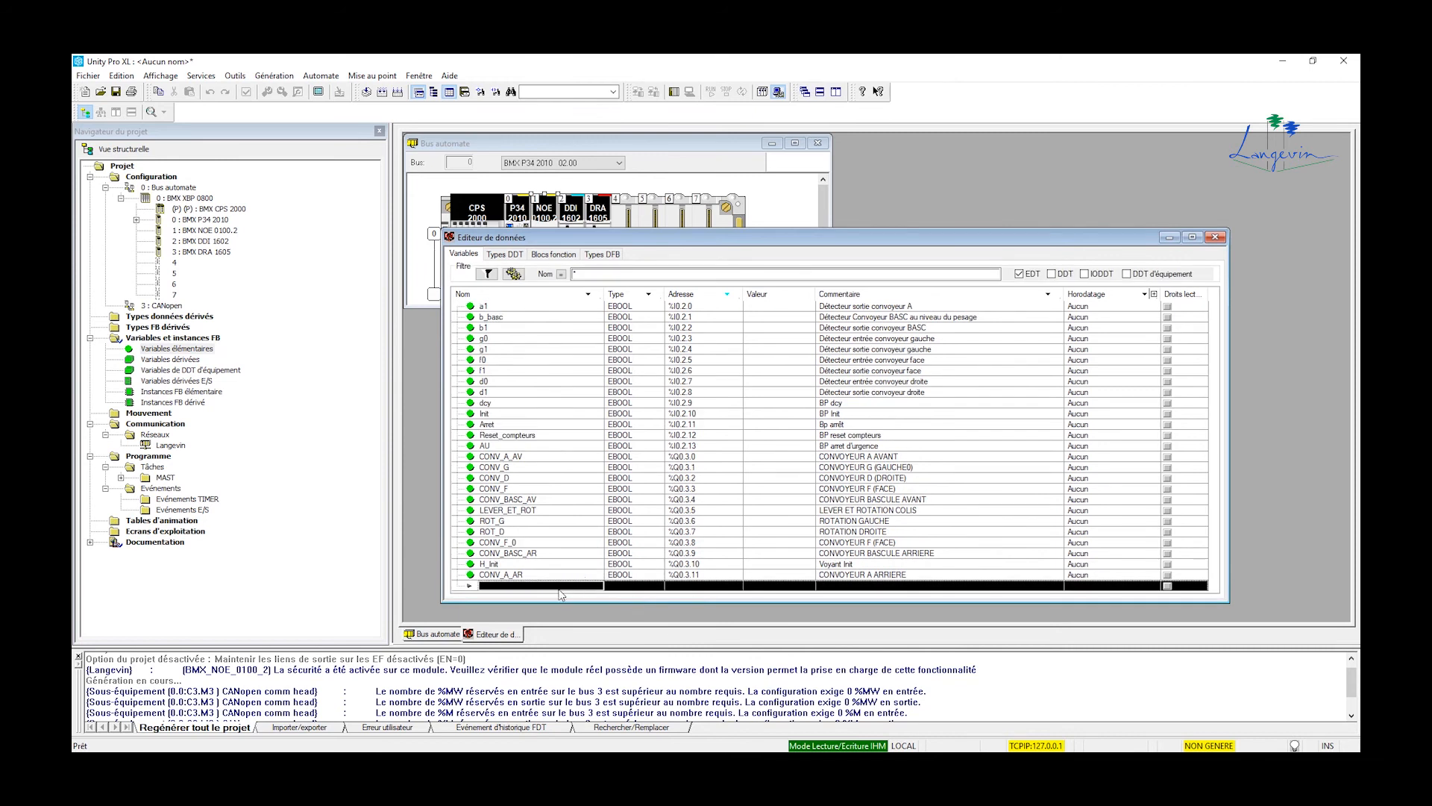
pyautogui.click(556, 590)
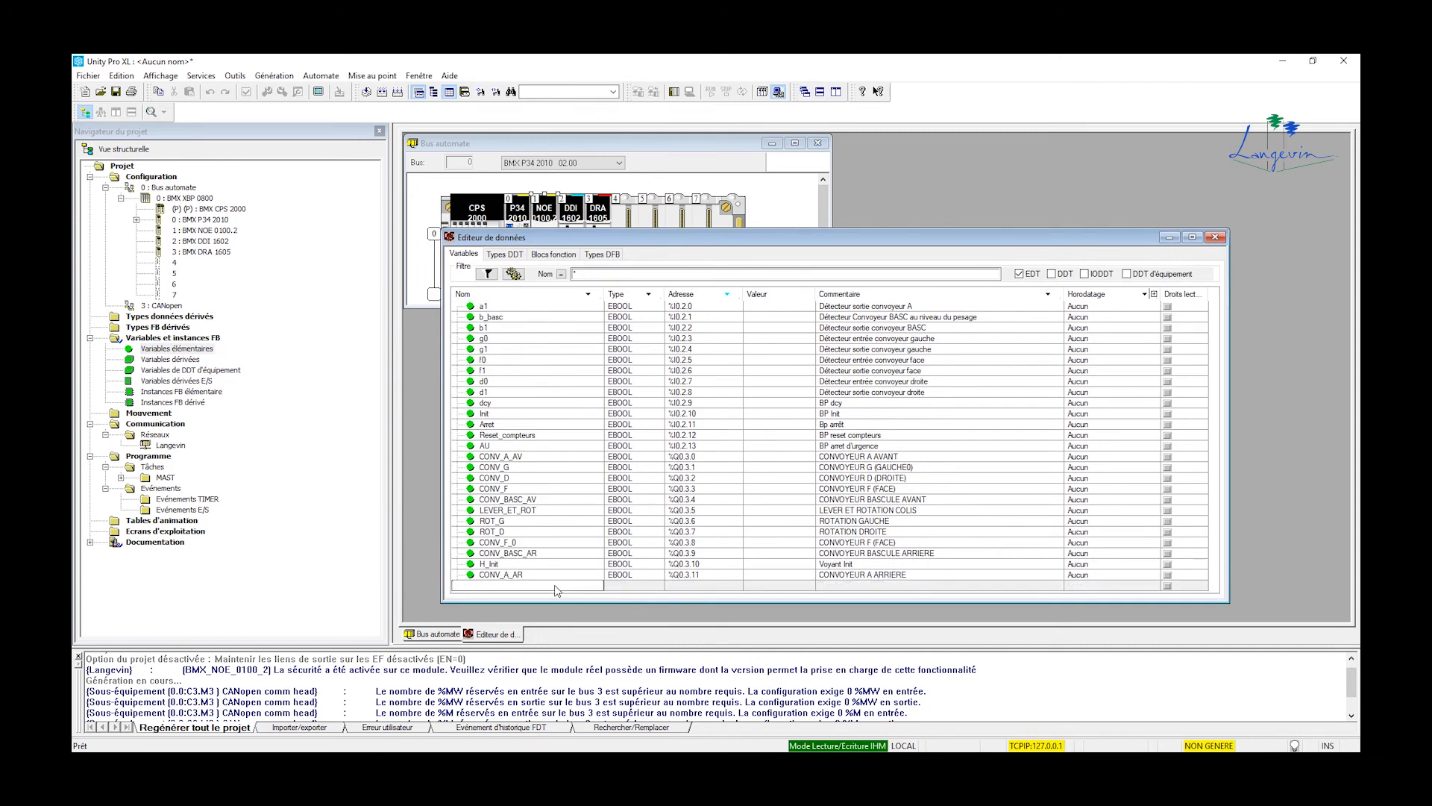
pyautogui.write('PESAGE')
pyautogui.click(647, 594)
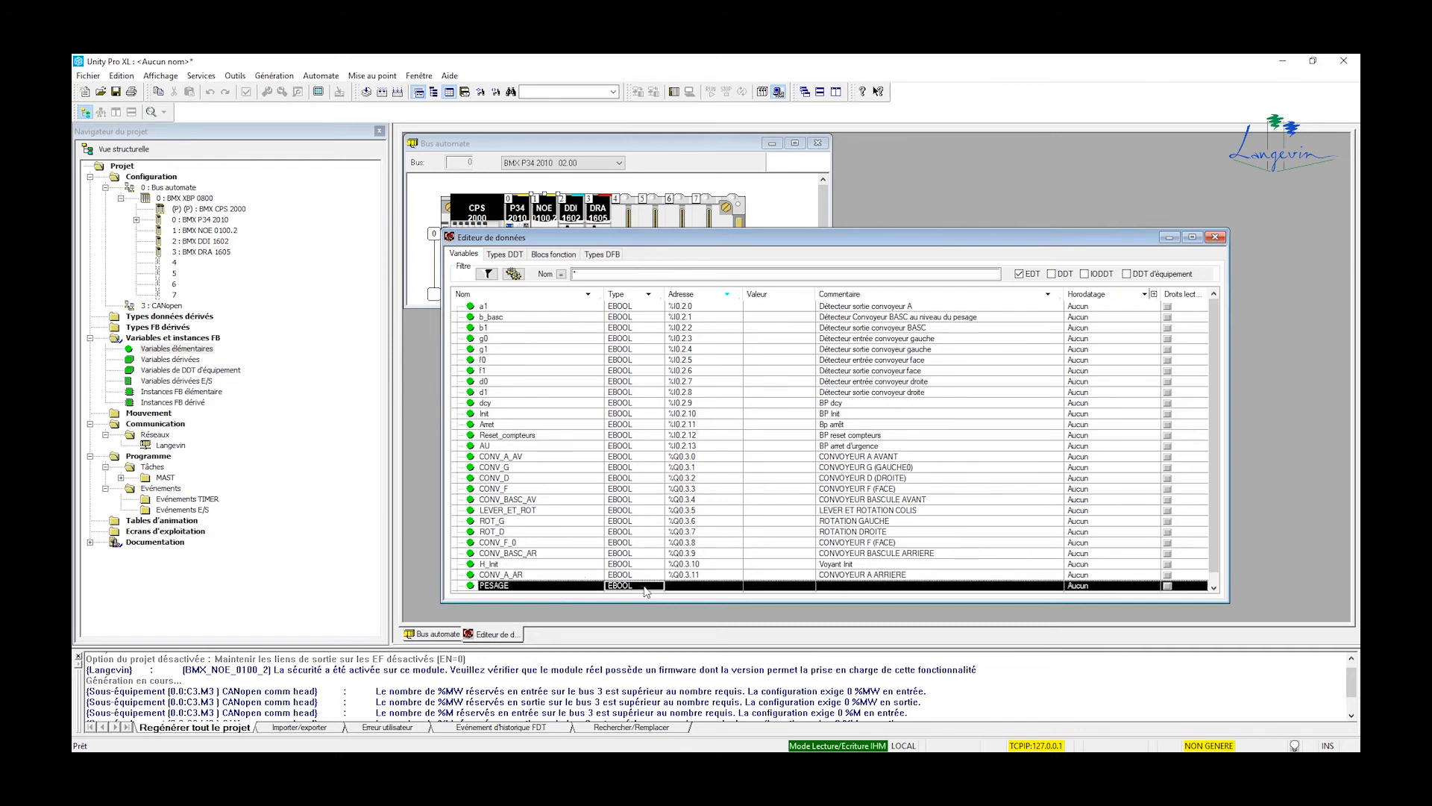
# Move the data editor window up and set the type of the PESAGE variable to INT
pyautogui.click(646, 589)
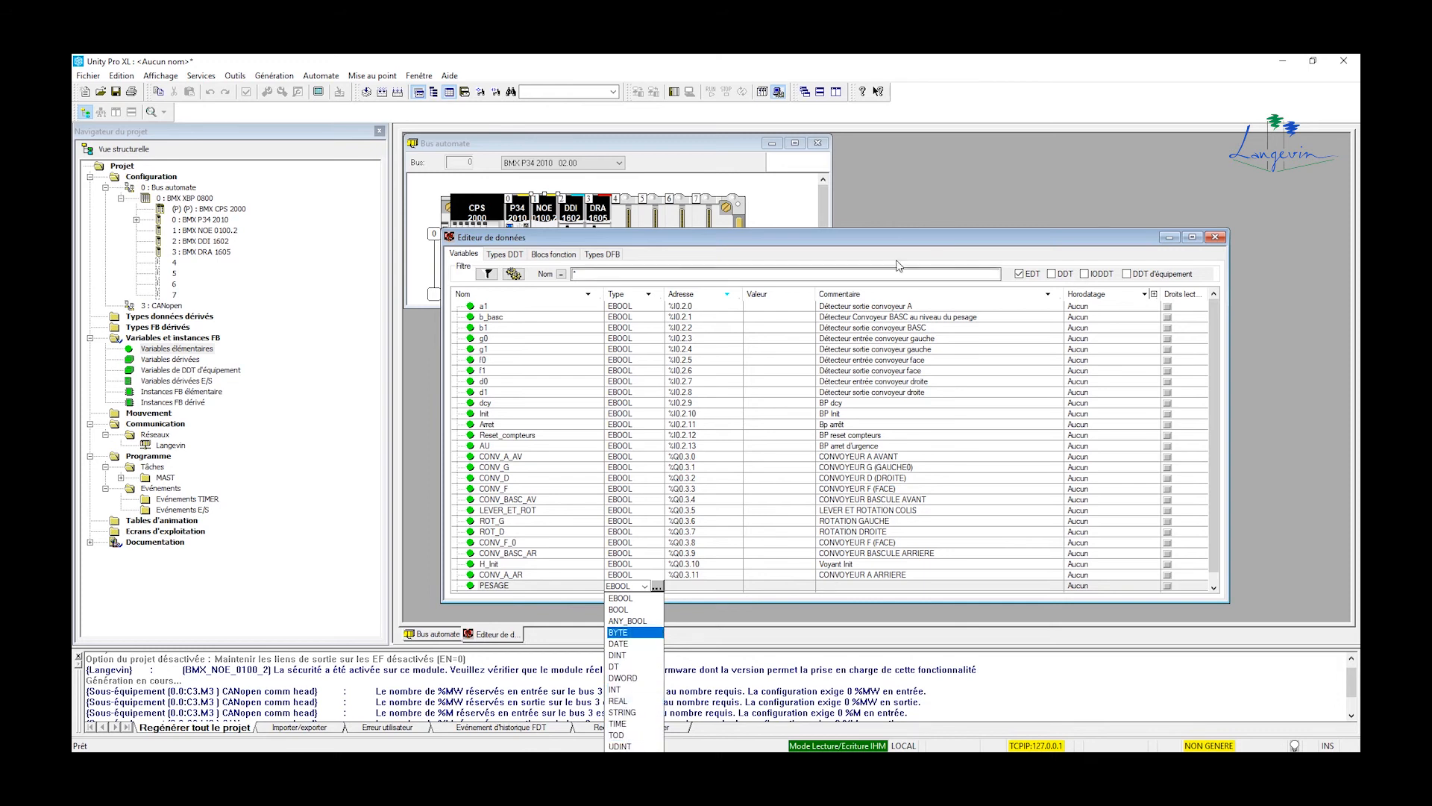
pyautogui.click(1089, 245)
pyautogui.moveTo(1089, 244); pyautogui.dragTo(1101, 146)
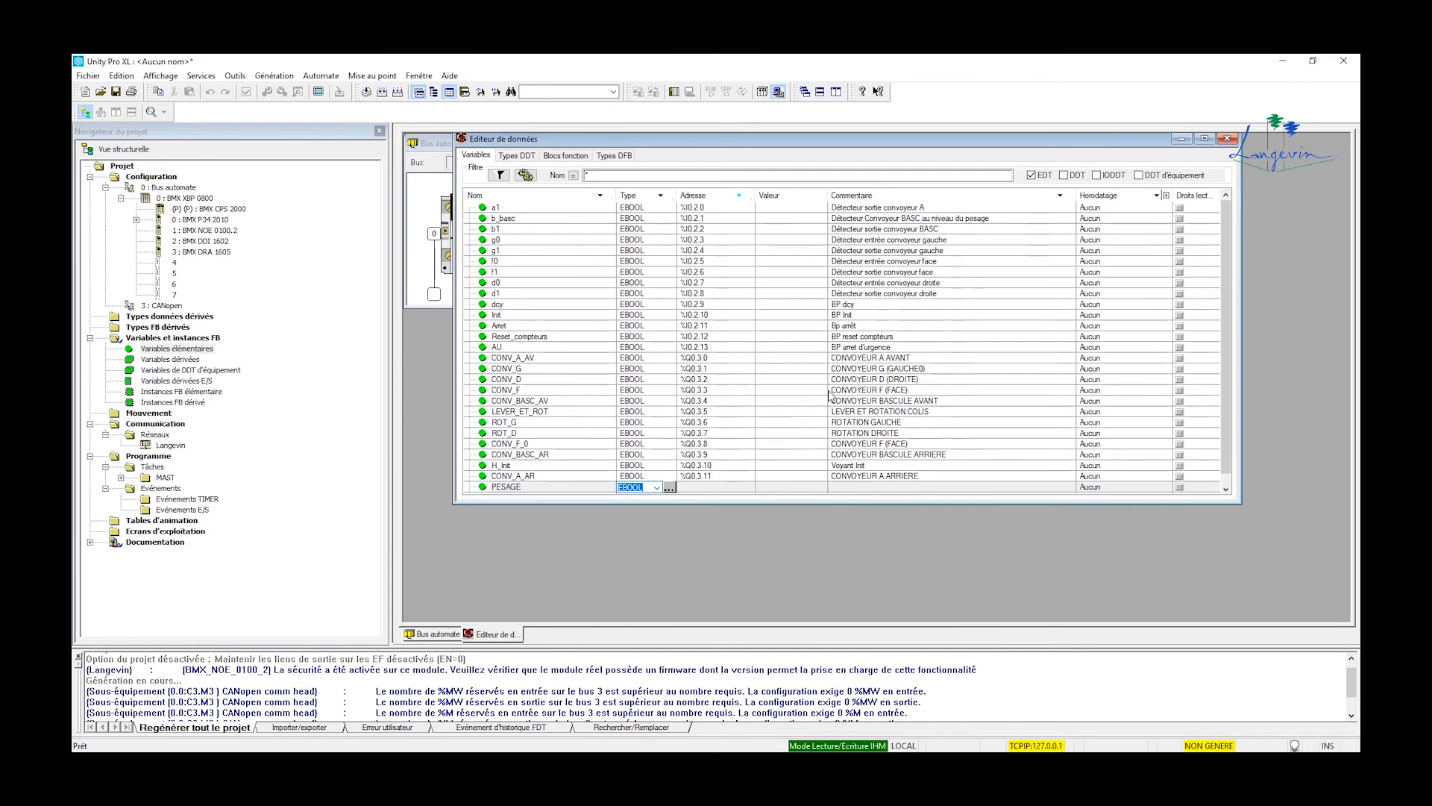
pyautogui.click(657, 489)
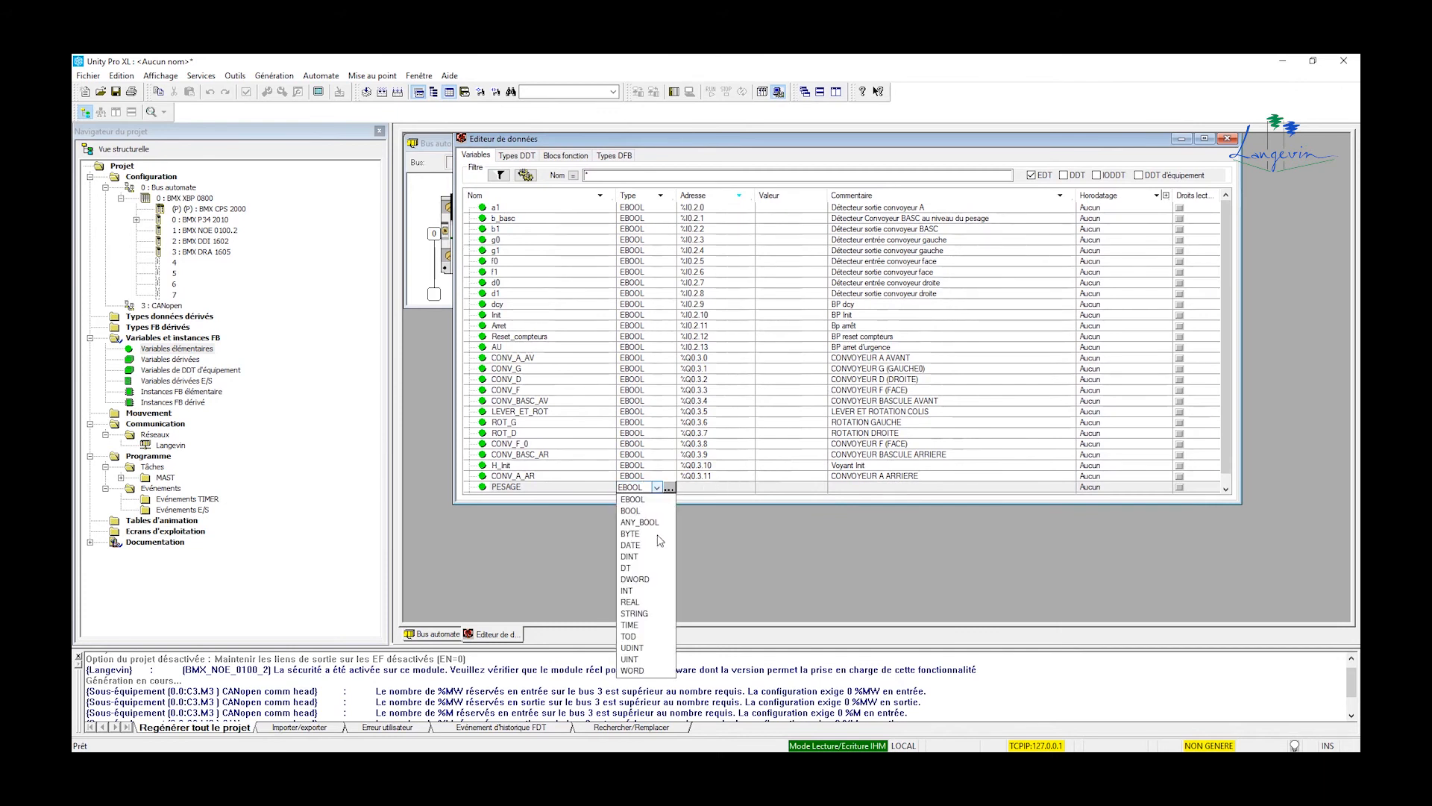
pyautogui.click(652, 660)
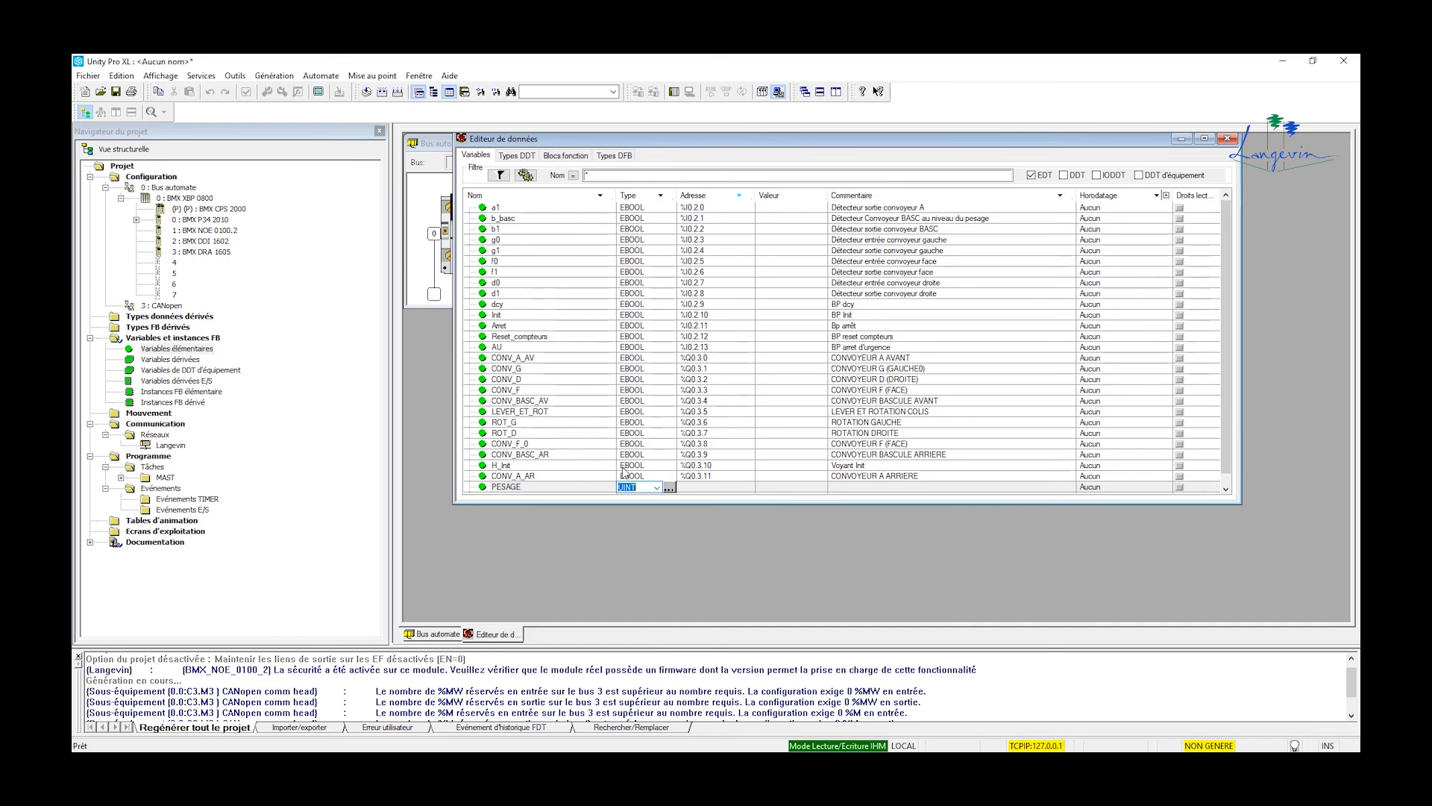
pyautogui.click(657, 488)
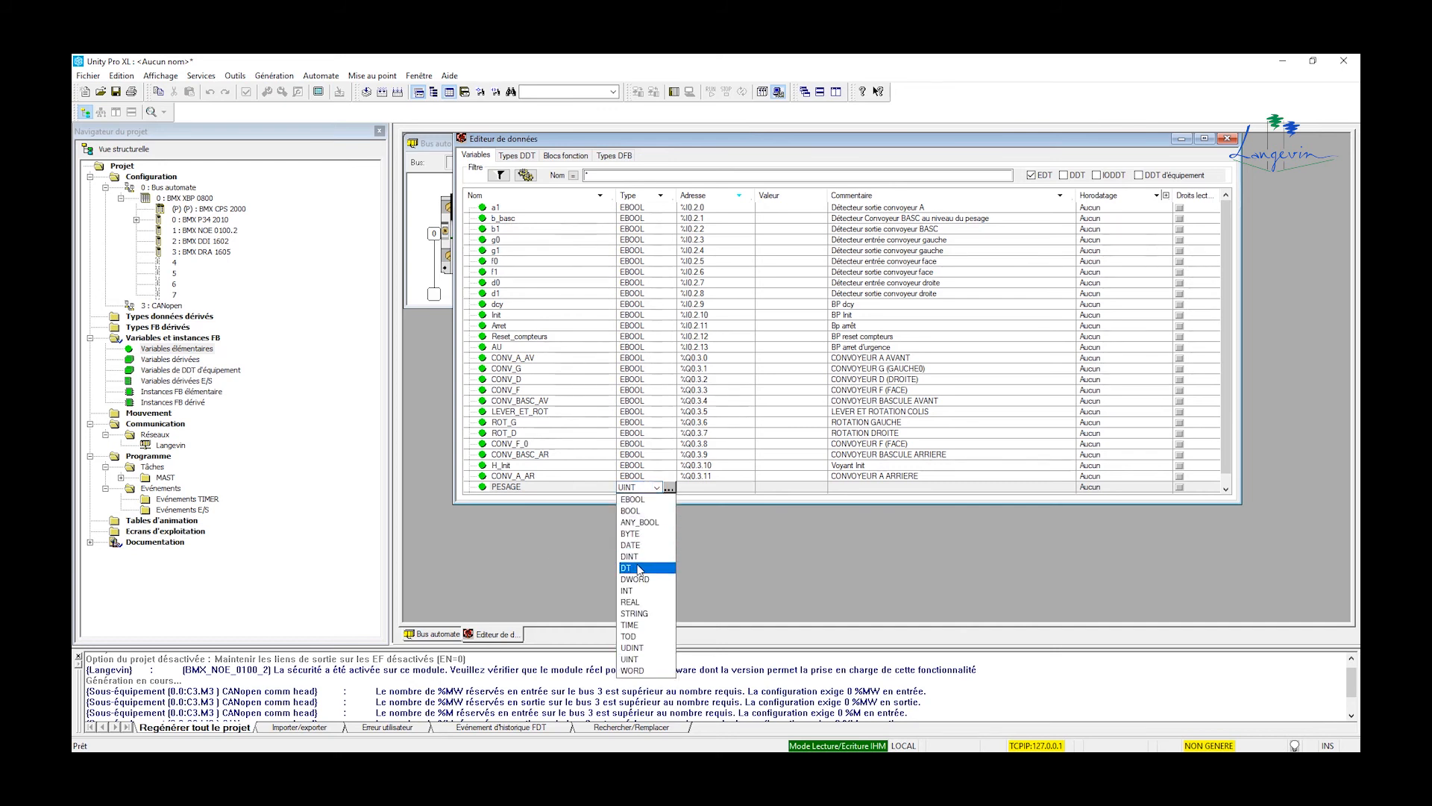
pyautogui.click(630, 590)
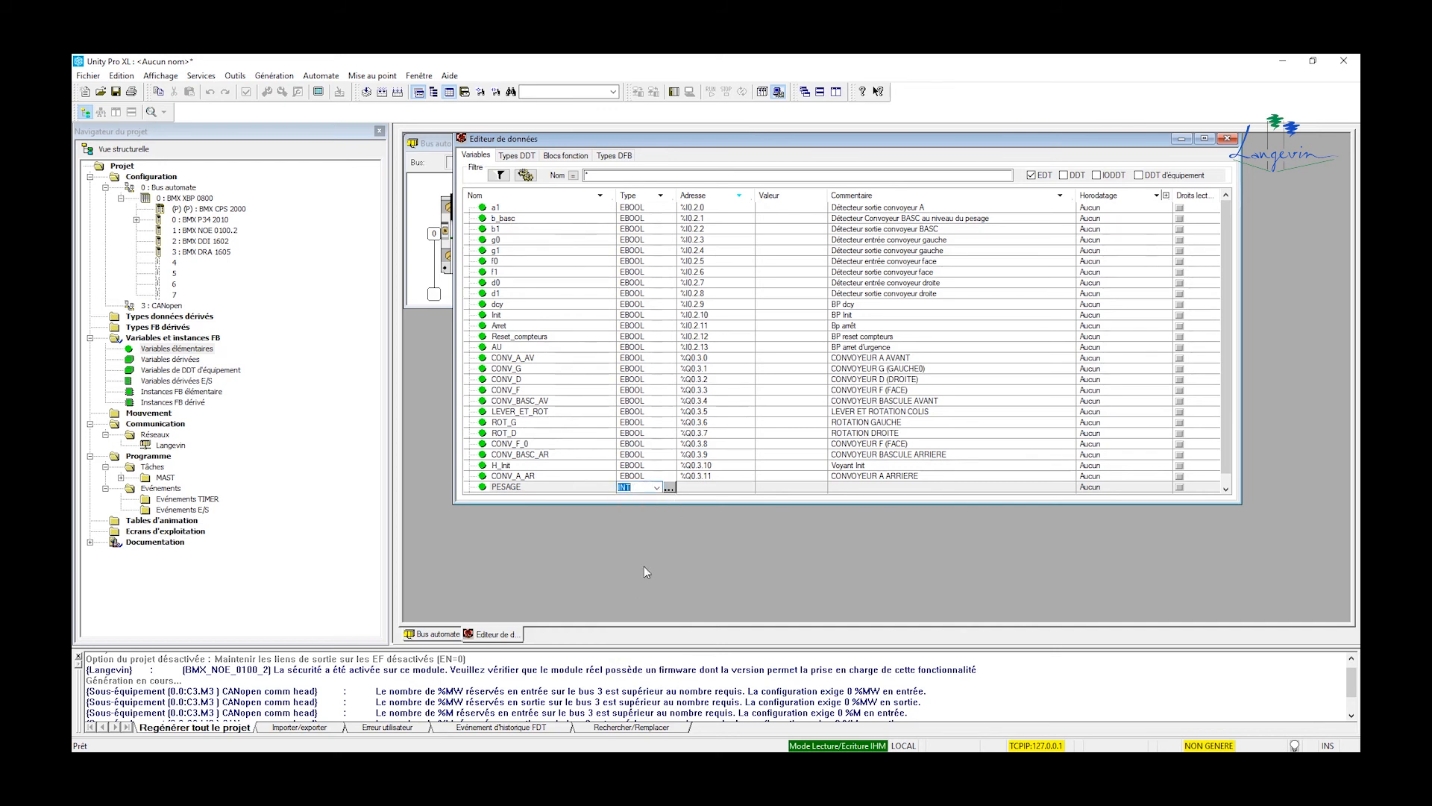
pyautogui.click(698, 489)
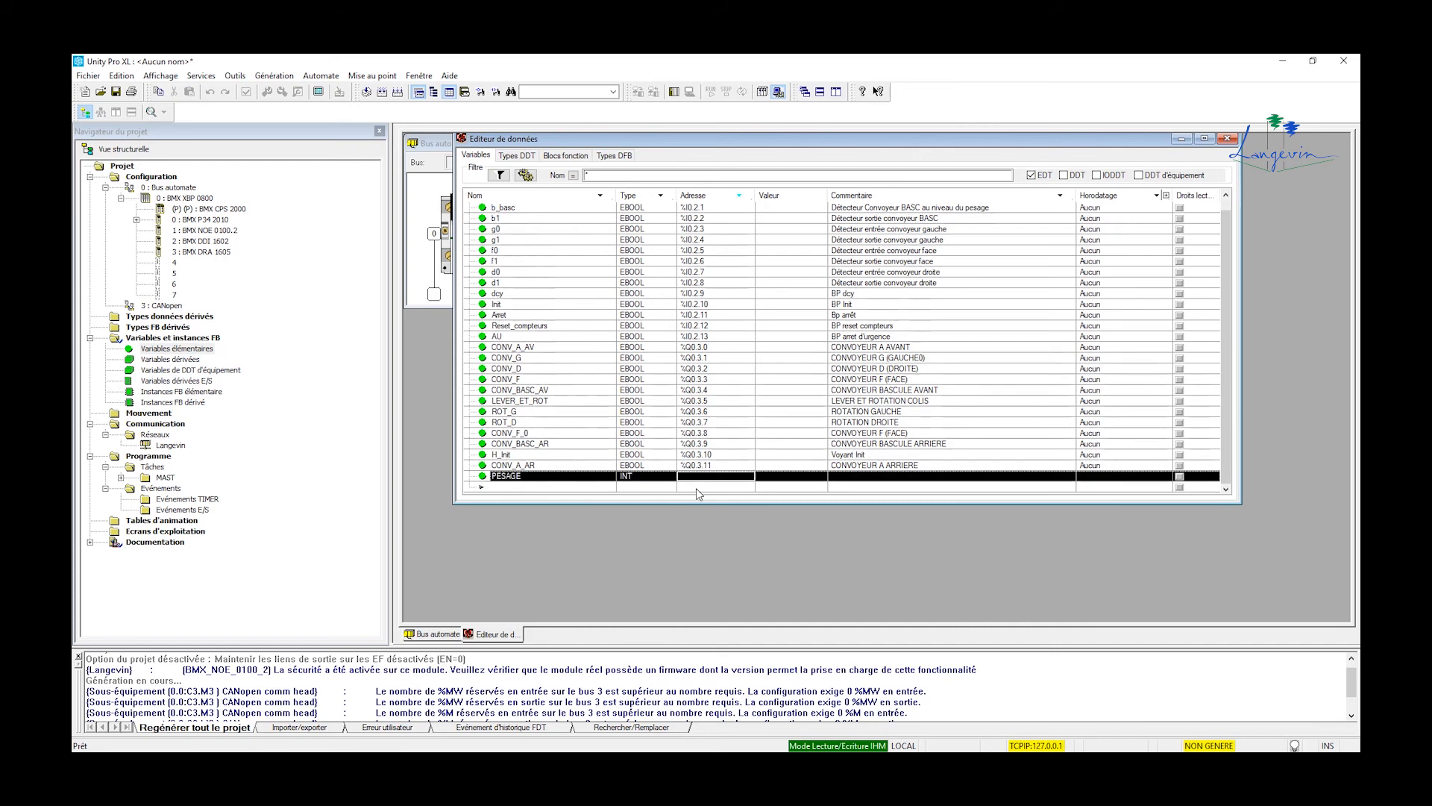
pyautogui.click(646, 480)
pyautogui.click(646, 478)
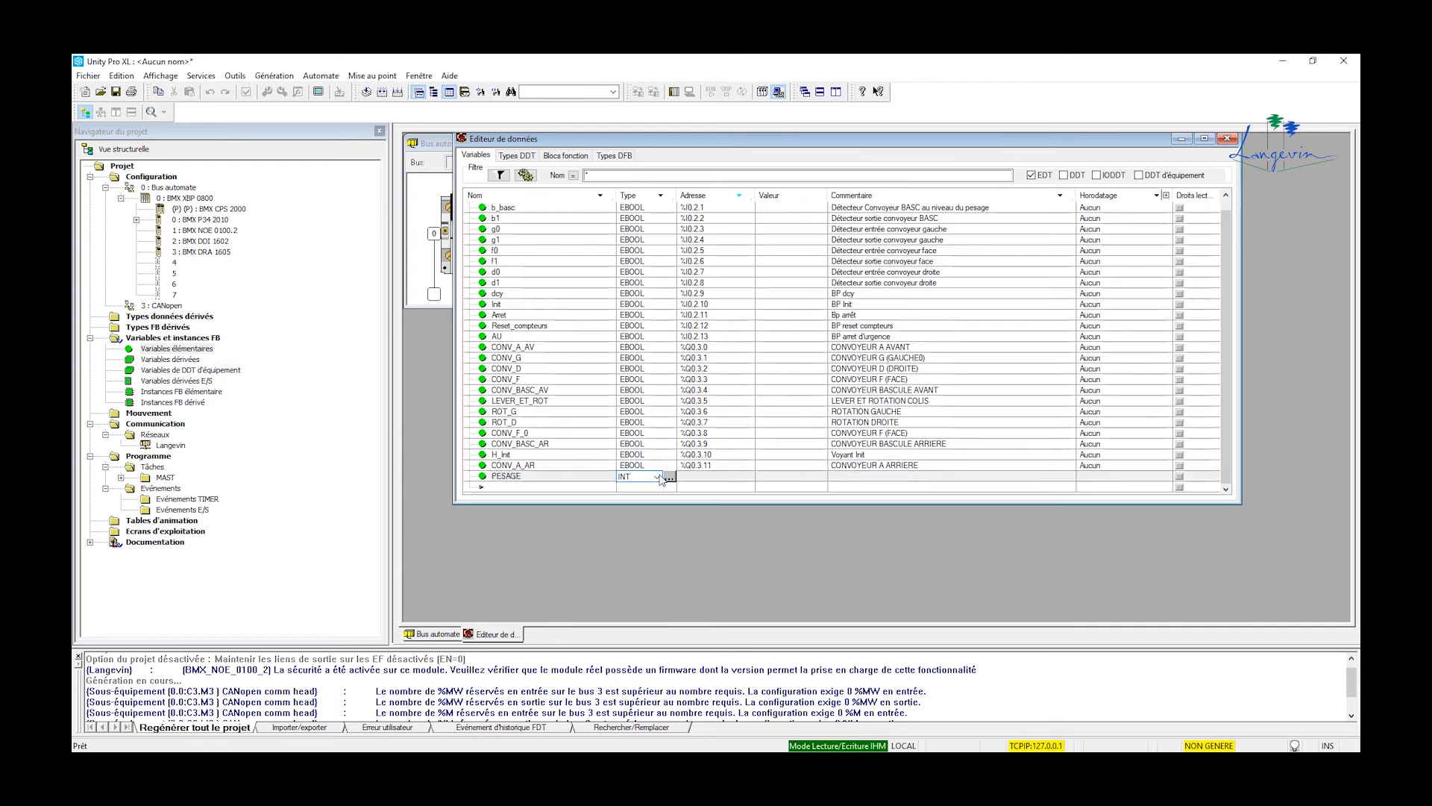
pyautogui.click(657, 477)
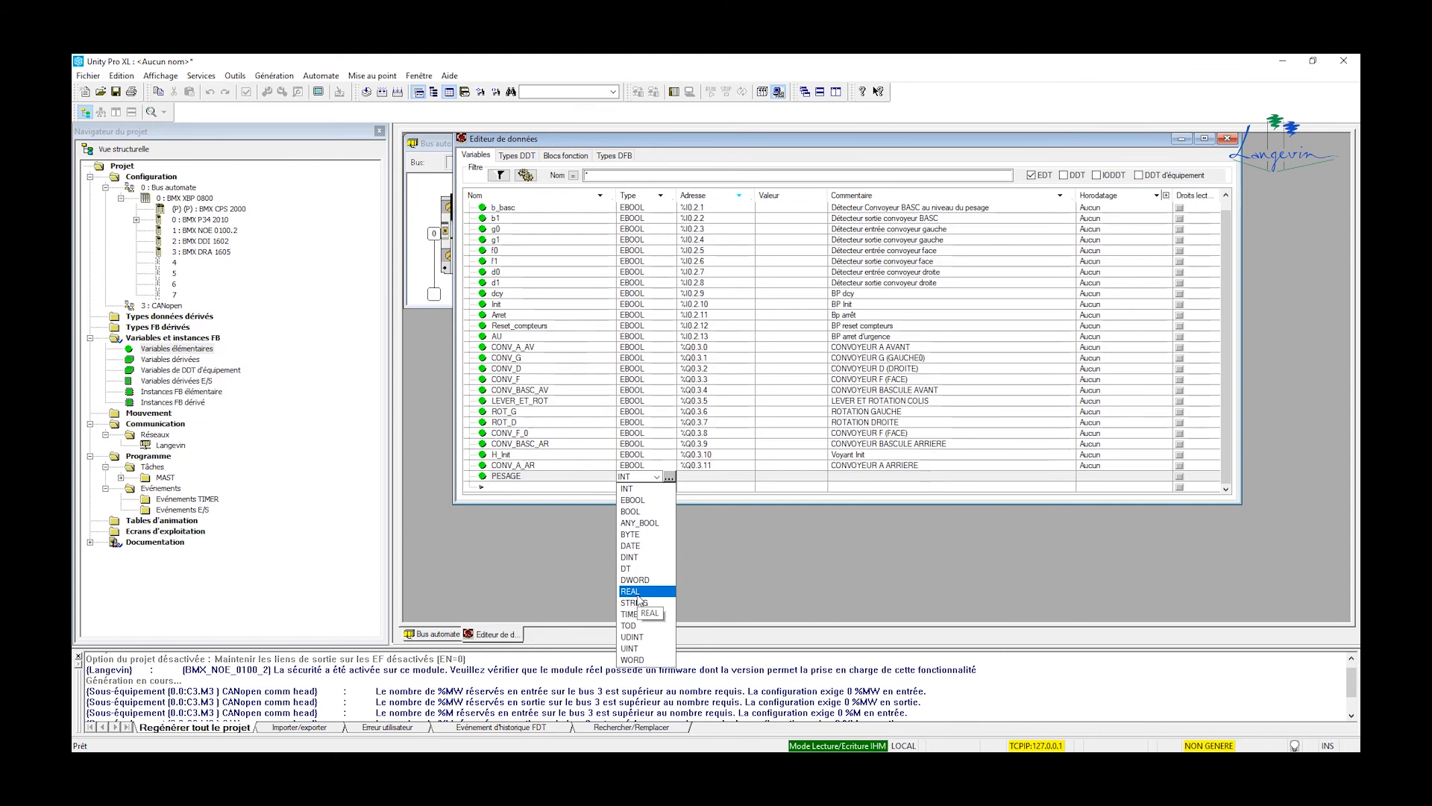
# Assign the address %MW100 to the variable PESAGE
pyautogui.click(716, 483)
pyautogui.click(715, 478)
pyautogui.write('%')
pyautogui.press('capslock')
pyautogui.write('MW')
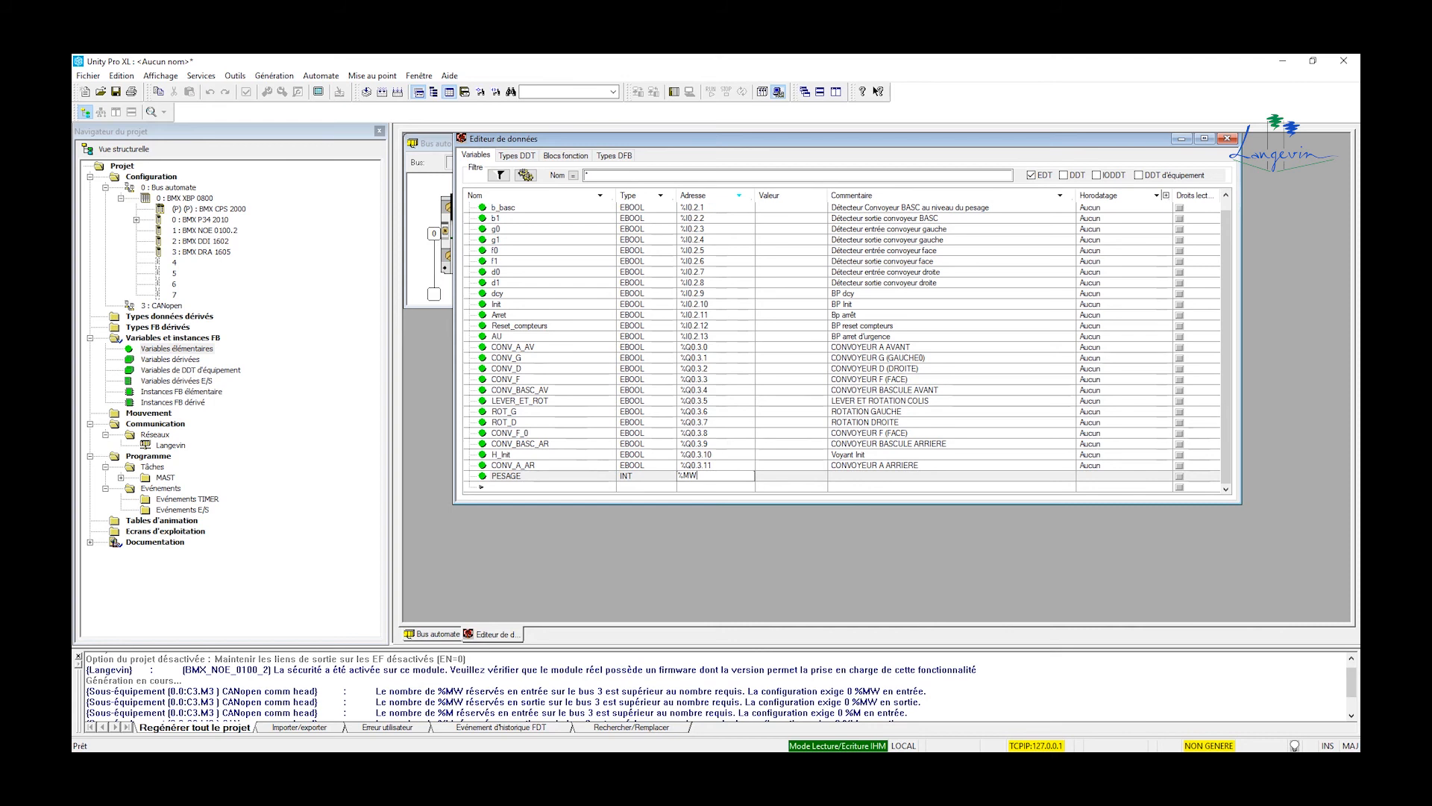
pyautogui.write('100')
pyautogui.press('Return')
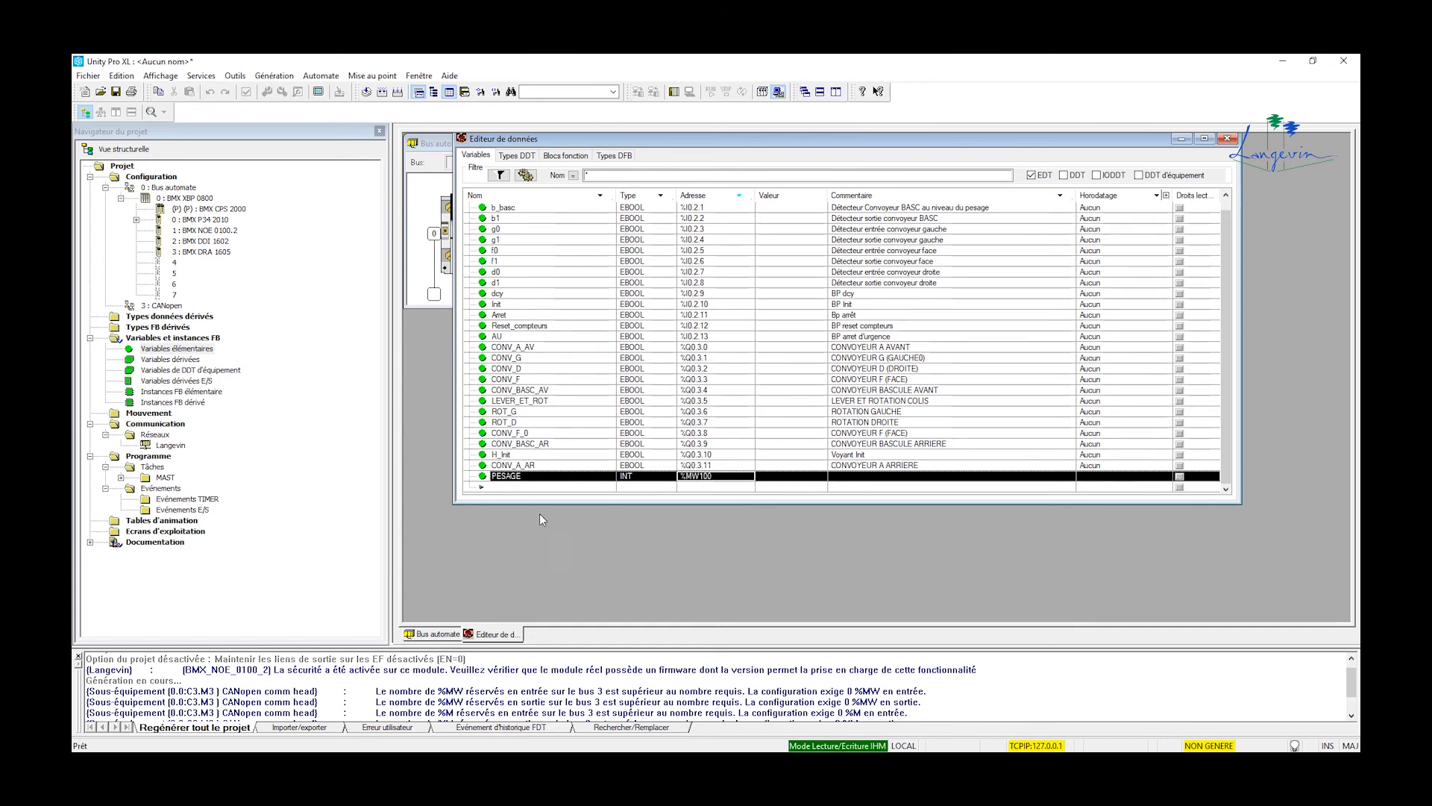
# Add a variable named Compteur_G_M below PESAGE
pyautogui.click(515, 487)
pyautogui.write('coMPT')
pyautogui.press('Escape')
pyautogui.write('cOMPTE')
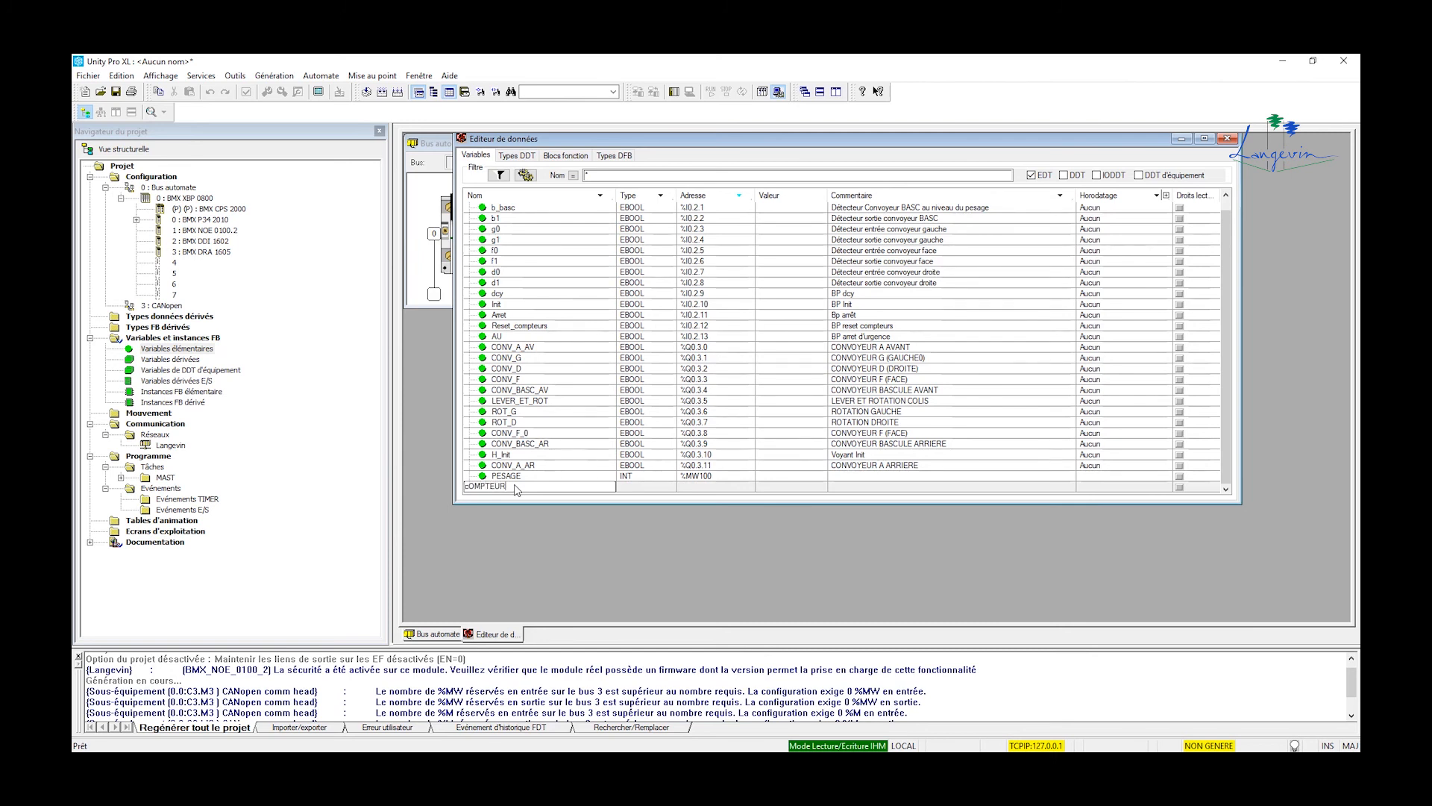
pyautogui.press('BackSpace')
pyautogui.press('BackSpace')
pyautogui.press('BackSpace')
pyautogui.press('BackSpace')
pyautogui.press('BackSpace')
pyautogui.press('BackSpace')
pyautogui.press('capslock')
pyautogui.write('Compteur_G')
pyautogui.press('Return')
# Assign the address %MW200 to the variable Compteur_G_M
pyautogui.click(684, 486)
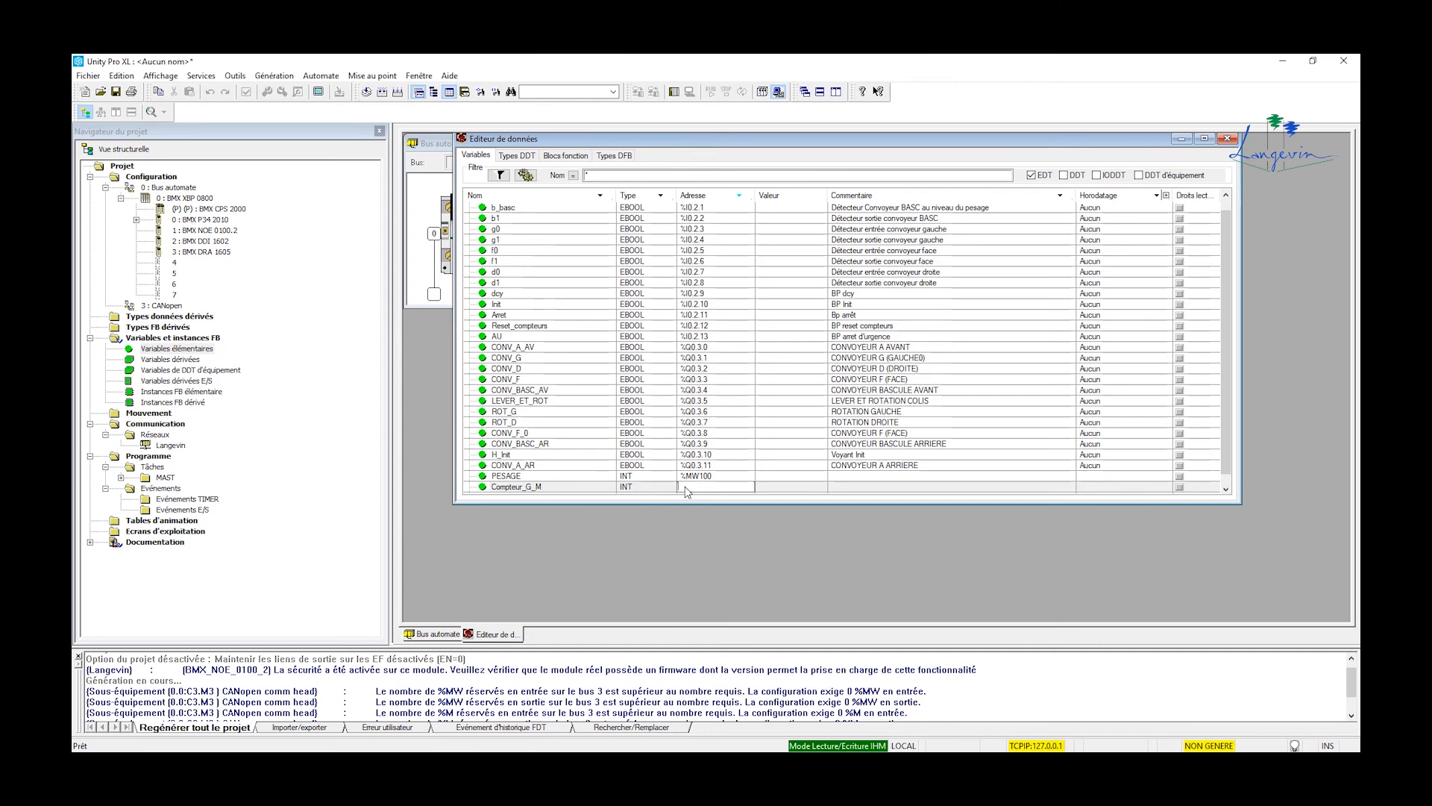
pyautogui.write('%MW200')
pyautogui.press('Return')
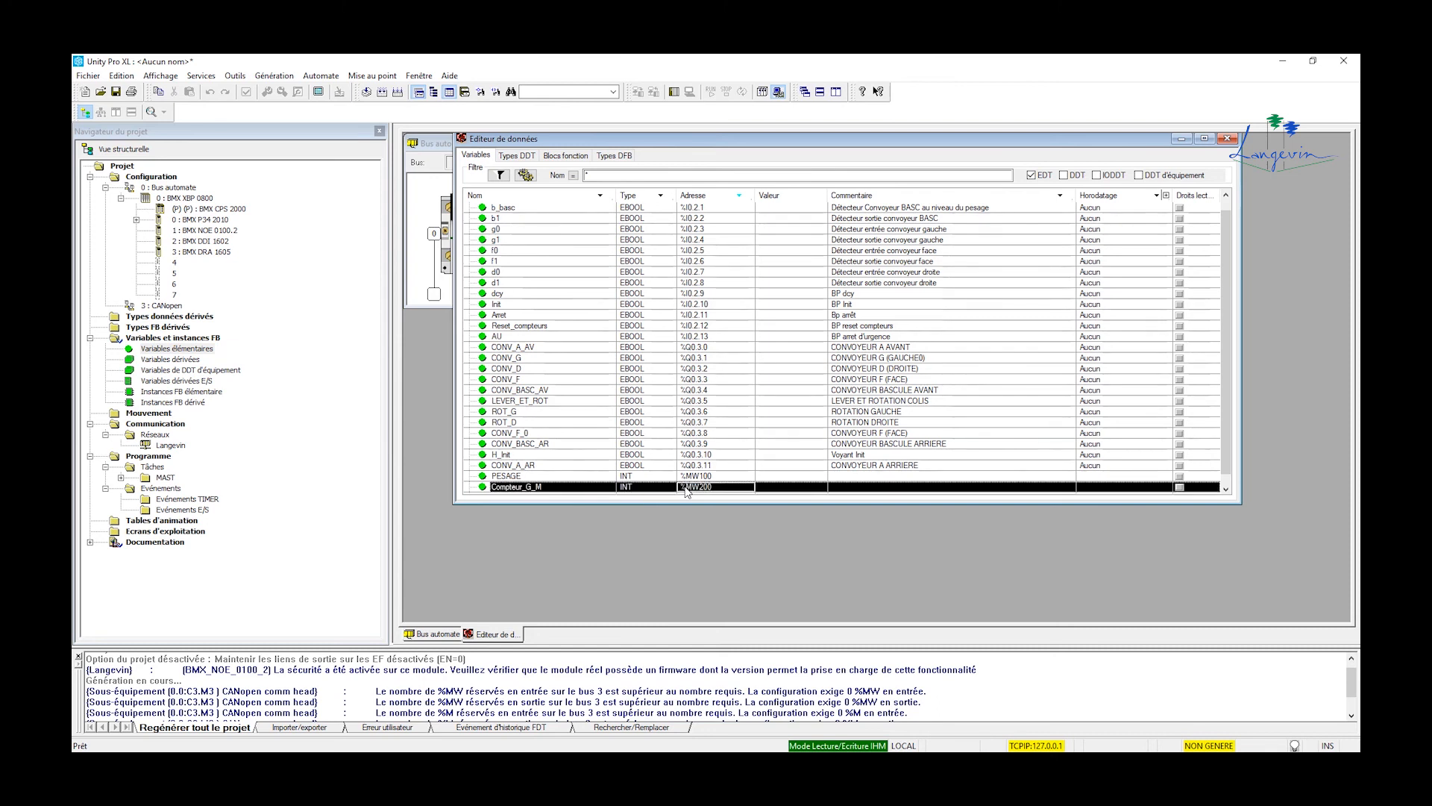
# Enter the comments "PESAGE COLIS" for PESAGE and "Compteur gauche" for Compteur_G_M
pyautogui.click(855, 479)
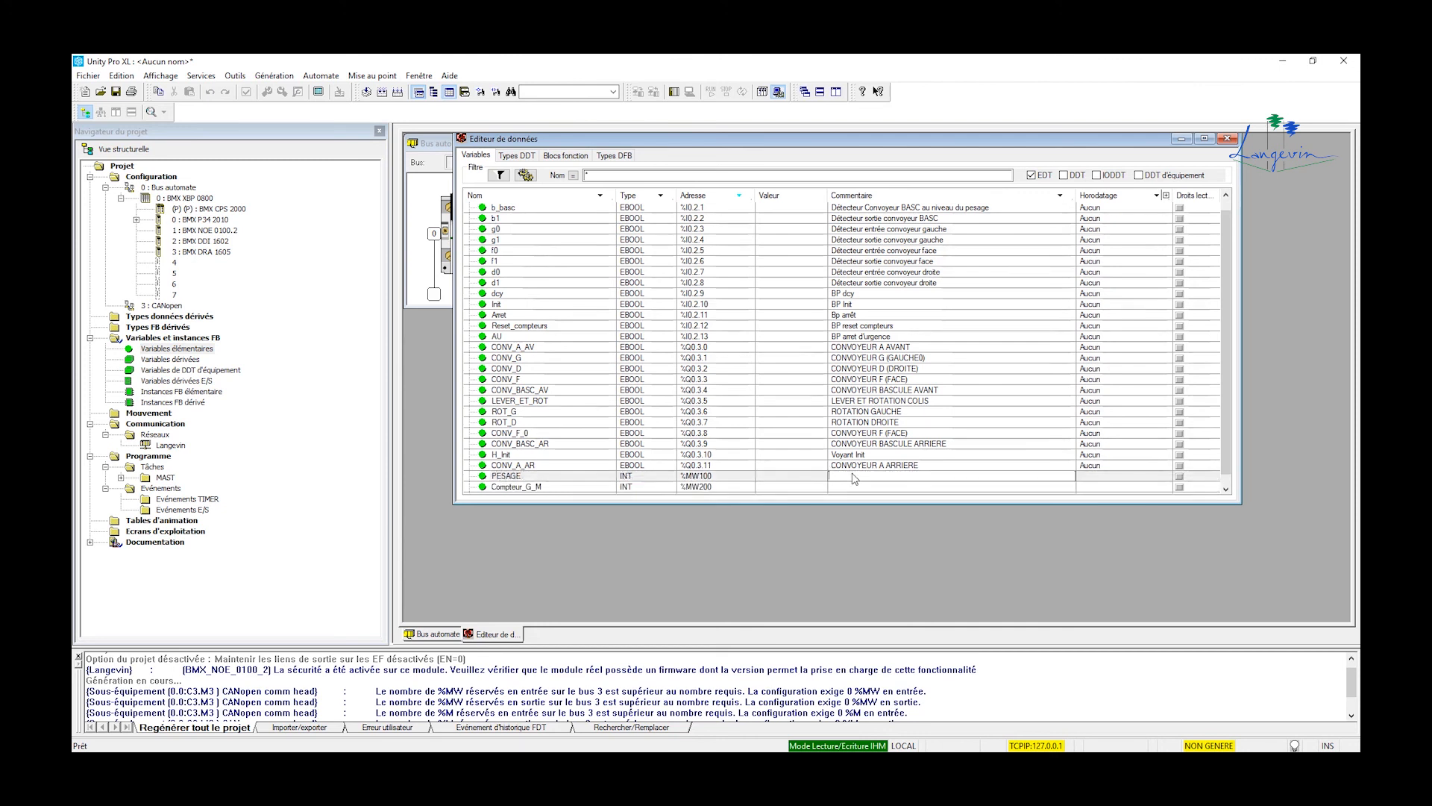
pyautogui.write('PESAGE COLIS')
pyautogui.click(845, 491)
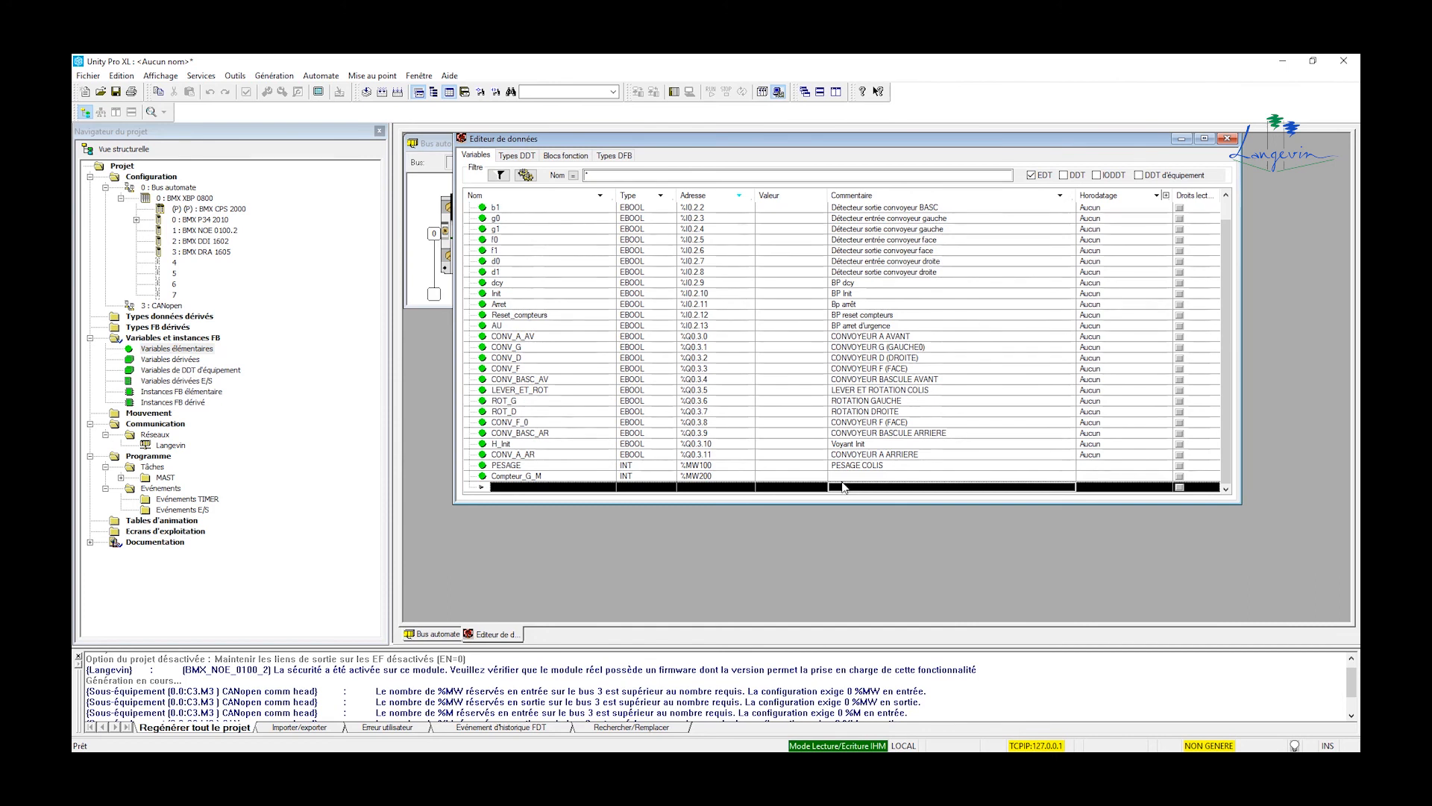
pyautogui.click(843, 478)
pyautogui.write('Compteur')
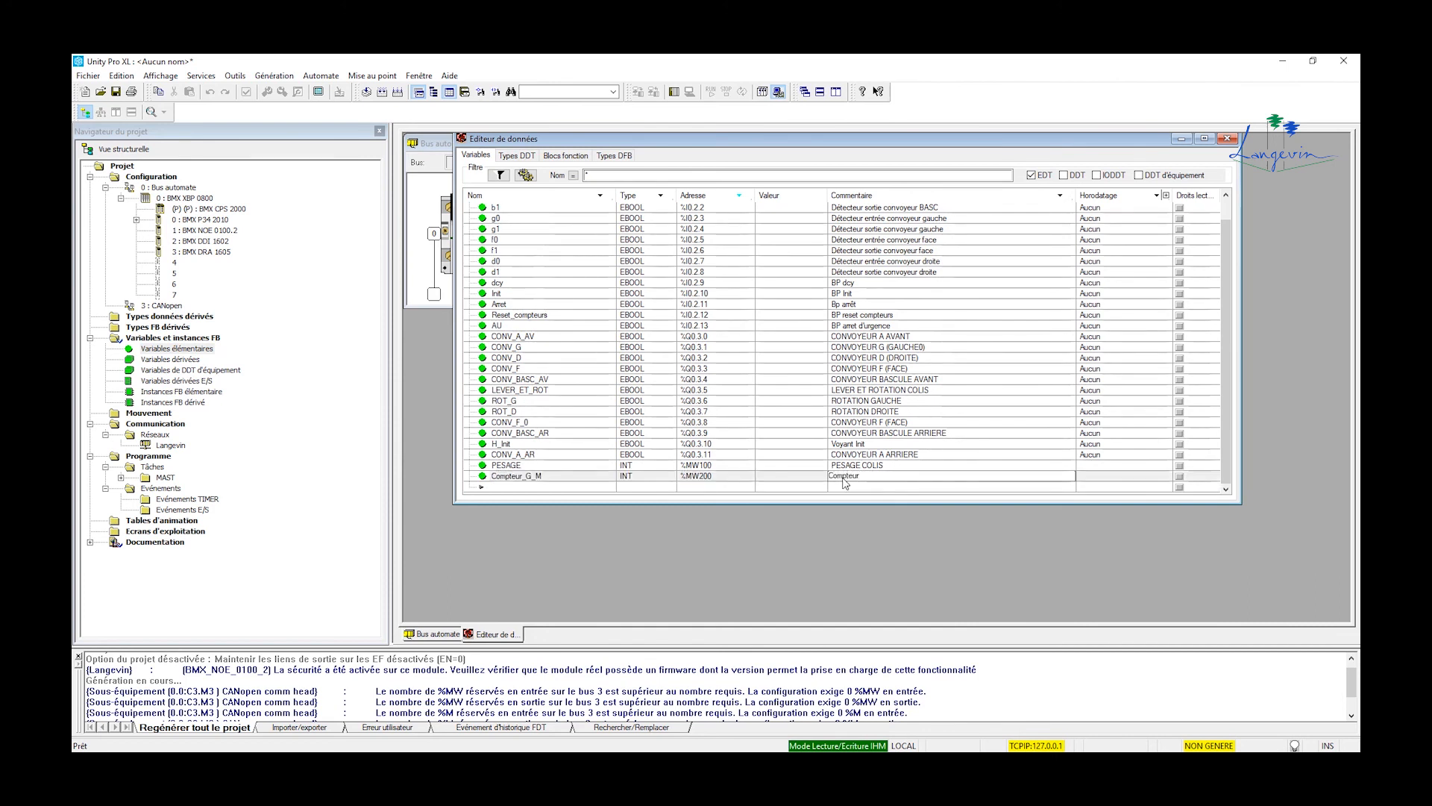
pyautogui.write(' gauche')
# Add the variable Compteur_F_P with the address %MW201 and the comment "Compteur face"
pyautogui.click(493, 488)
pyautogui.write('Compteur_F_')
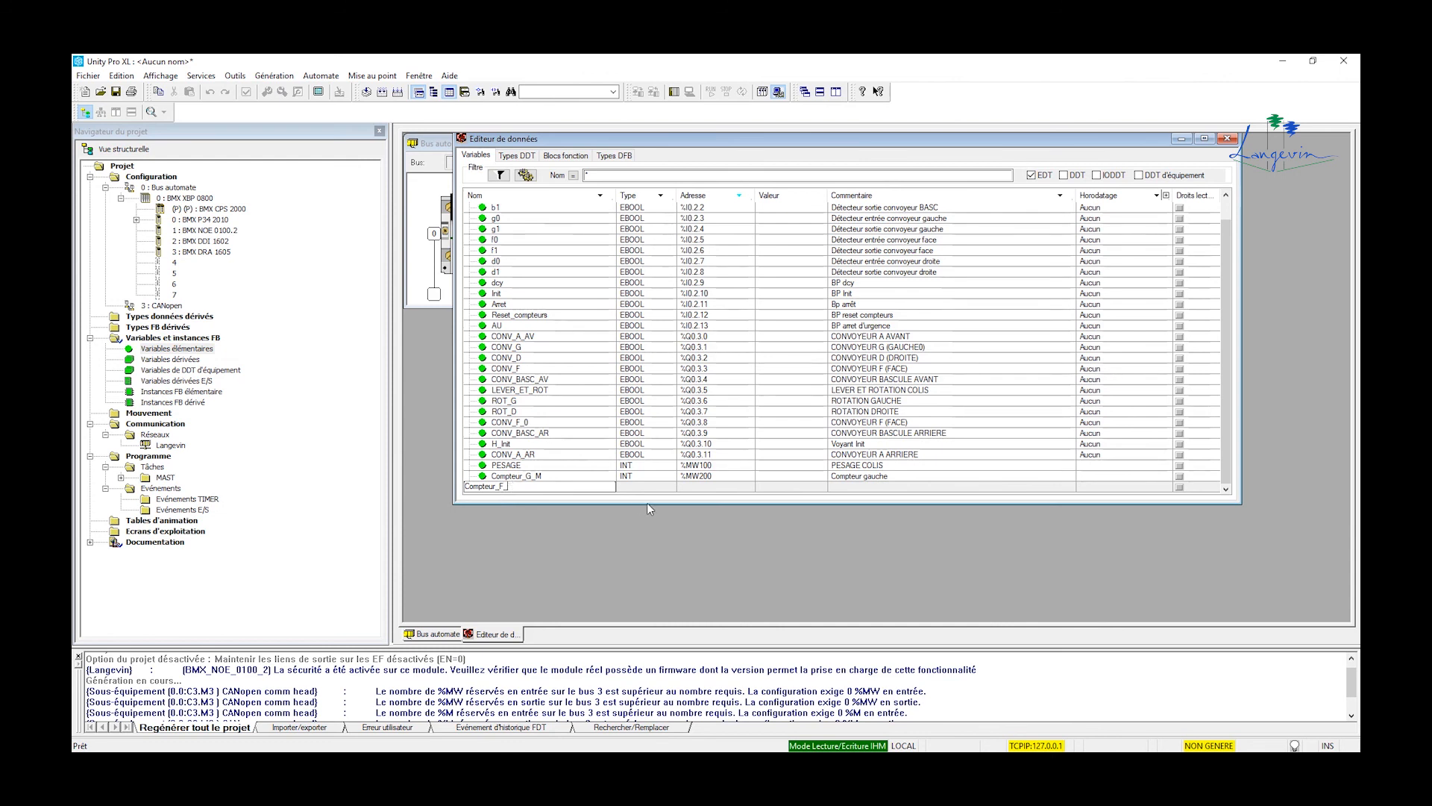
pyautogui.write('P')
pyautogui.press('Return')
pyautogui.click(699, 480)
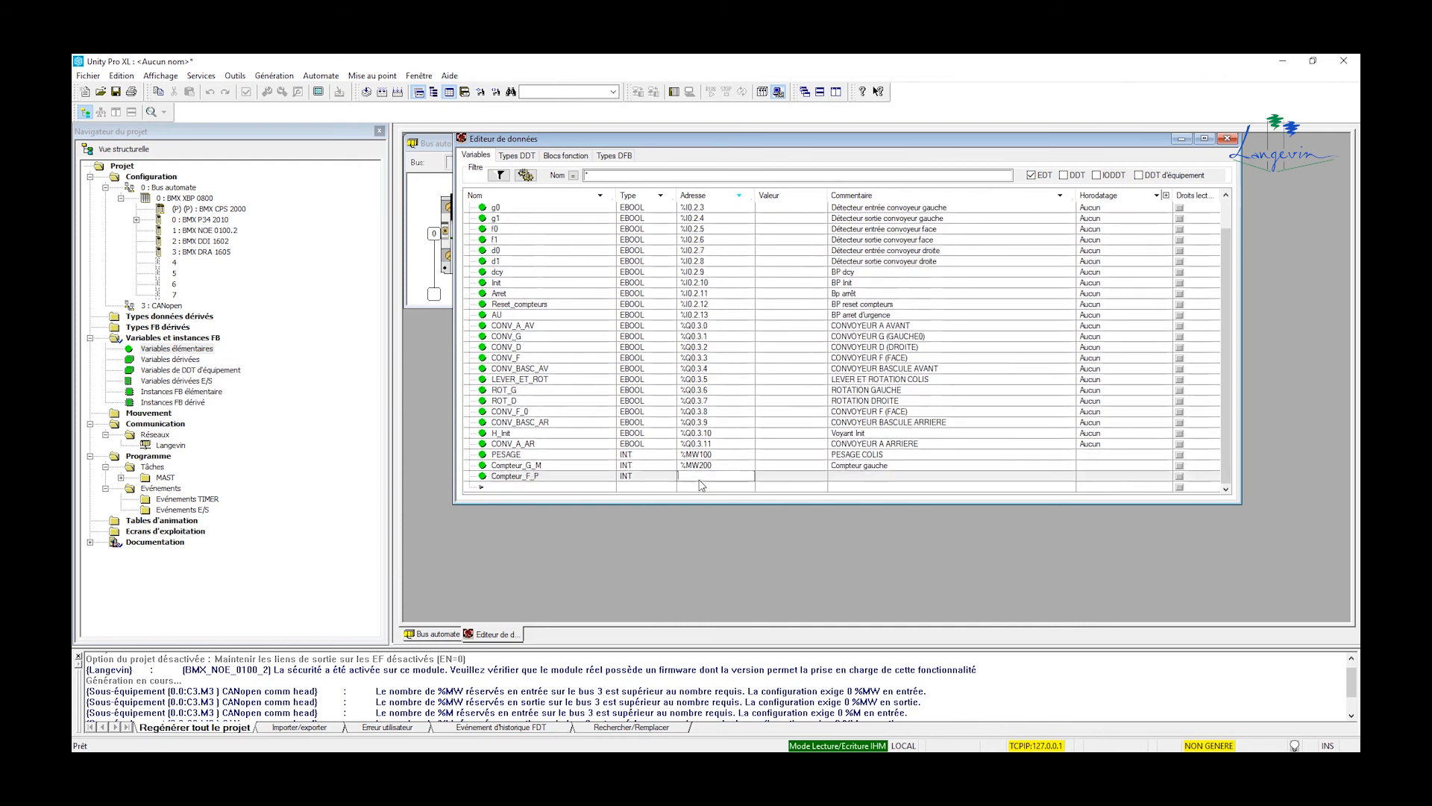
pyautogui.write('%MW201')
pyautogui.click(837, 479)
pyautogui.write('Compt')
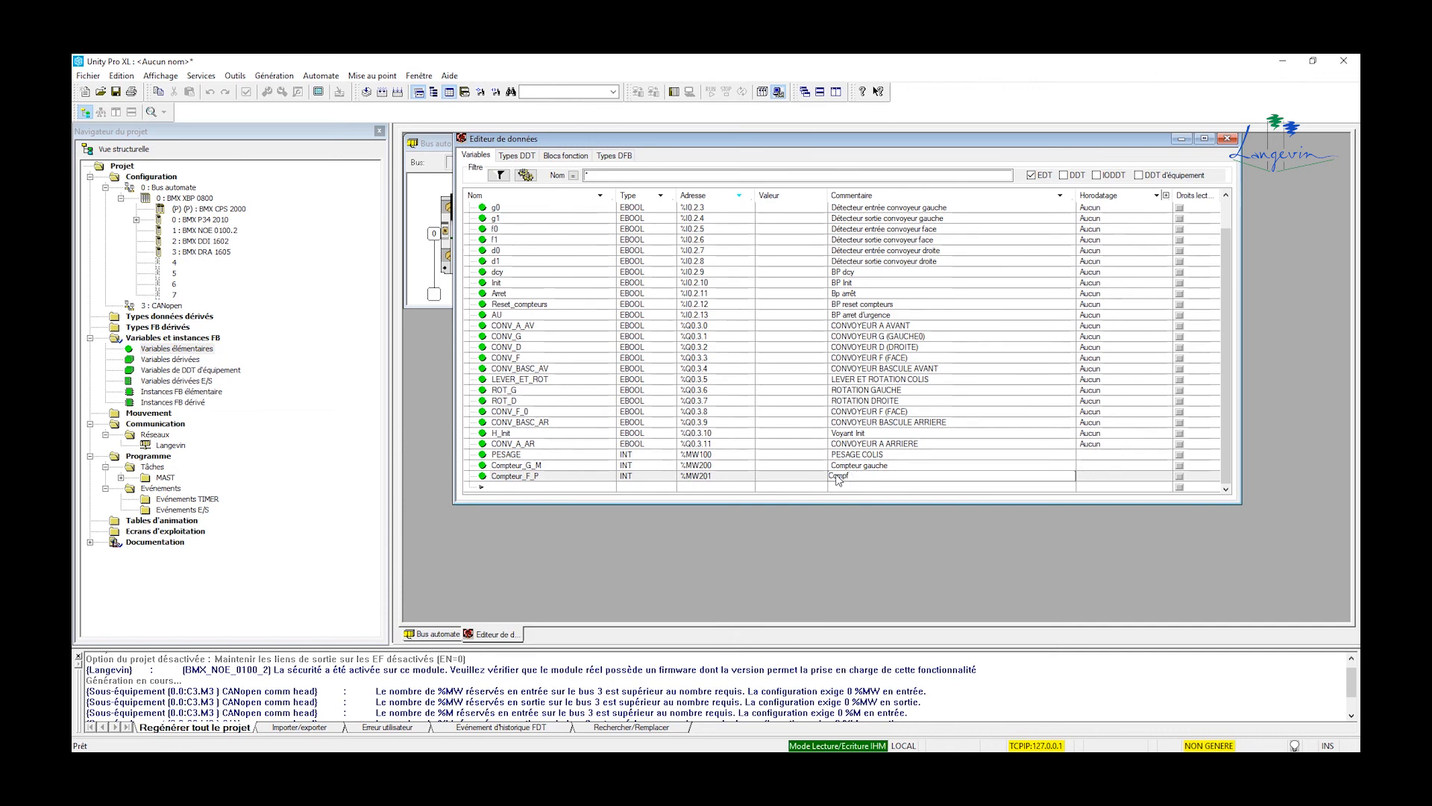
pyautogui.write('eyeur face')
# Add a variable named Compteur_D_G below Compteur_F_P
pyautogui.click(526, 488)
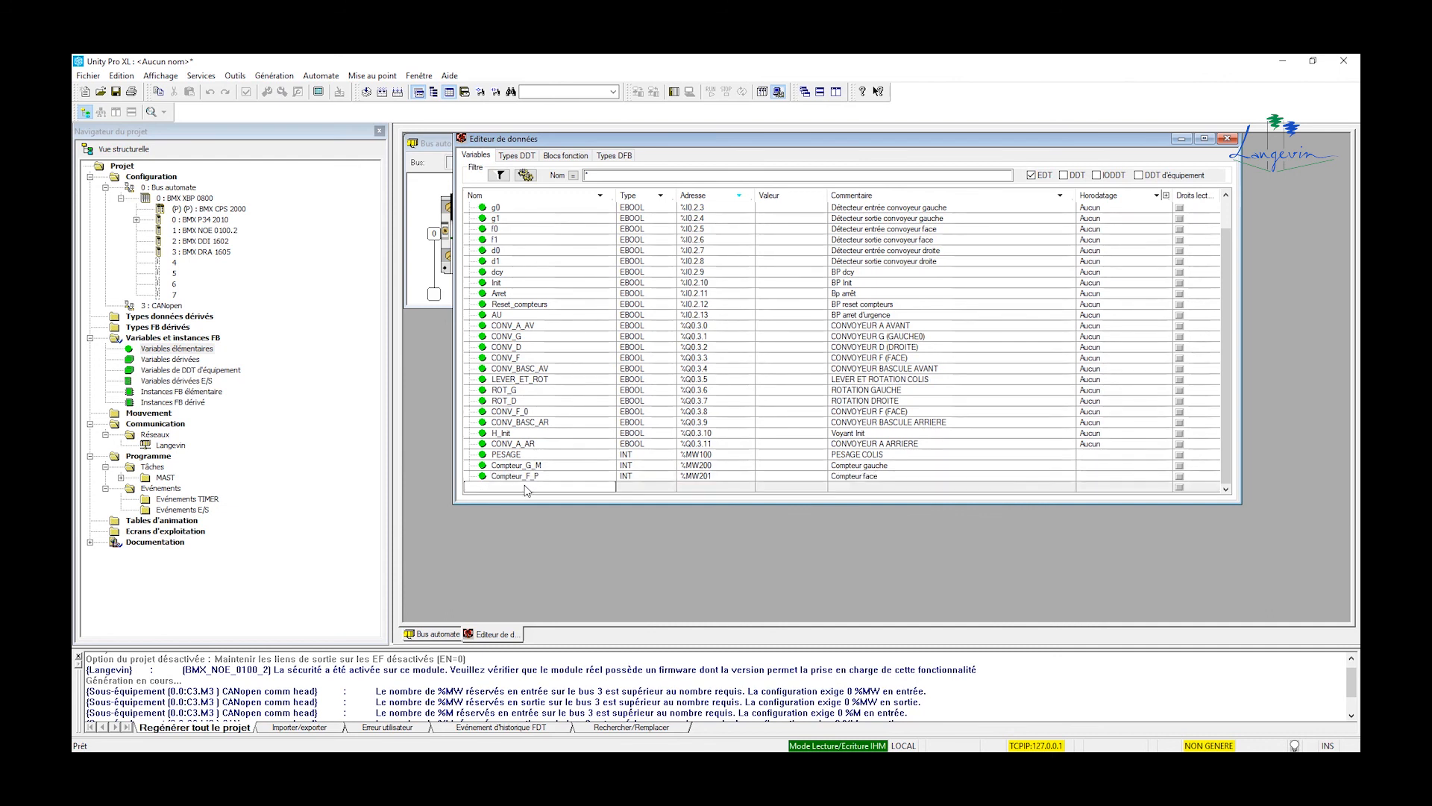
pyautogui.write('CO')
pyautogui.press('BackSpace')
pyautogui.press('BackSpace')
pyautogui.press('BackSpace')
pyautogui.write('ompteur_D_G')
pyautogui.press('Return')
# Give Compteur_D_G the address %MW202 and the comment "Compteur droit"
pyautogui.click(693, 475)
pyautogui.write('%M')
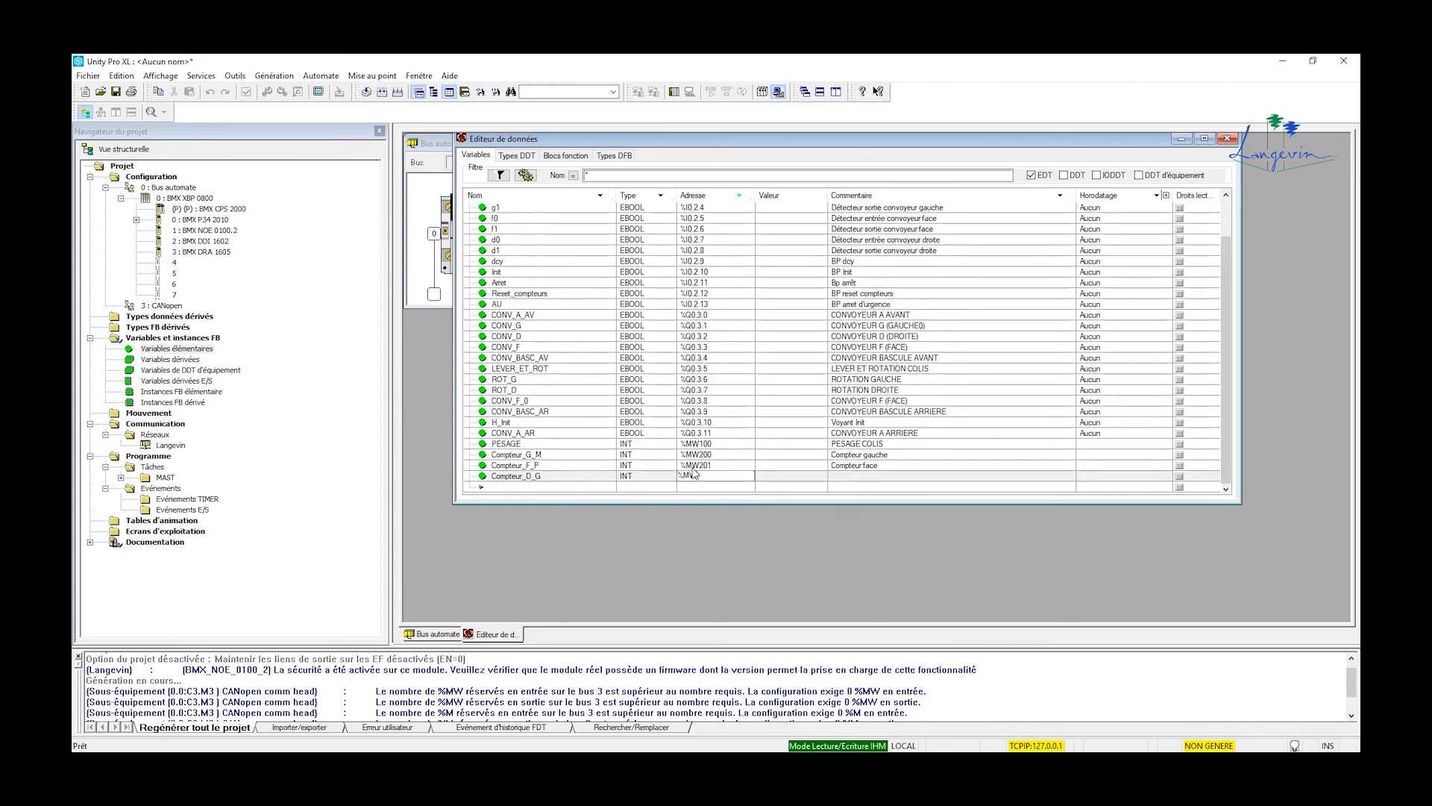
pyautogui.write('W202')
pyautogui.click(847, 478)
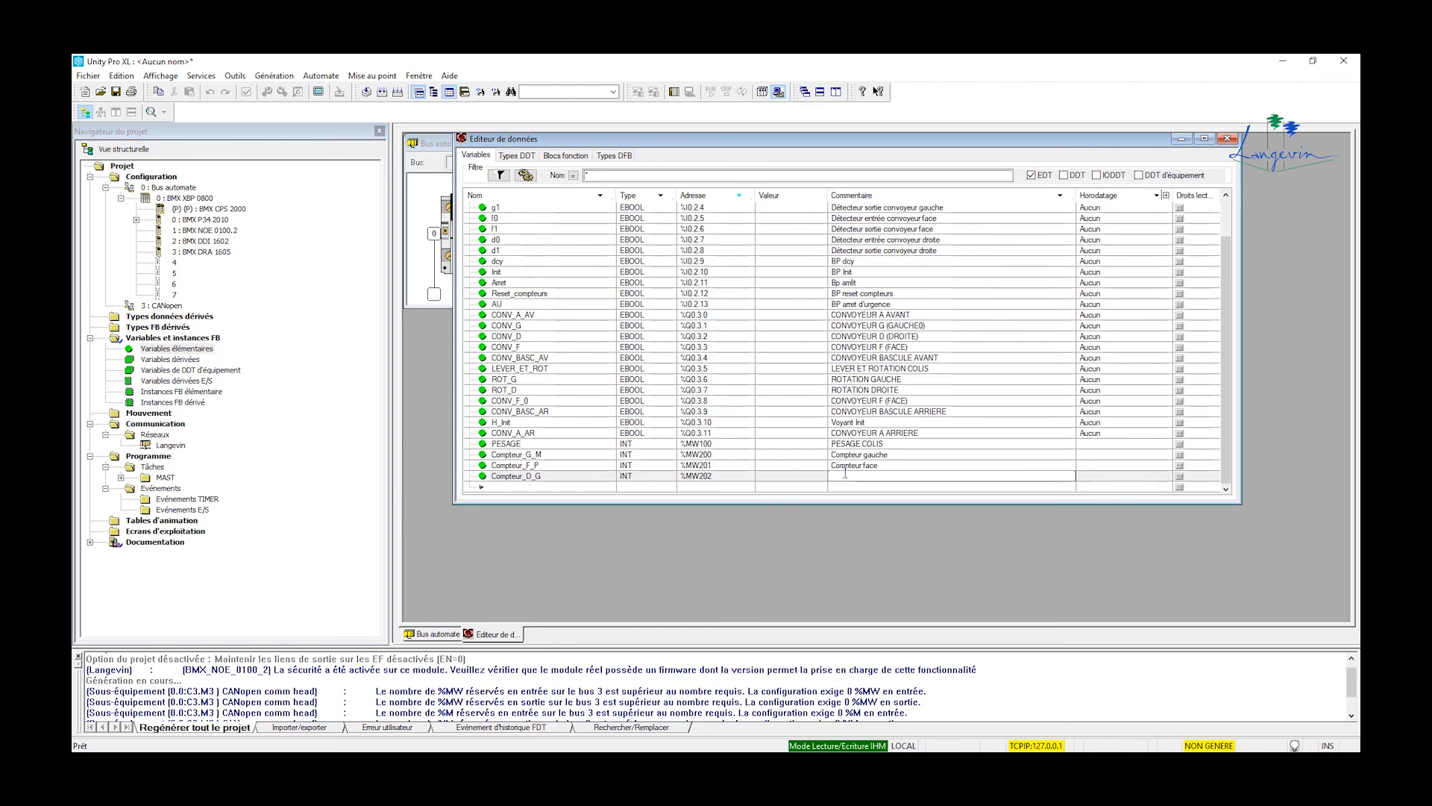
pyautogui.write('Compteur droit')
# Add a variable named masse below Compteur_D_G and assign it the address %MW203
pyautogui.click(537, 487)
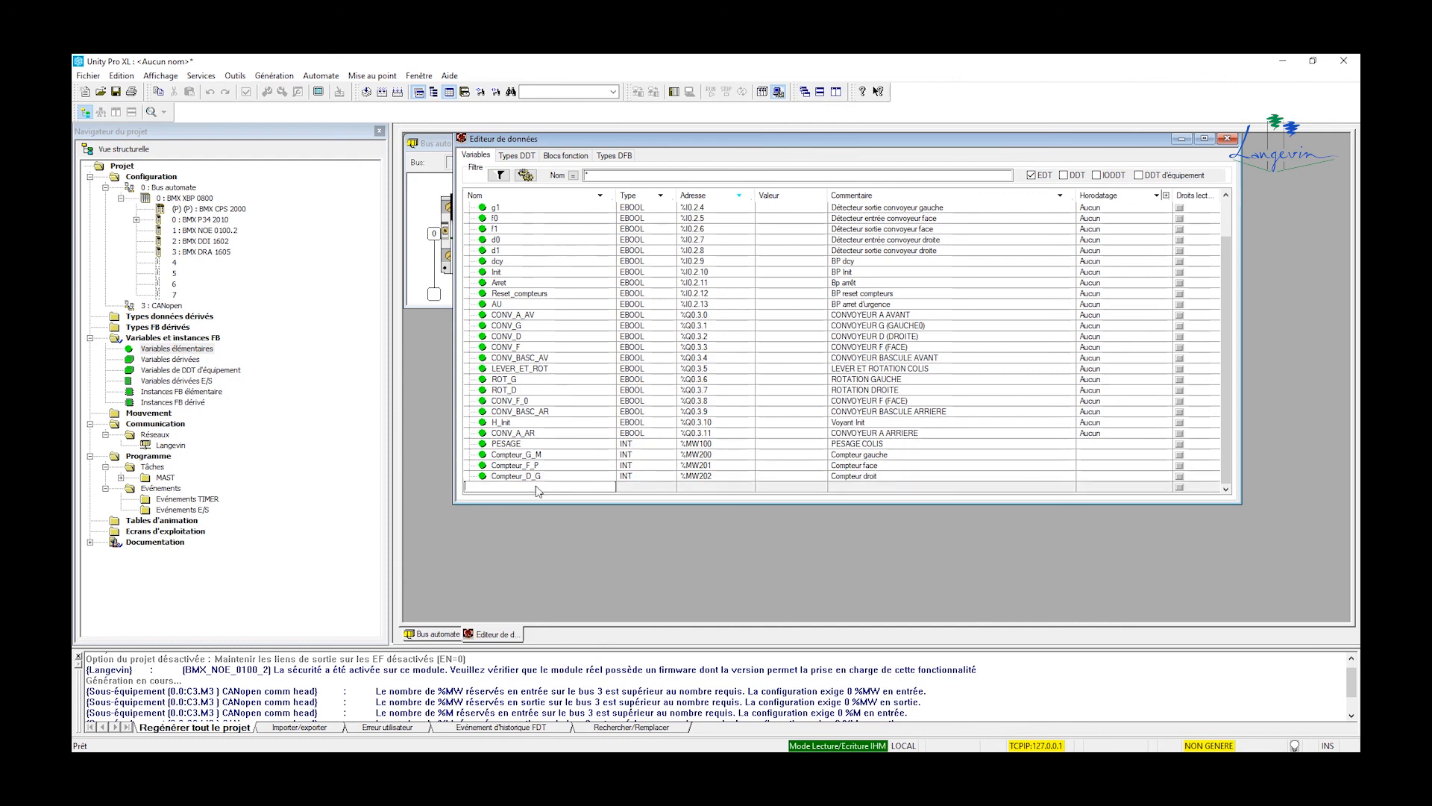
pyautogui.write('masse')
pyautogui.click(535, 445)
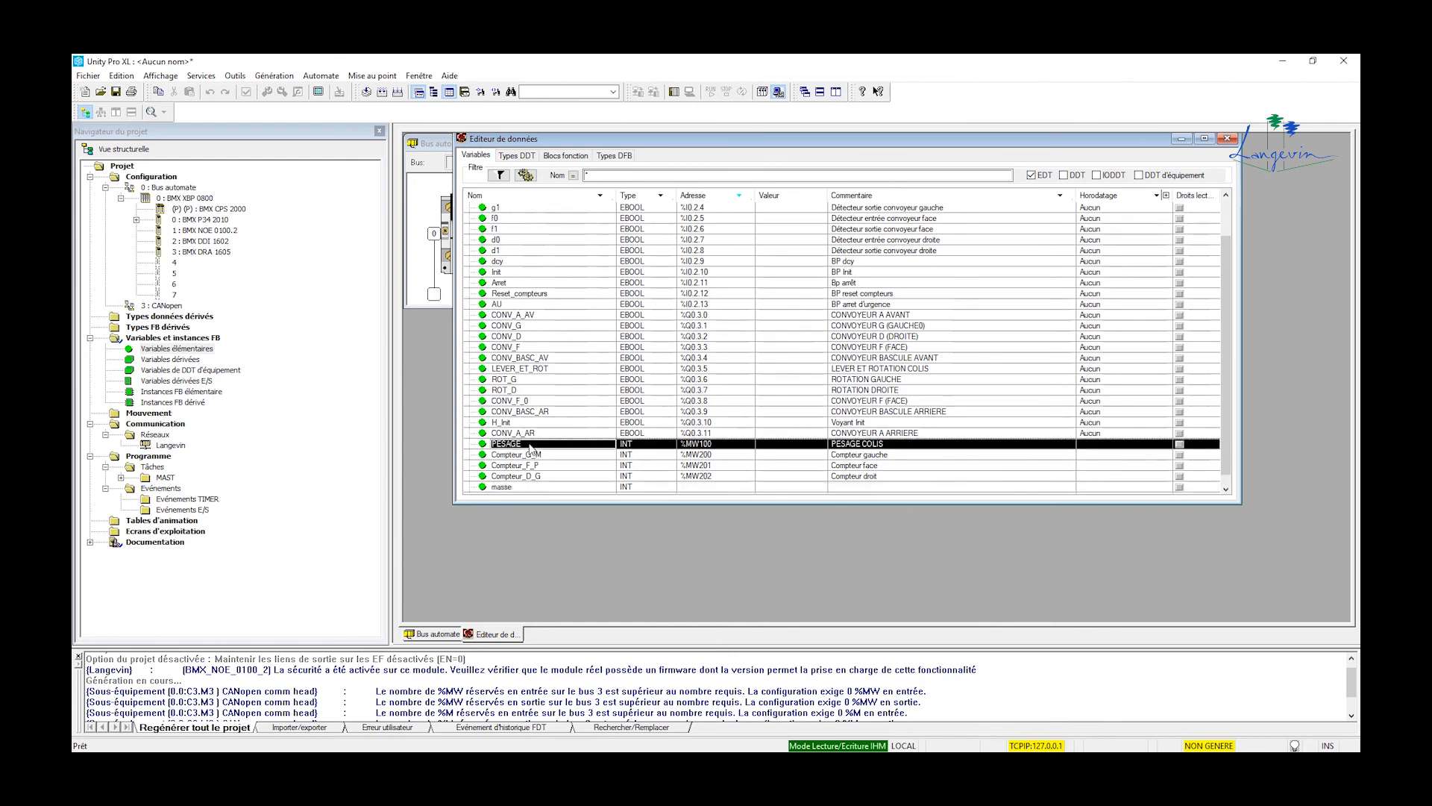
pyautogui.click(710, 488)
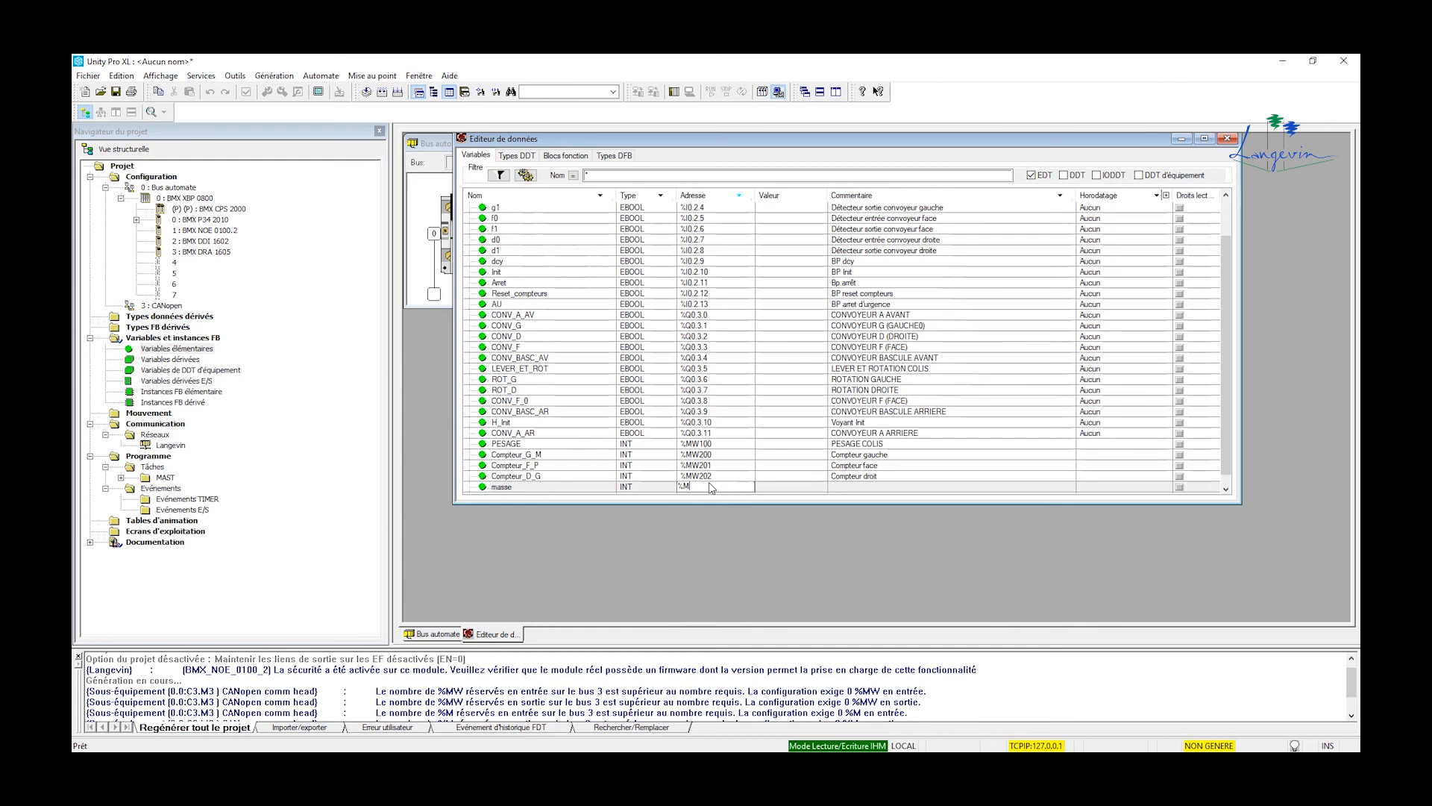
pyautogui.write('%MW203')
# Enter the comment "Affichage de la masse en dag" for the variable masse
pyautogui.click(841, 490)
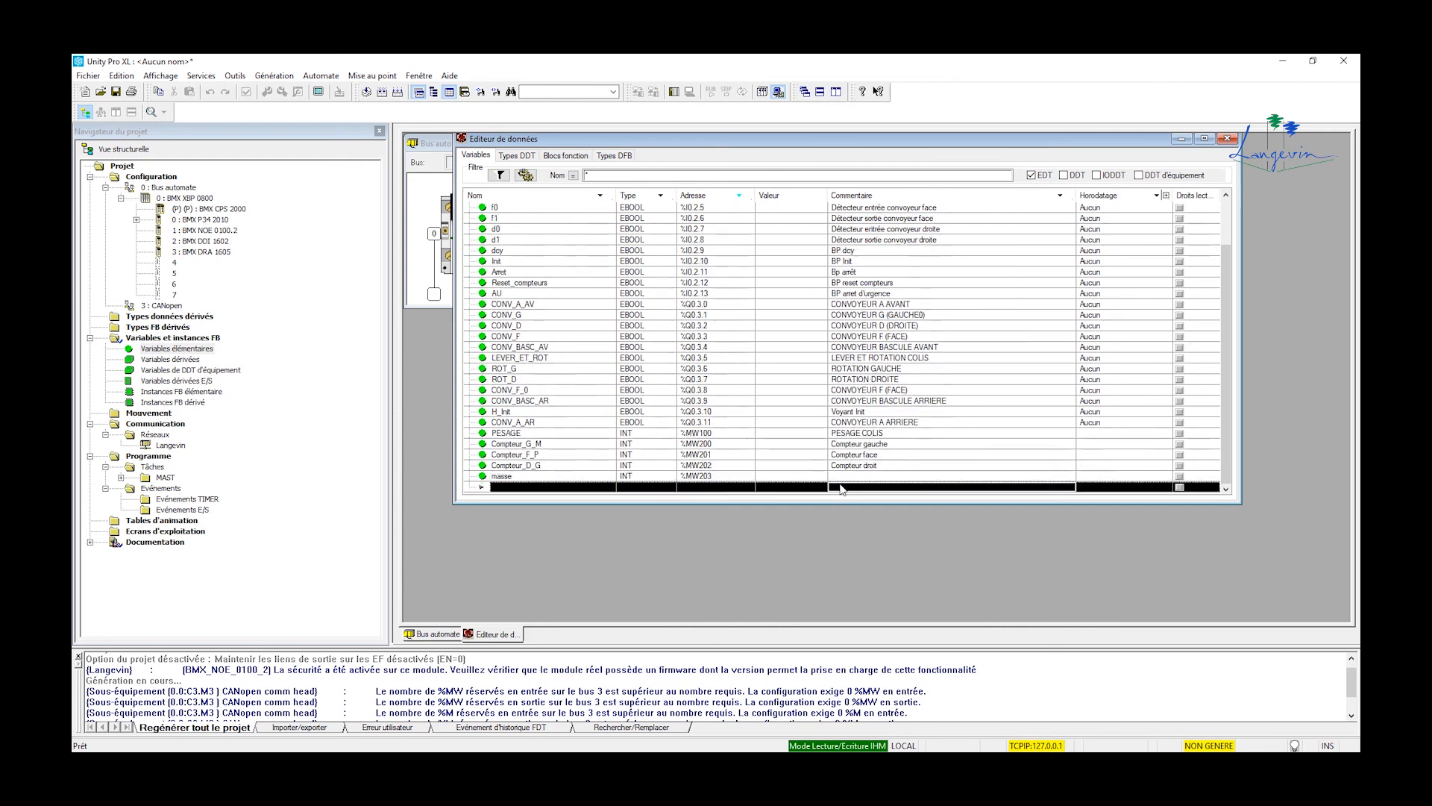
pyautogui.click(828, 481)
pyautogui.write('Af')
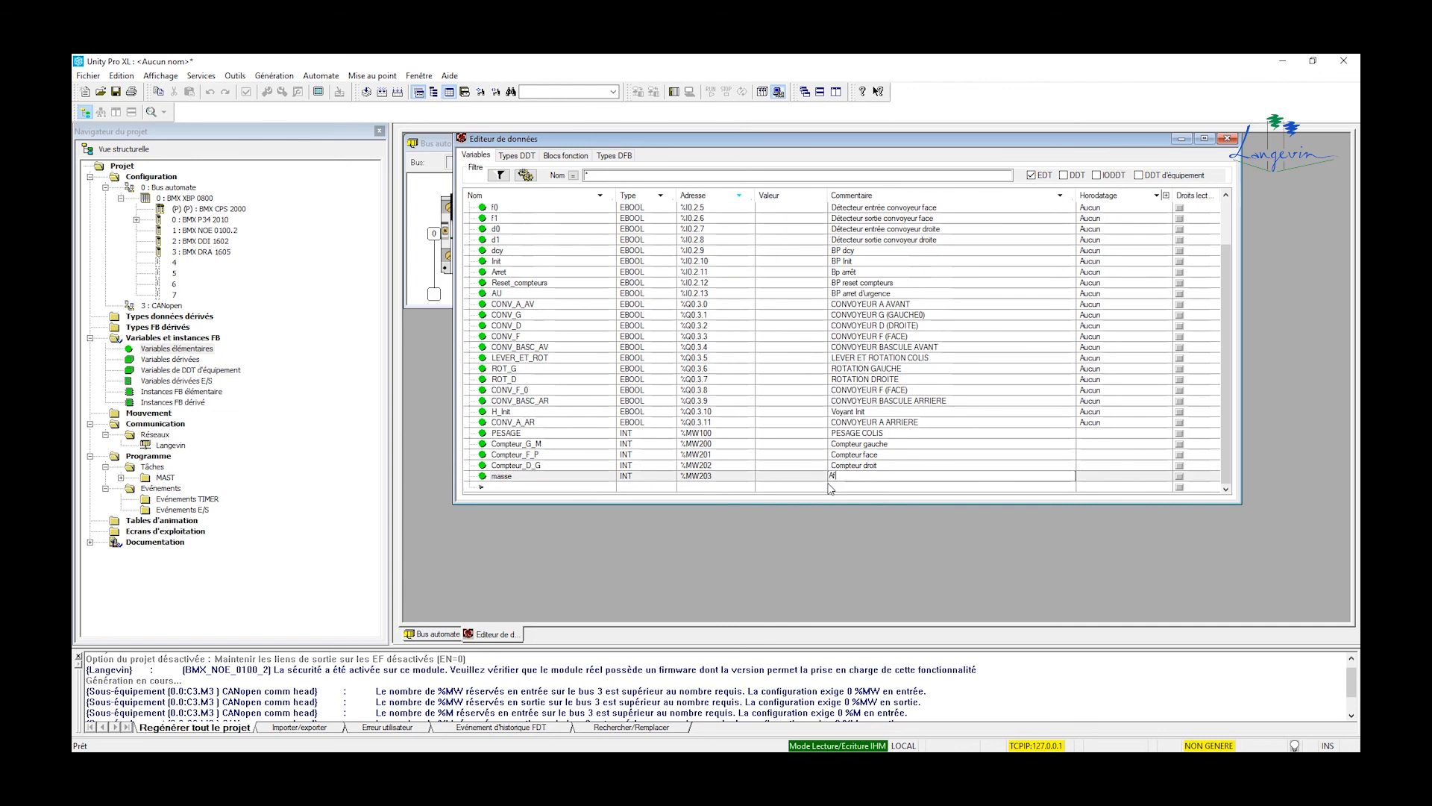
pyautogui.write('fichage de la masse en dag')
pyautogui.press('Return')
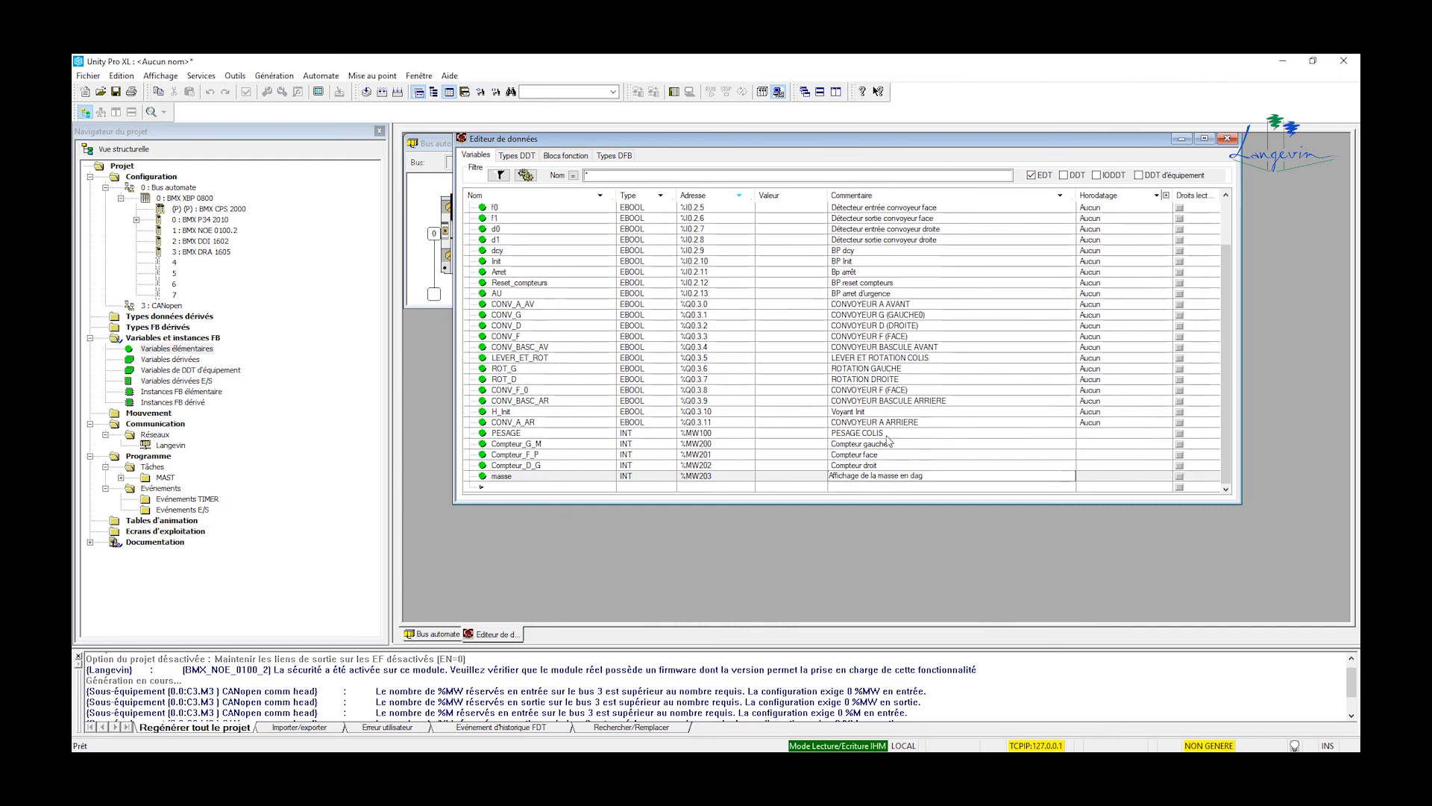
pyautogui.click(889, 440)
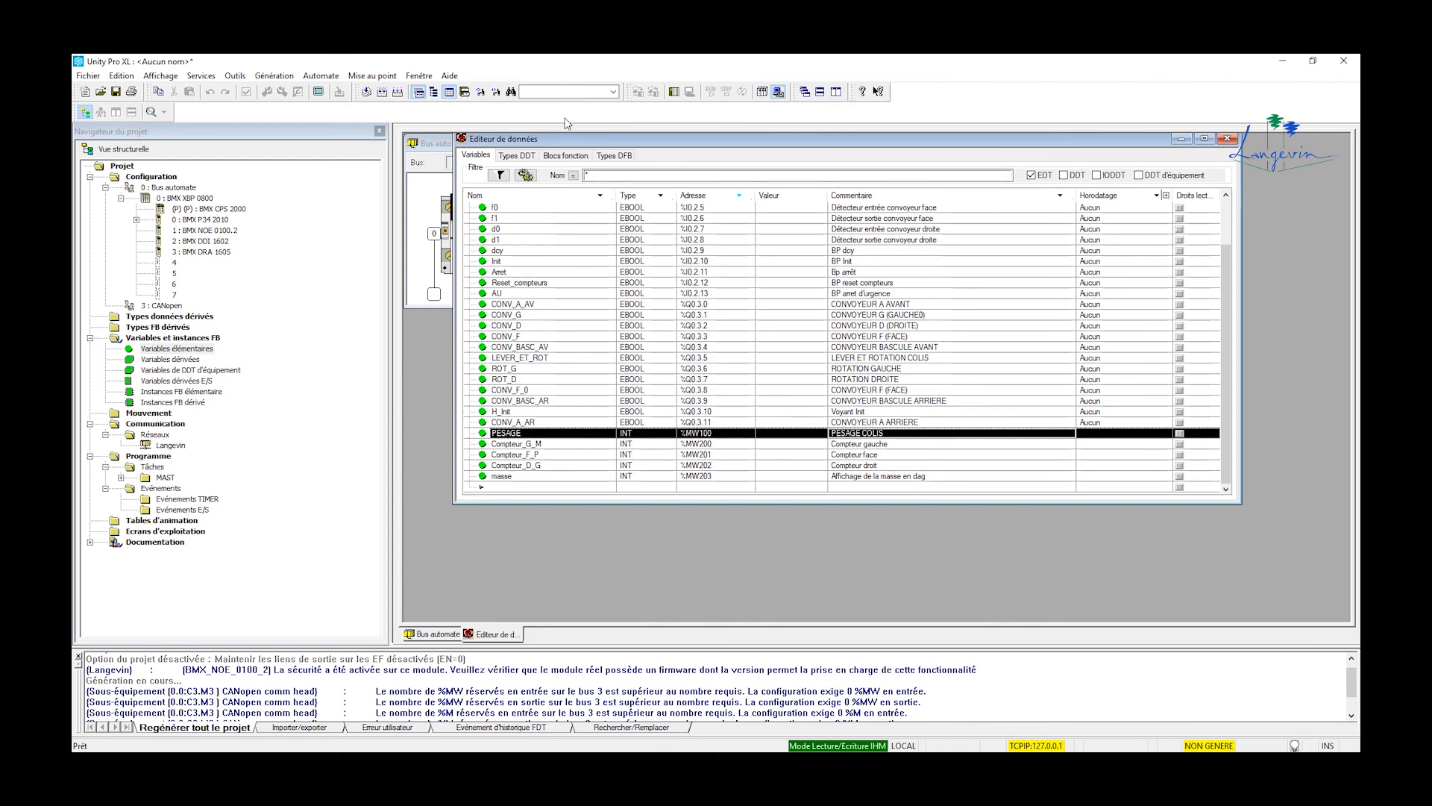
# Regenerate the whole project and move the data editor window down to uncover the PLC bus window
pyautogui.click(267, 76)
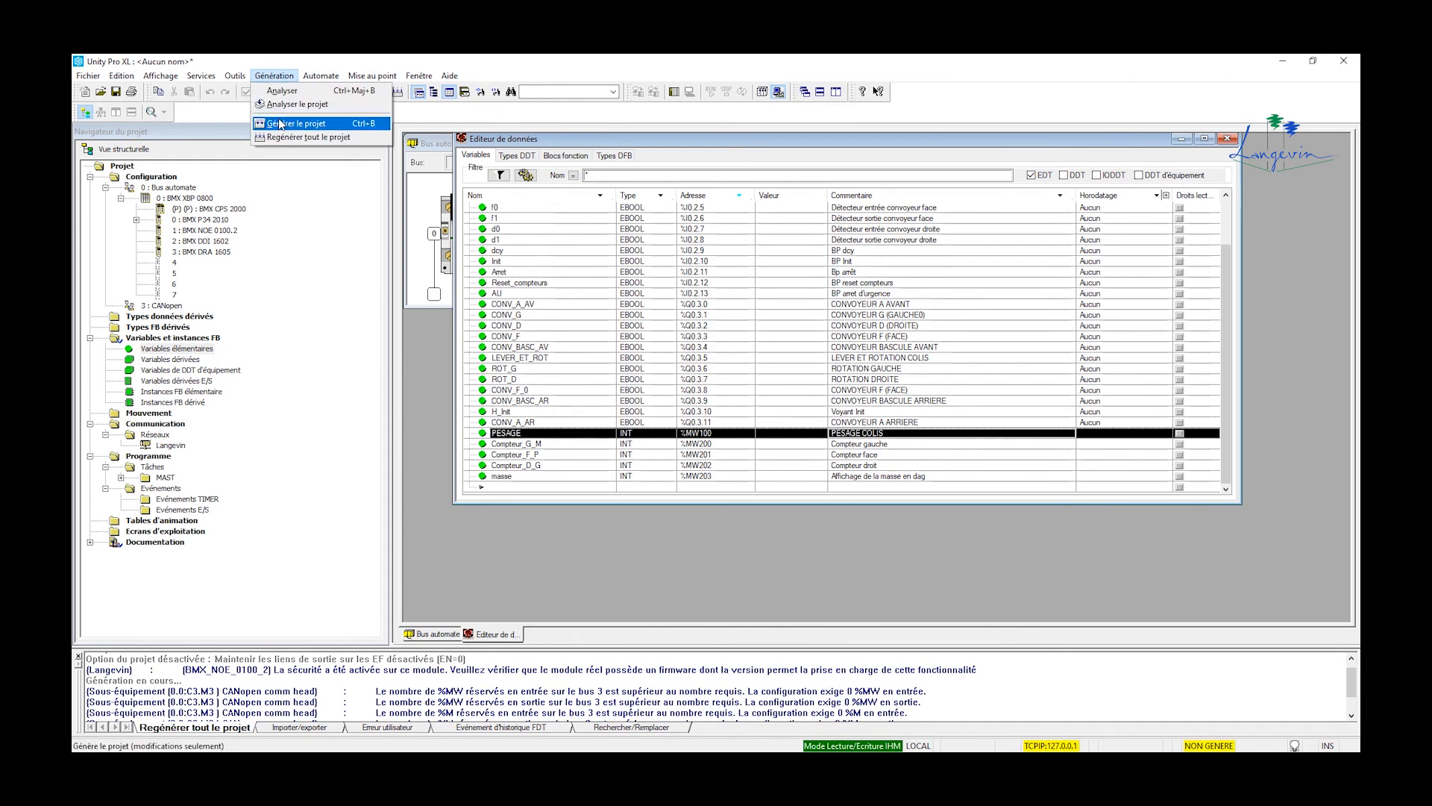
pyautogui.click(293, 137)
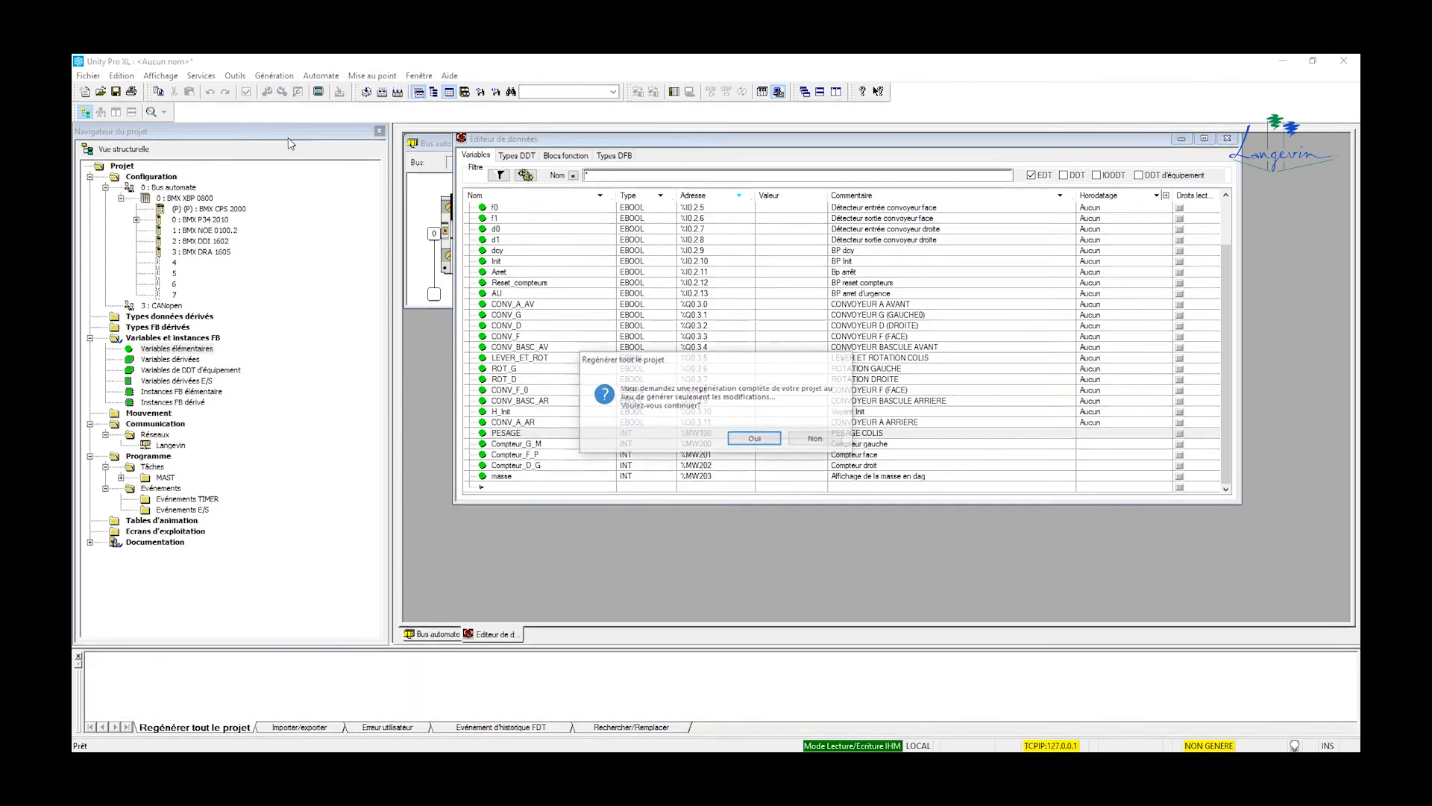
pyautogui.click(757, 440)
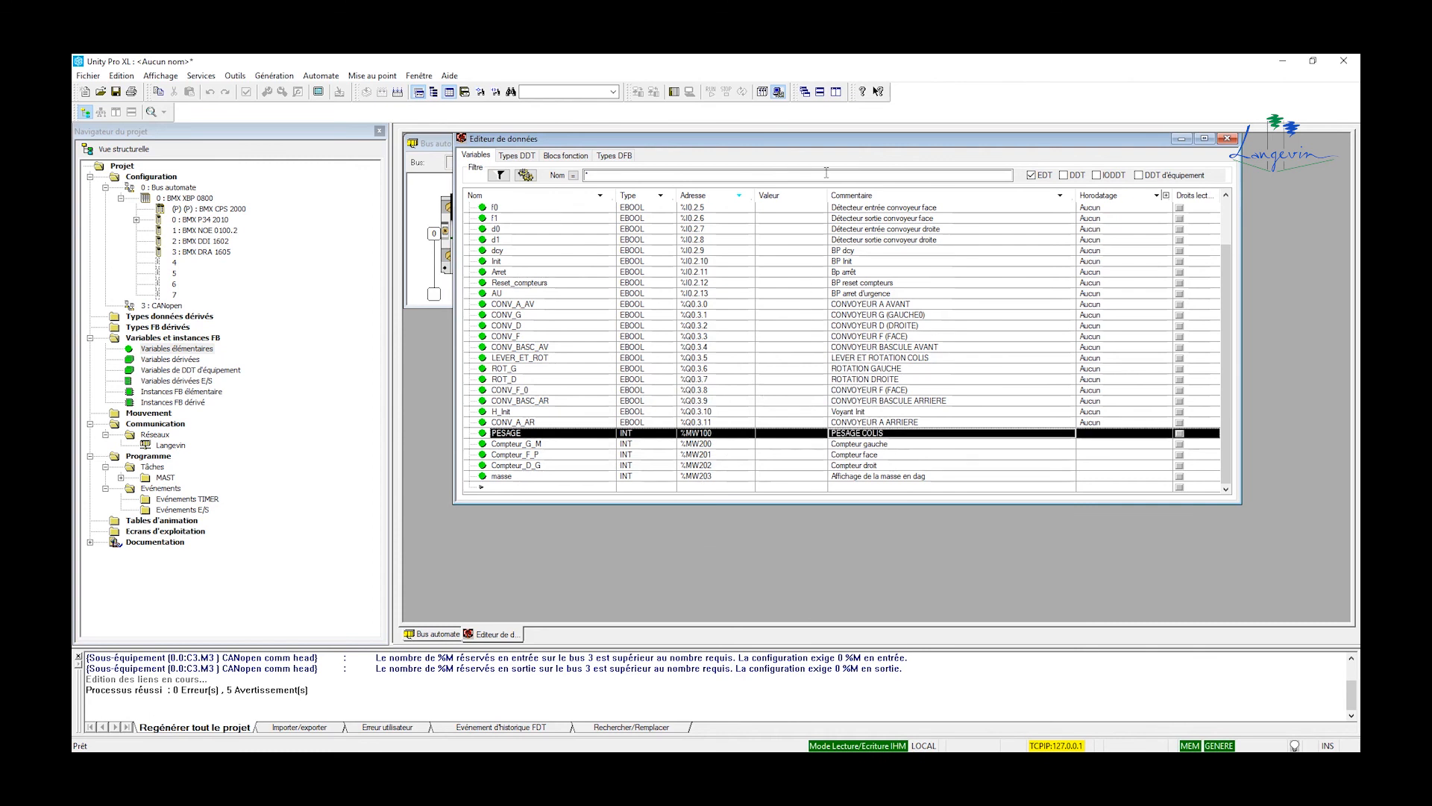
pyautogui.moveTo(831, 140); pyautogui.dragTo(810, 237)
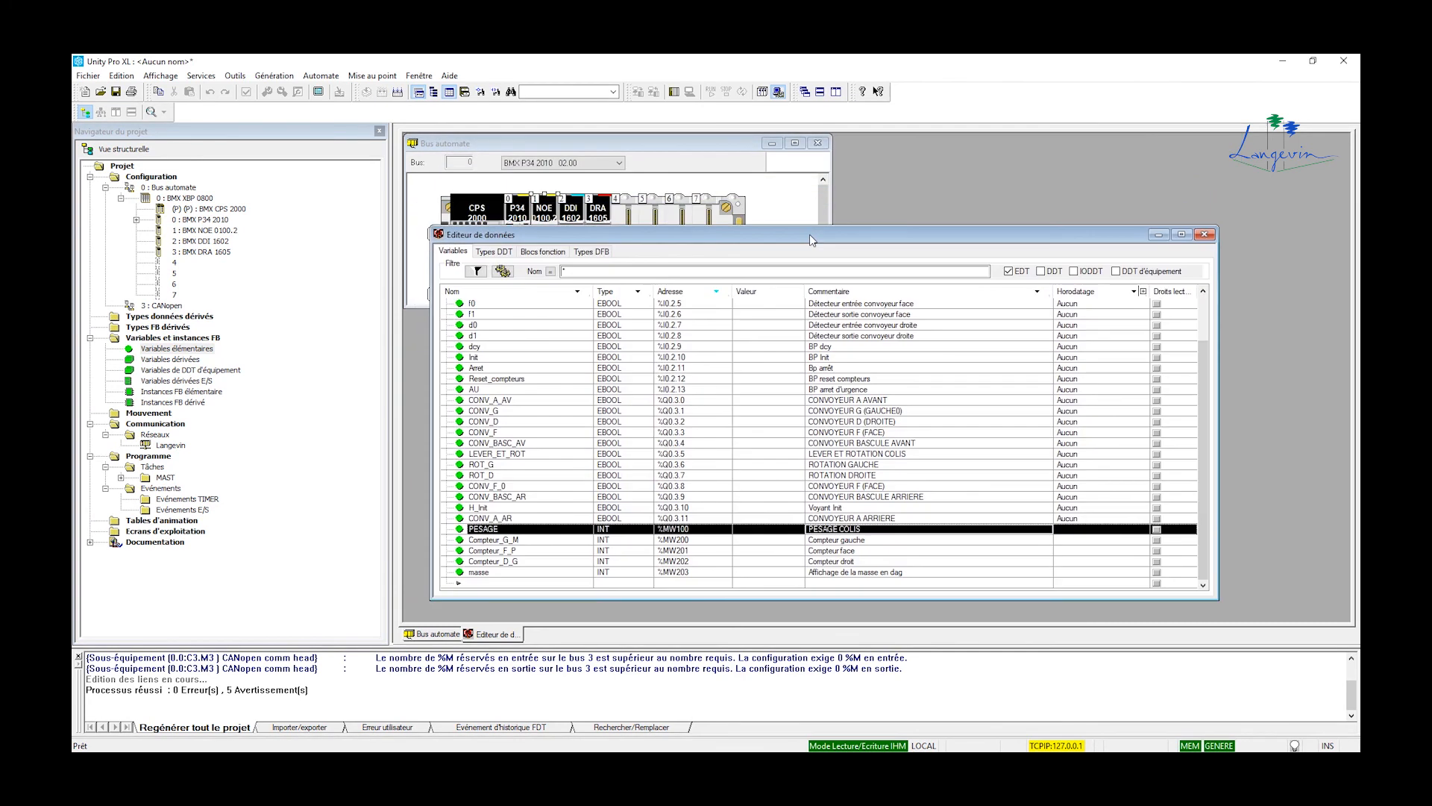